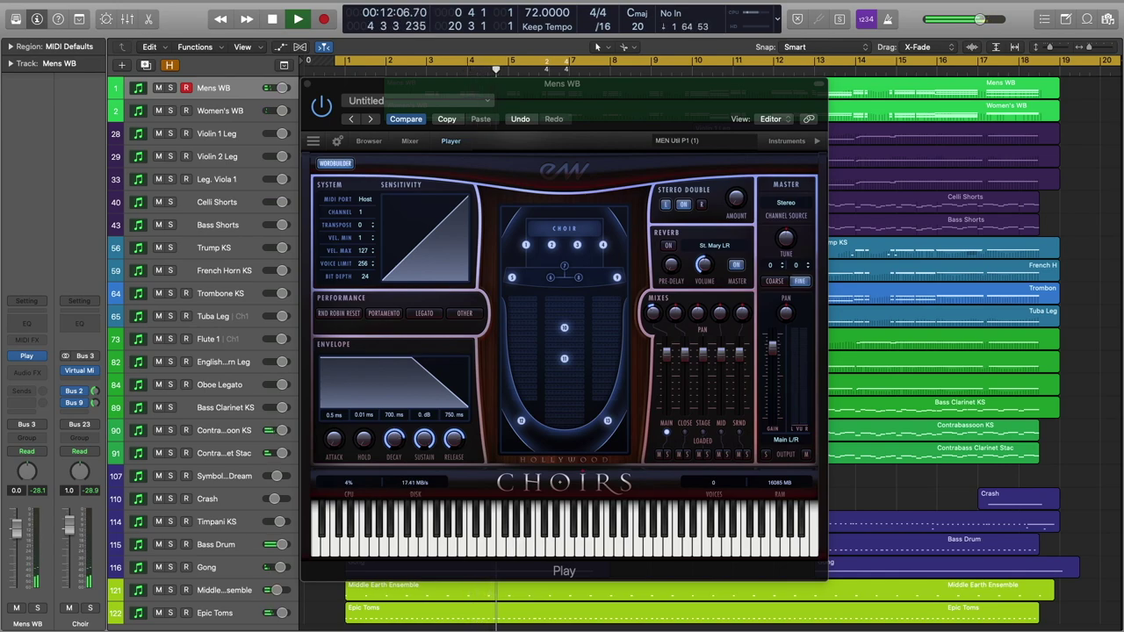
During playback, select the French Horn KS, Women's WB, Bass Drum, Epic Toms and Mens WB tracks to view their Play instruments.
left_click(224, 271)
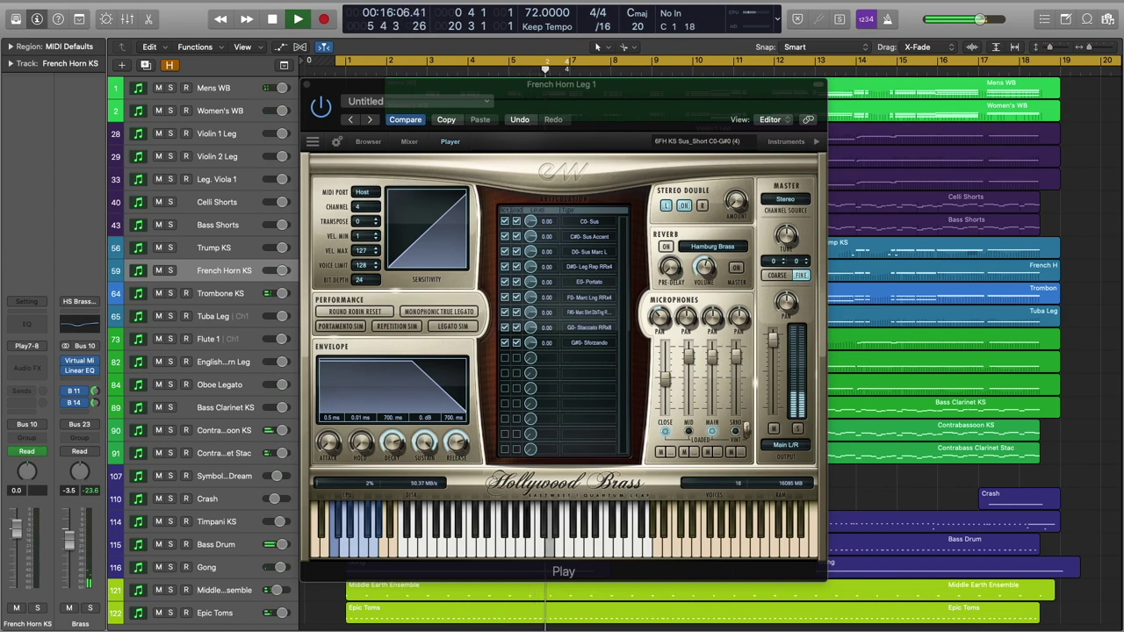
left_click(219, 111)
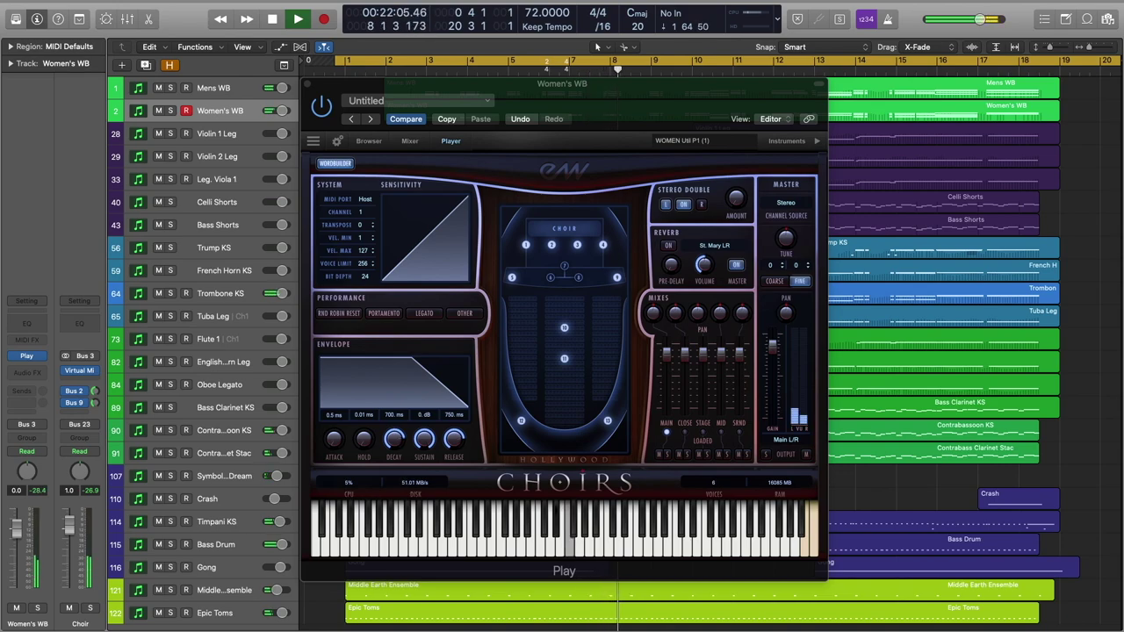
left_click(216, 544)
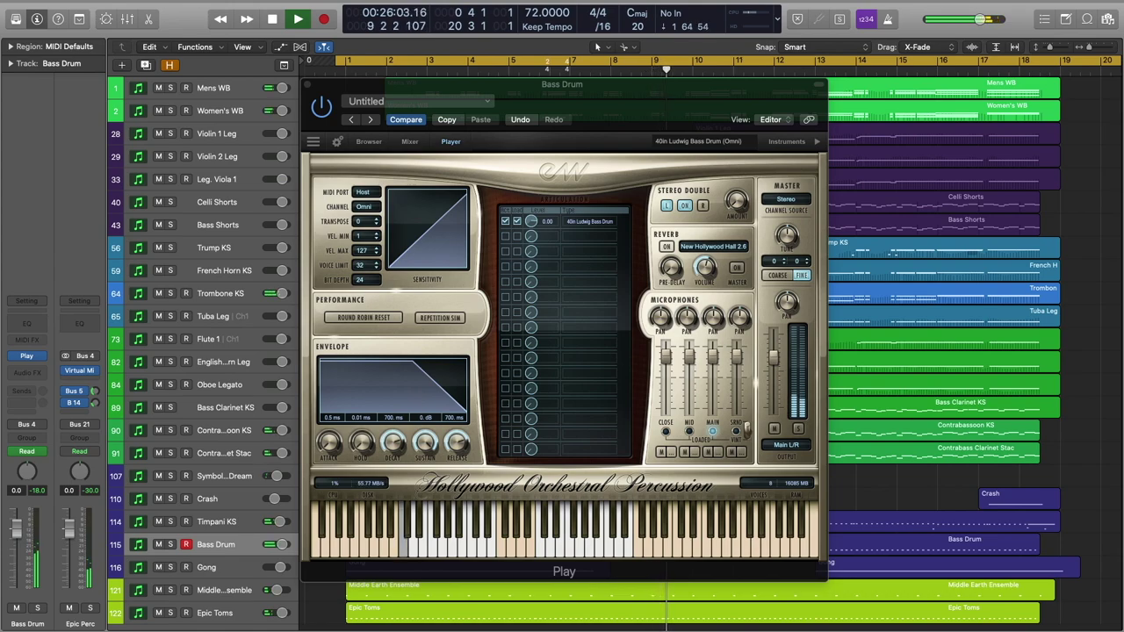
left_click(215, 613)
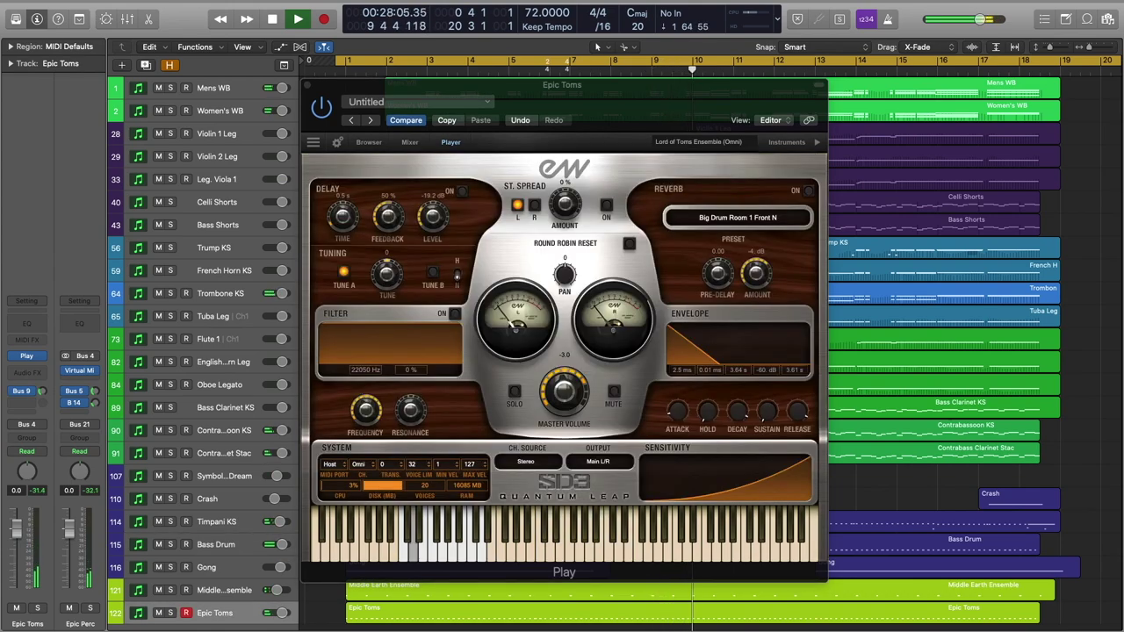
left_click(220, 110)
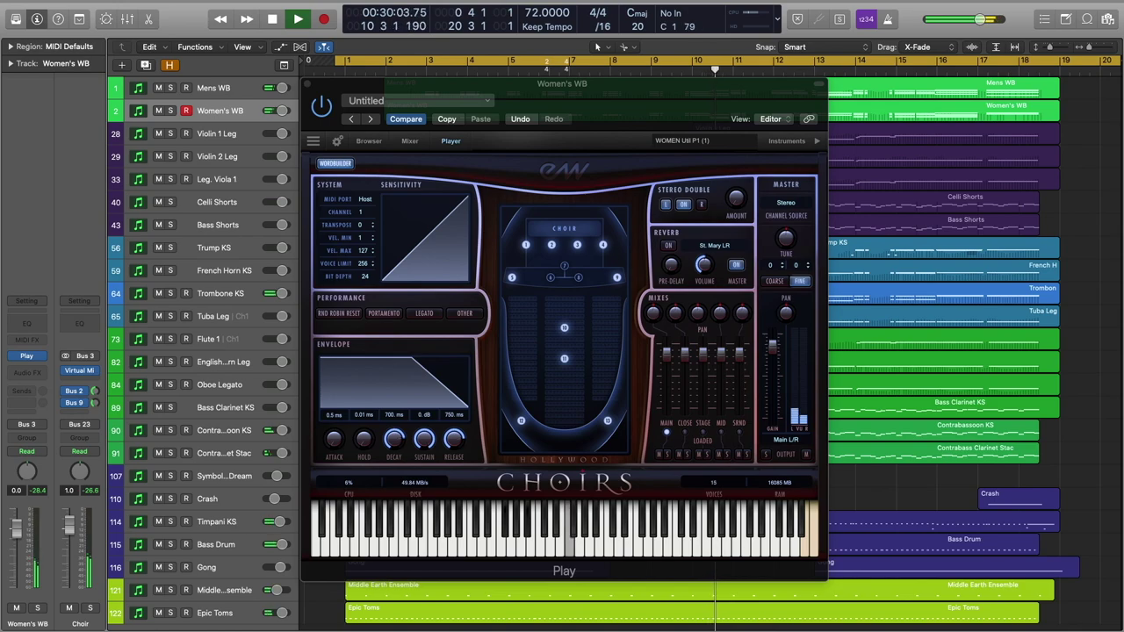
left_click(224, 270)
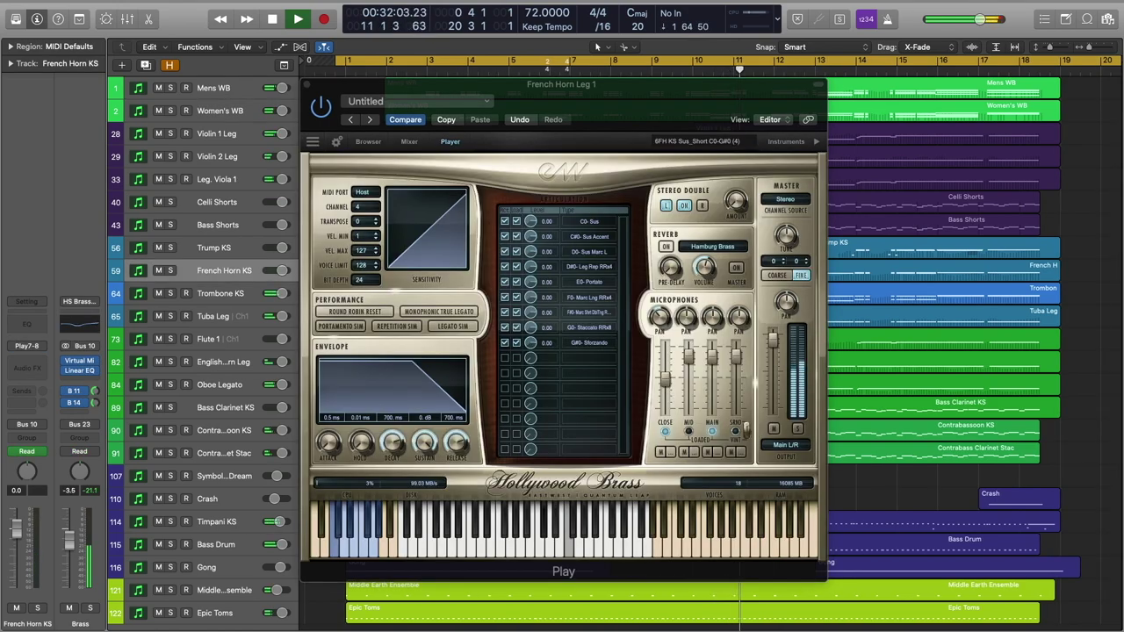
left_click(215, 613)
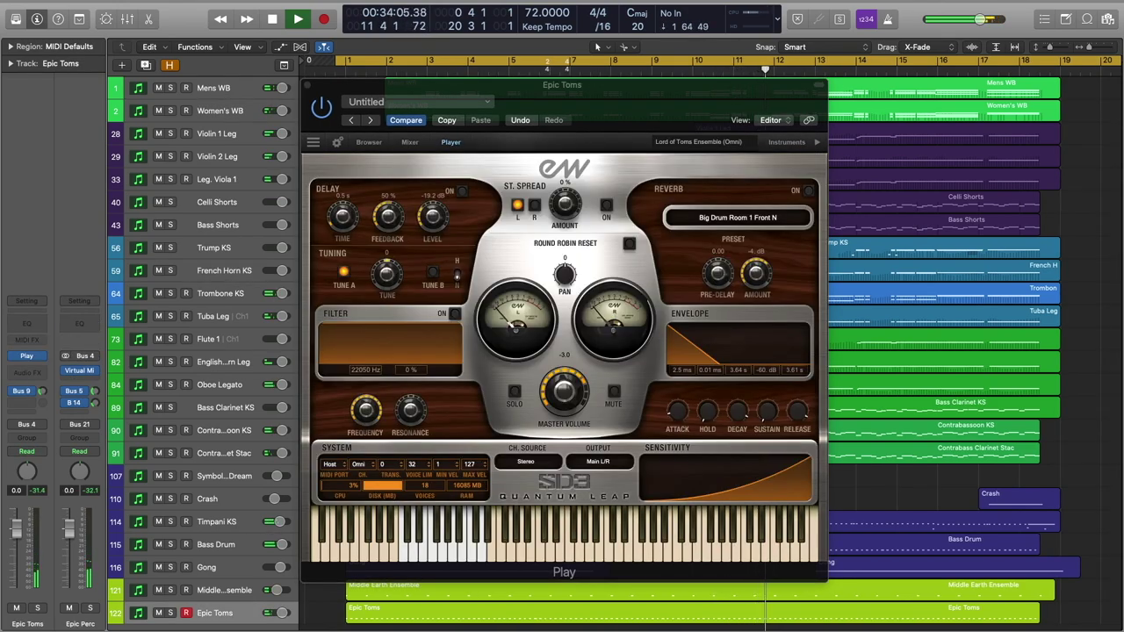
left_click(214, 88)
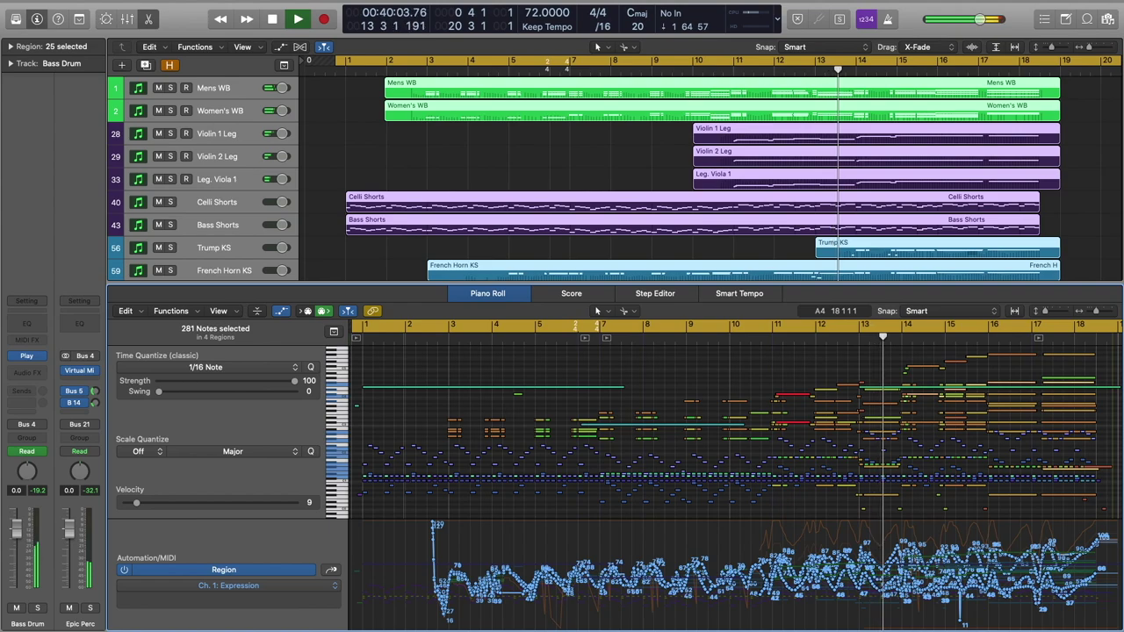
key("1")
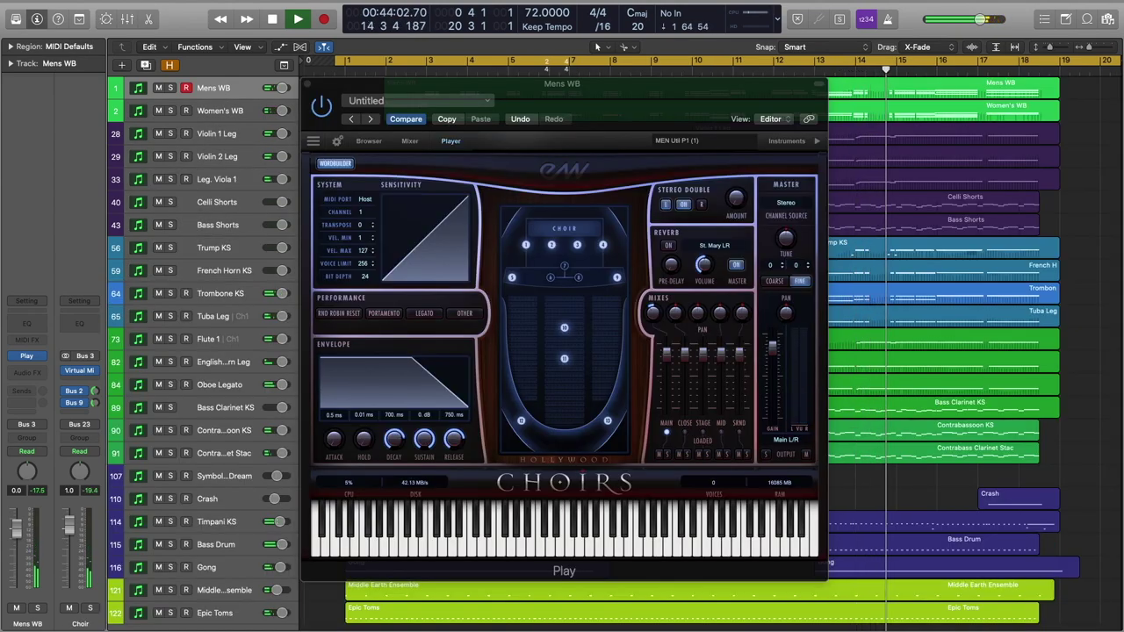
left_click(224, 270)
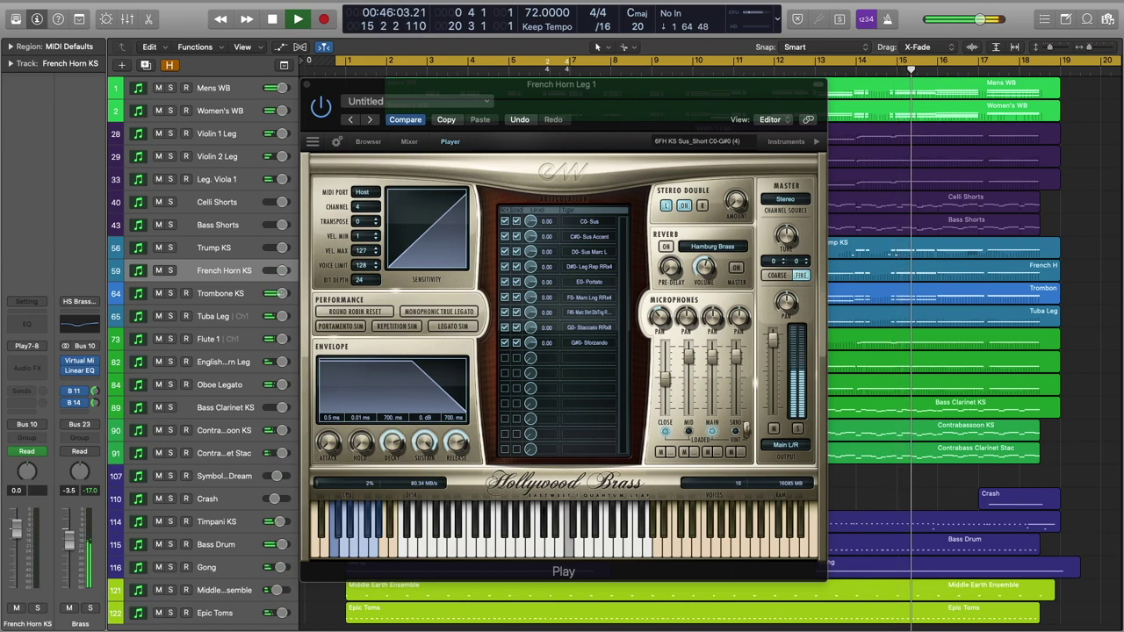
left_click(214, 88)
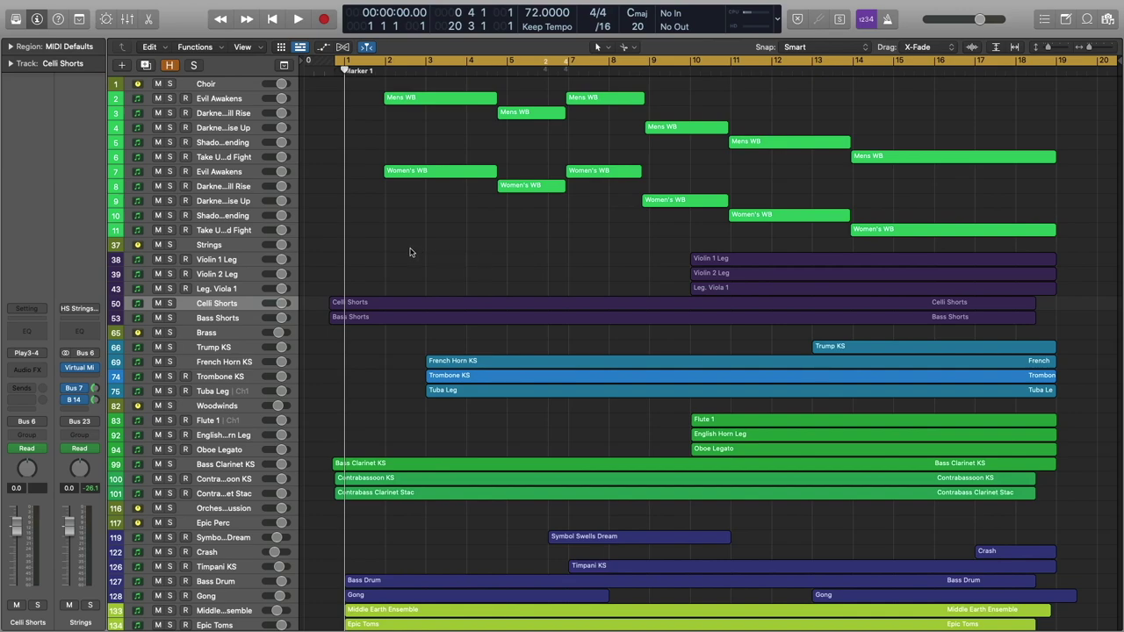
Select the Celli Shorts and Bass Shorts regions and play the opening bars of the full arrangement.
left_click_drag(410, 252, 392, 336)
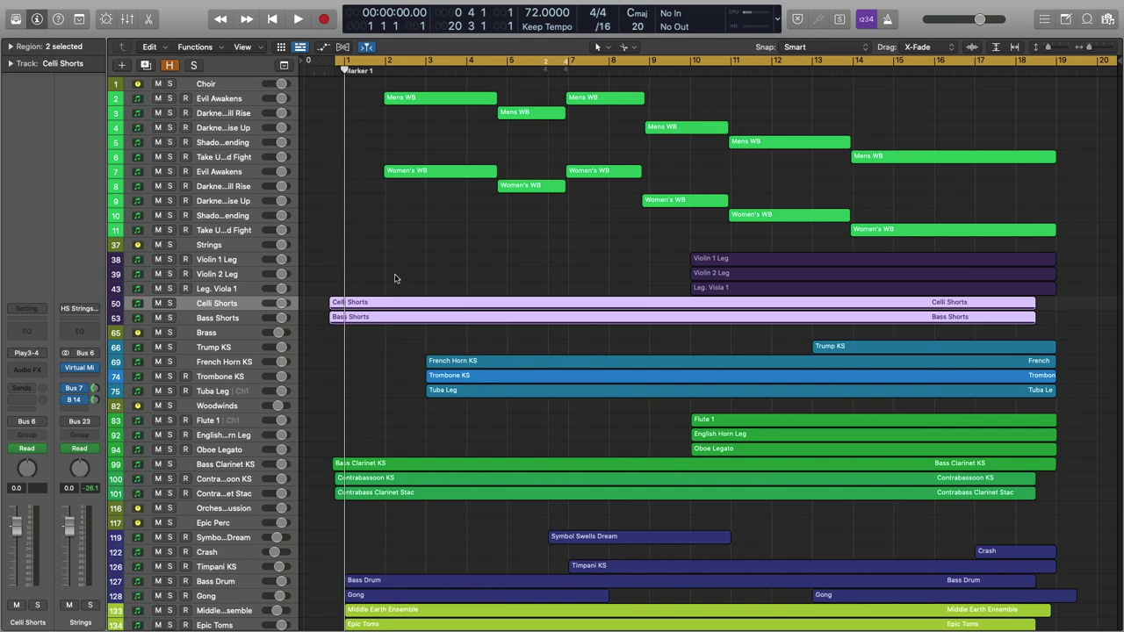
key("space")
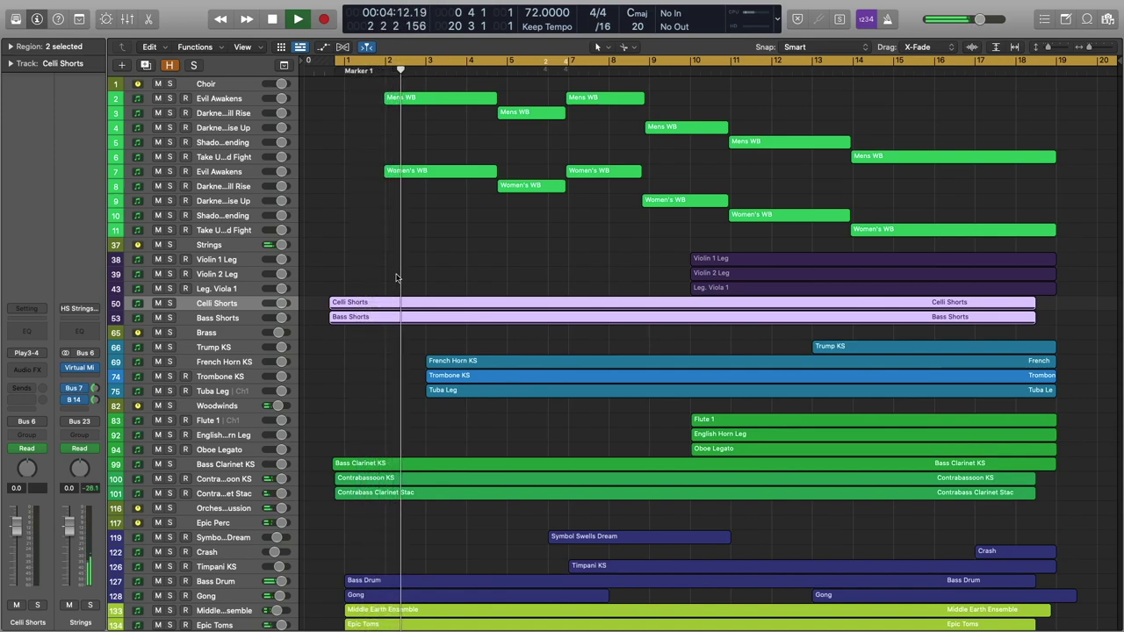
key("space")
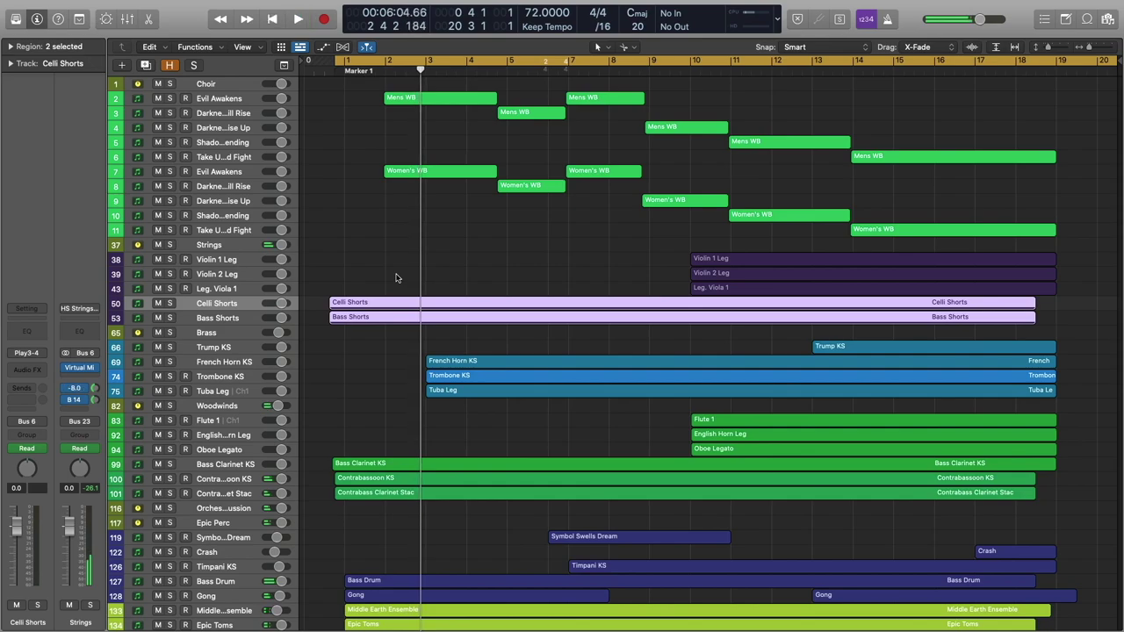
Open the Celli Shorts and Bass Shorts regions together in the Piano Roll and show their Ch. 1 Modulation data.
left_click_drag(396, 277, 389, 321)
key("p")
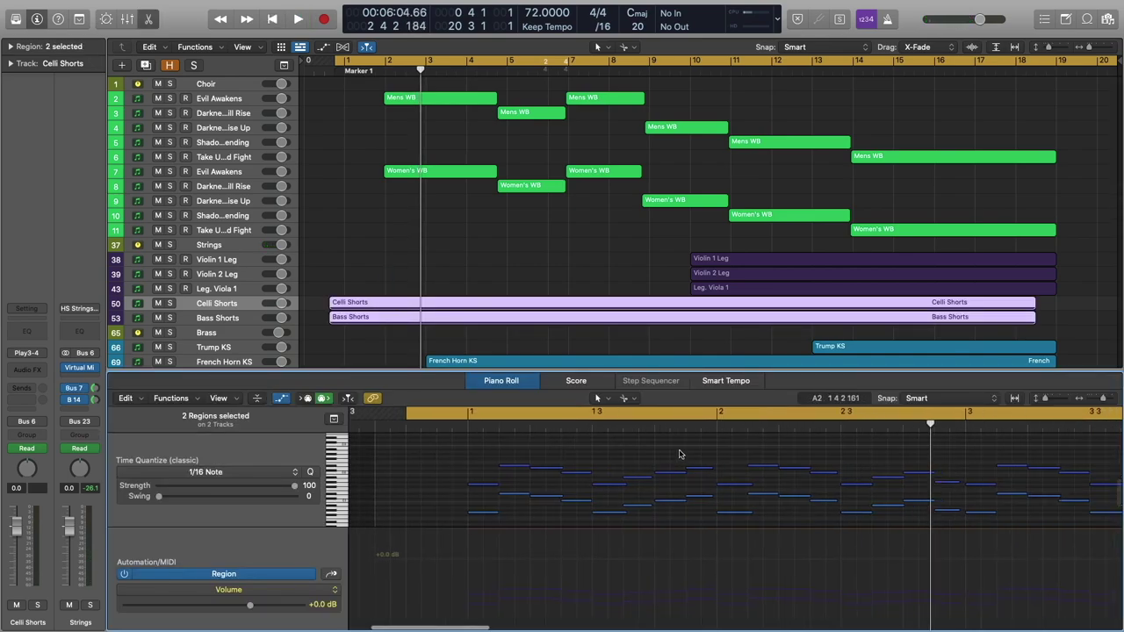
key("super+Left")
key("super+Left")
scroll(667, 455, "right", 1)
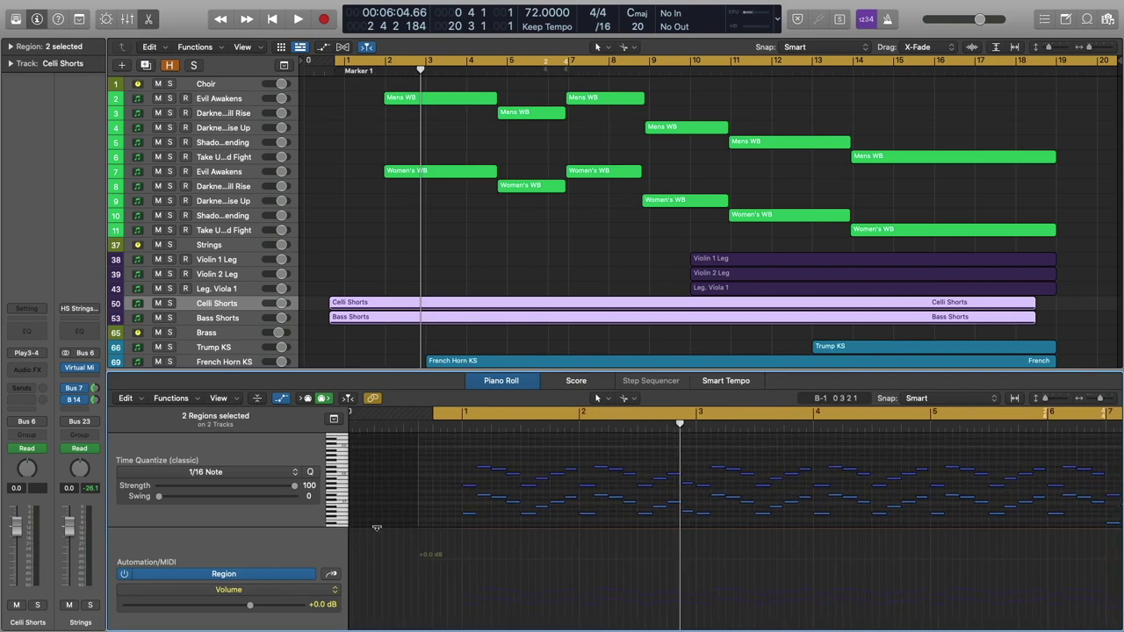
left_click(331, 575)
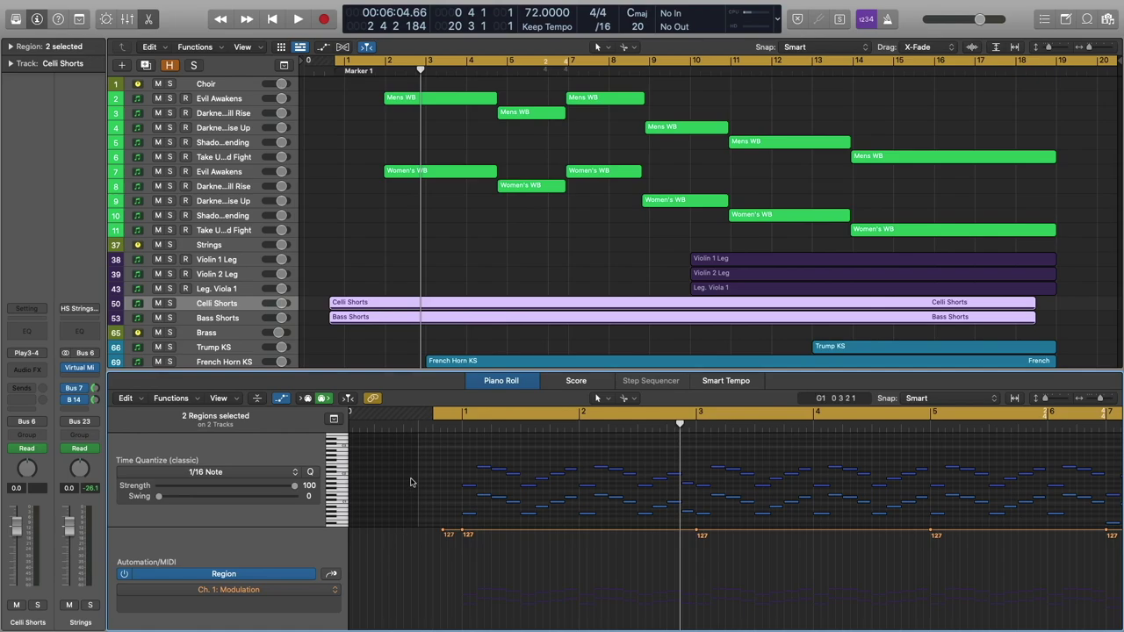
Solo the Strings stack and play the opening of the selected Celli Shorts and Bass Shorts regions.
left_click(169, 245)
key("shift+space")
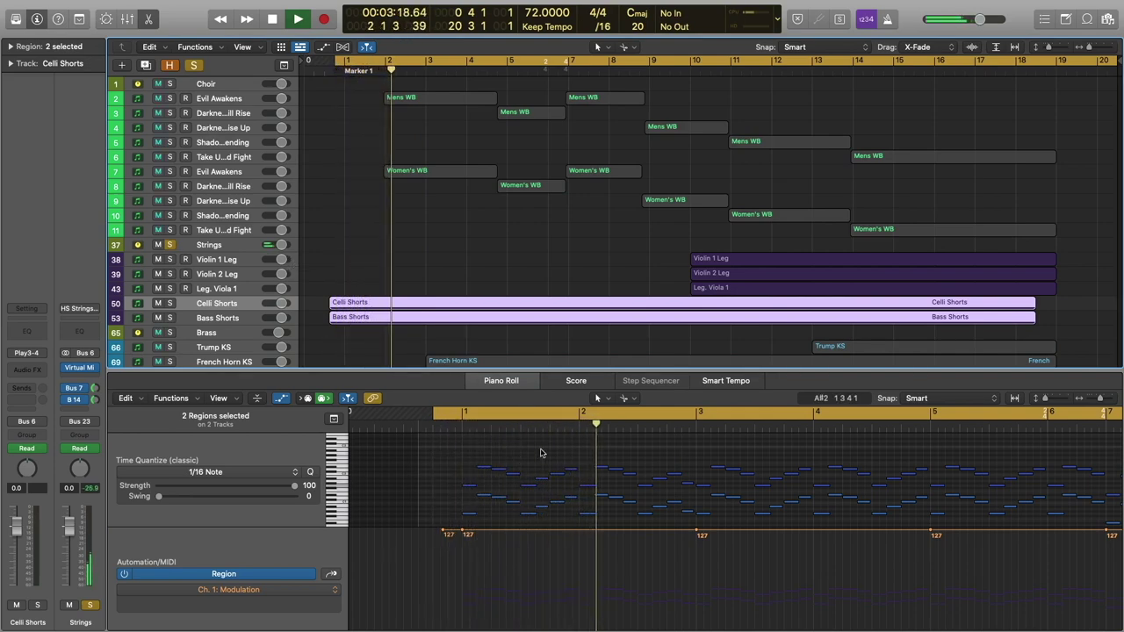
key("space")
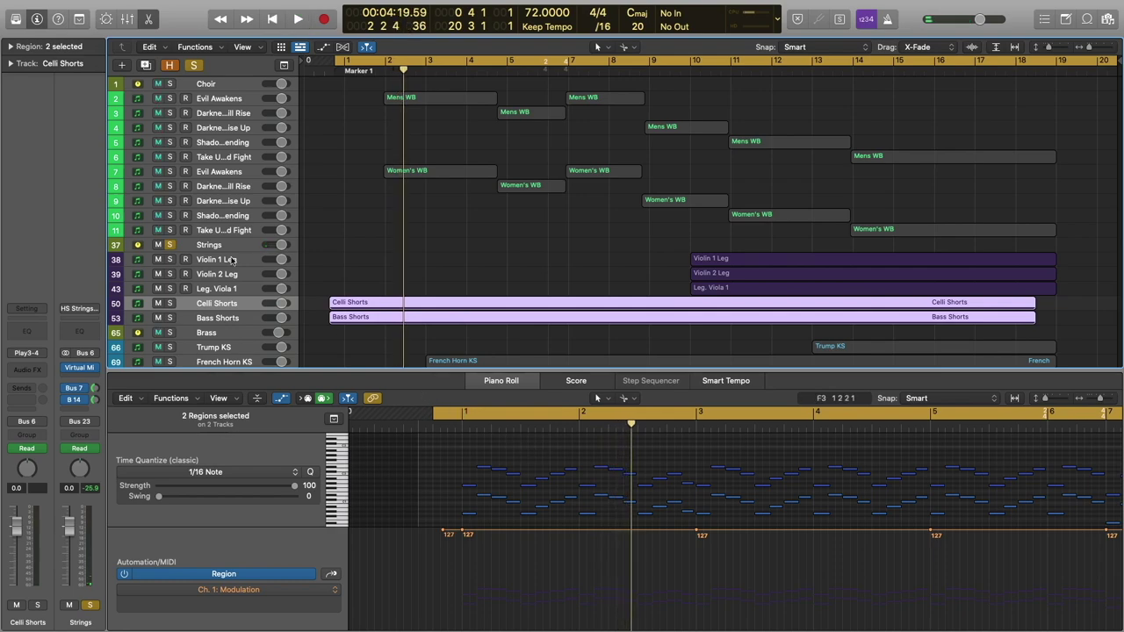
Review all notes of the two short string regions, turn off the Strings solo and close the Piano Roll.
key("z")
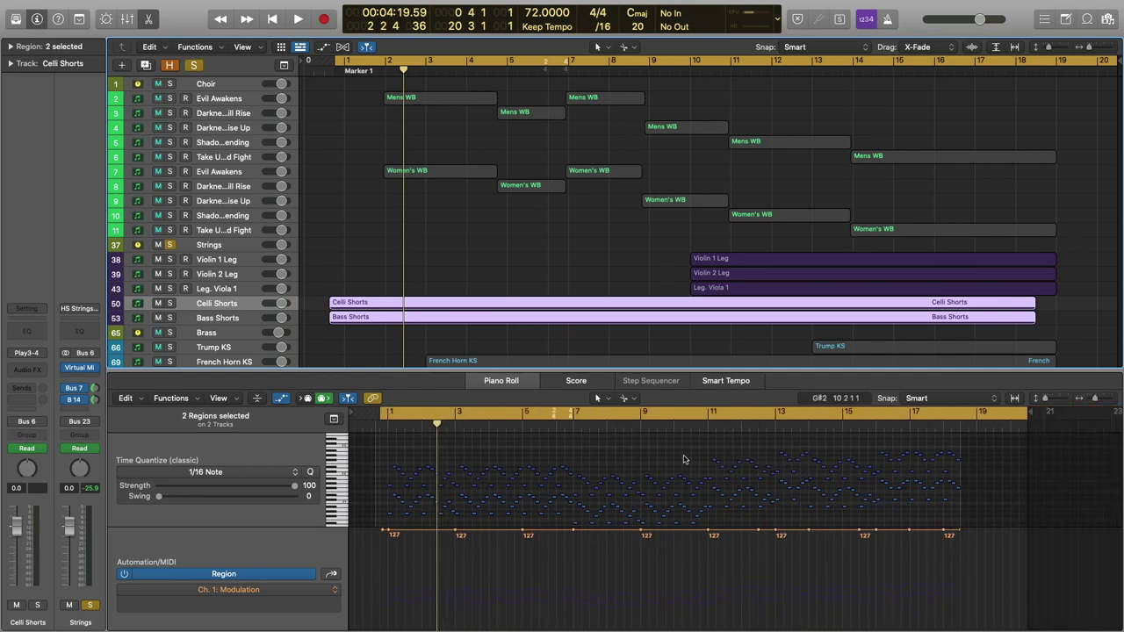
scroll(527, 481, "down", 2)
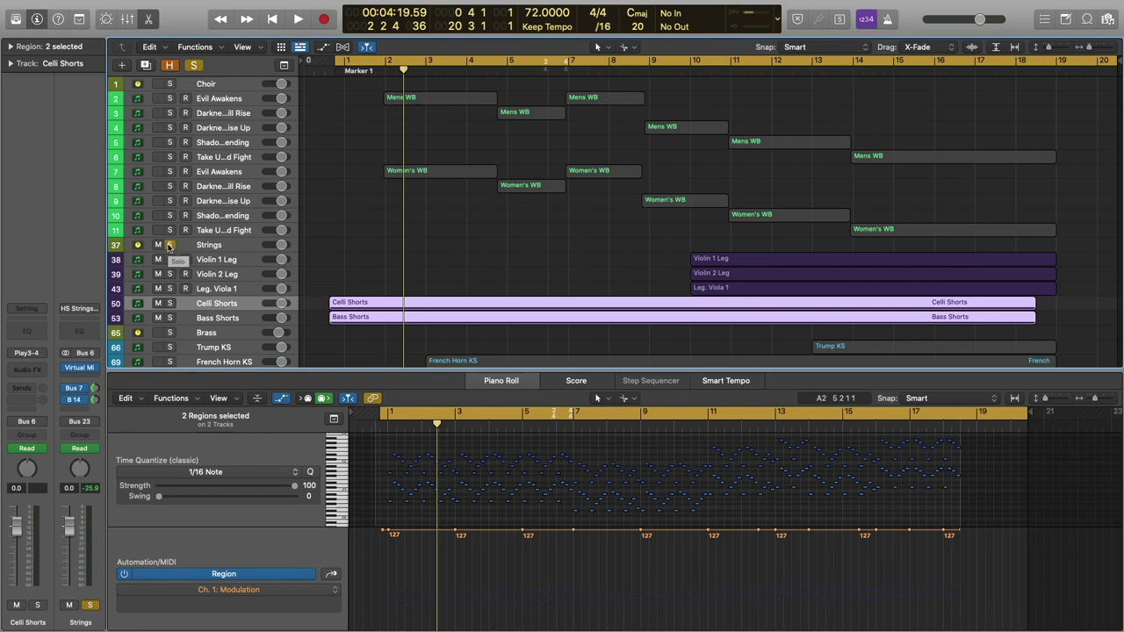
left_click(170, 245)
key("e")
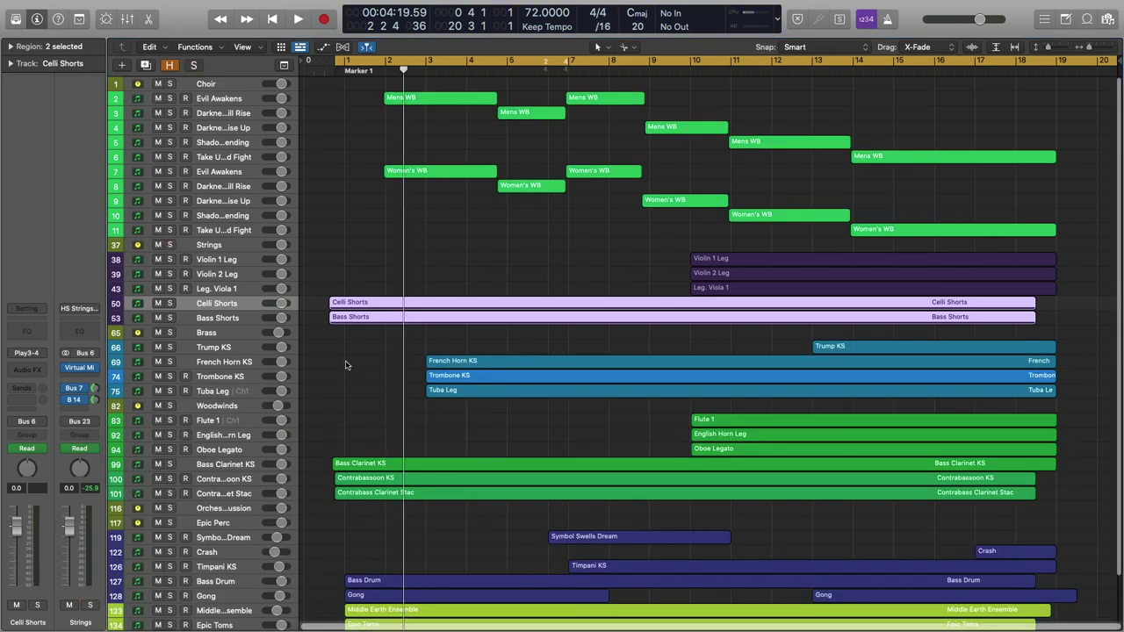
Select the Bass Clarinet KS, Contrabassoon KS and Contrabass Clarinet Stac regions and open them together in the Piano Roll.
left_click_drag(357, 386, 400, 512)
double_click(390, 466)
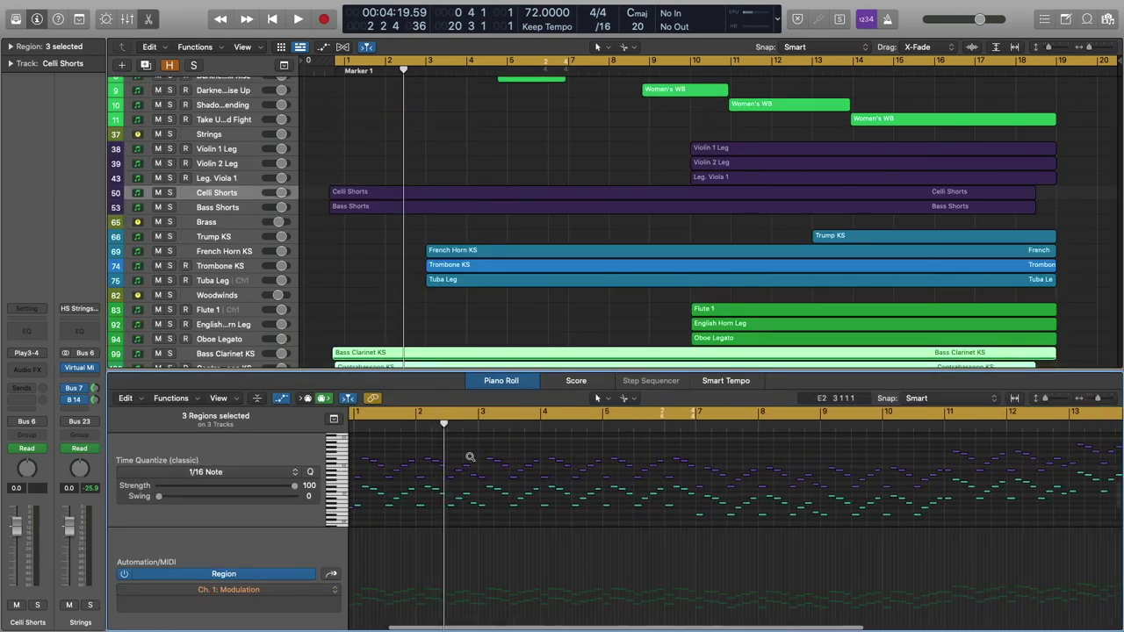
scroll(365, 516, "up", 3)
scroll(483, 514, "up", 2)
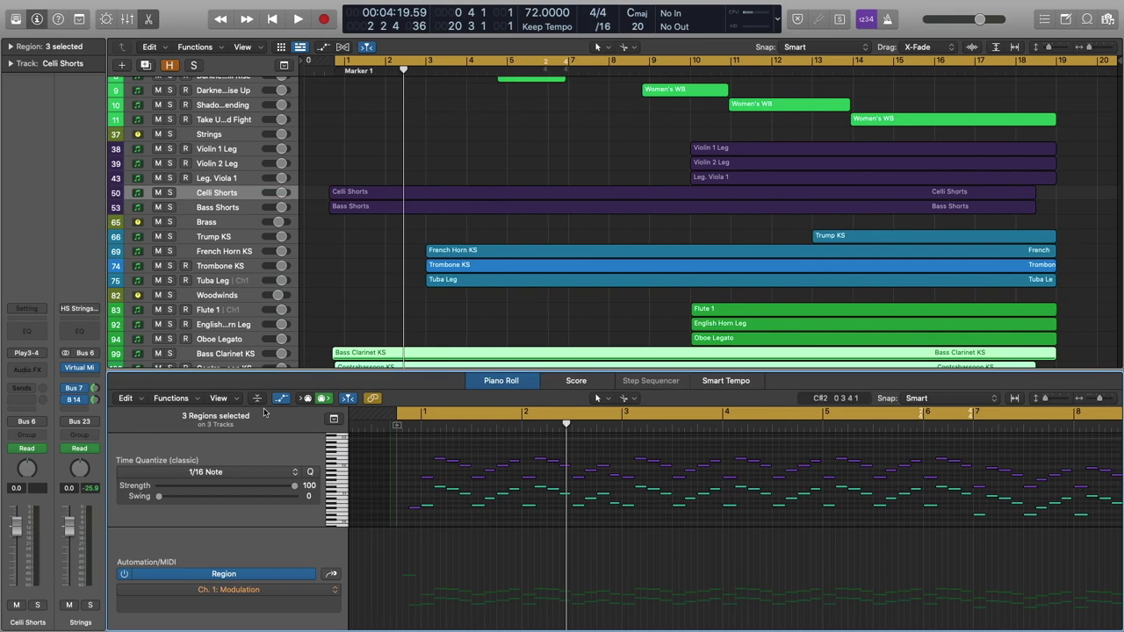
Solo the Woodwinds stack, show Ch. 1 Note Velocity for the low woodwind regions, and play their opening.
scroll(357, 297, "down", 3)
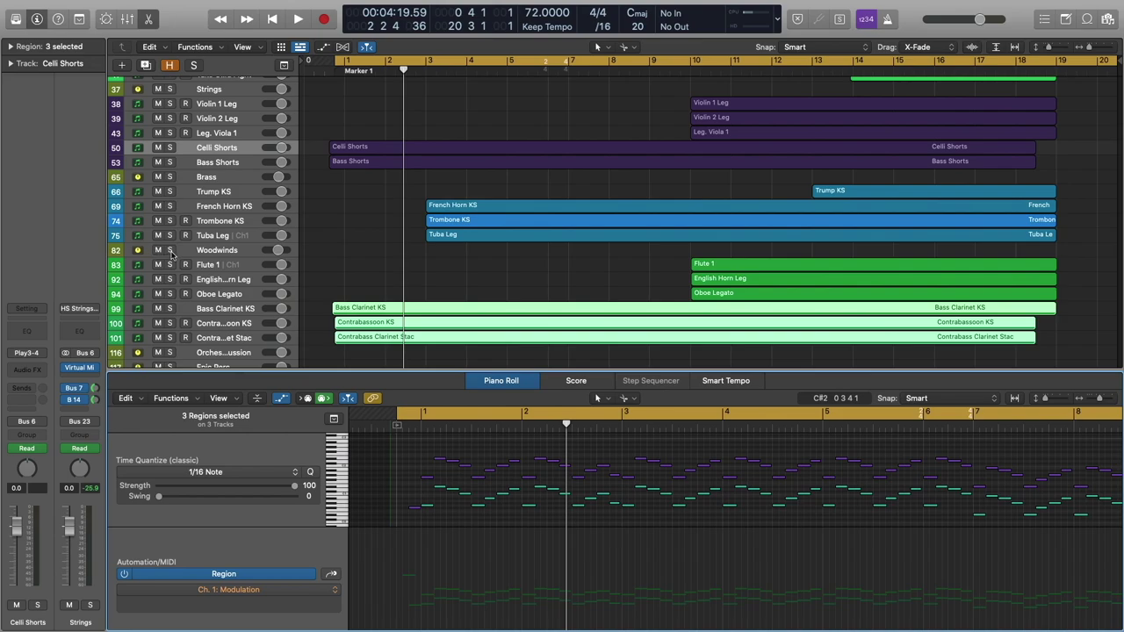
left_click(170, 250)
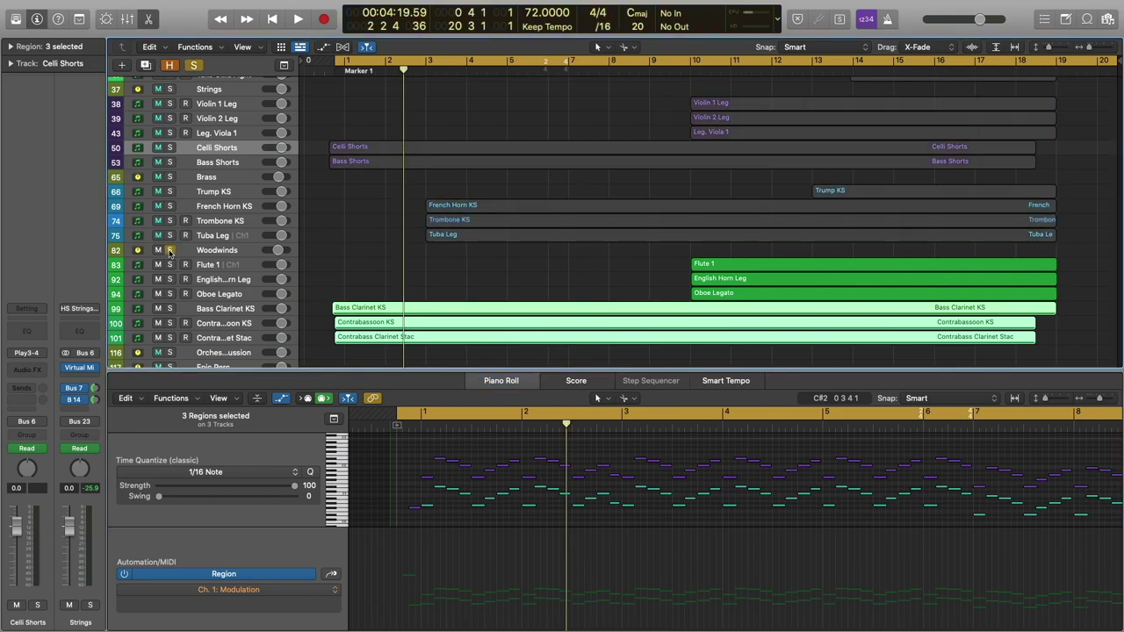
left_click(331, 574)
key("Return")
key("space")
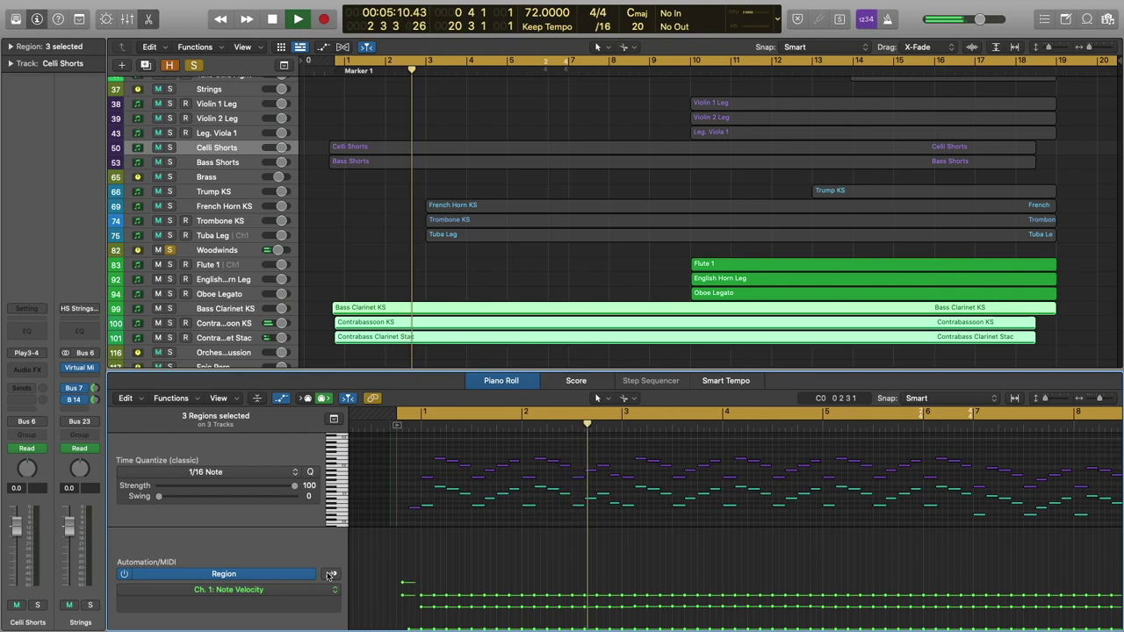
key("space")
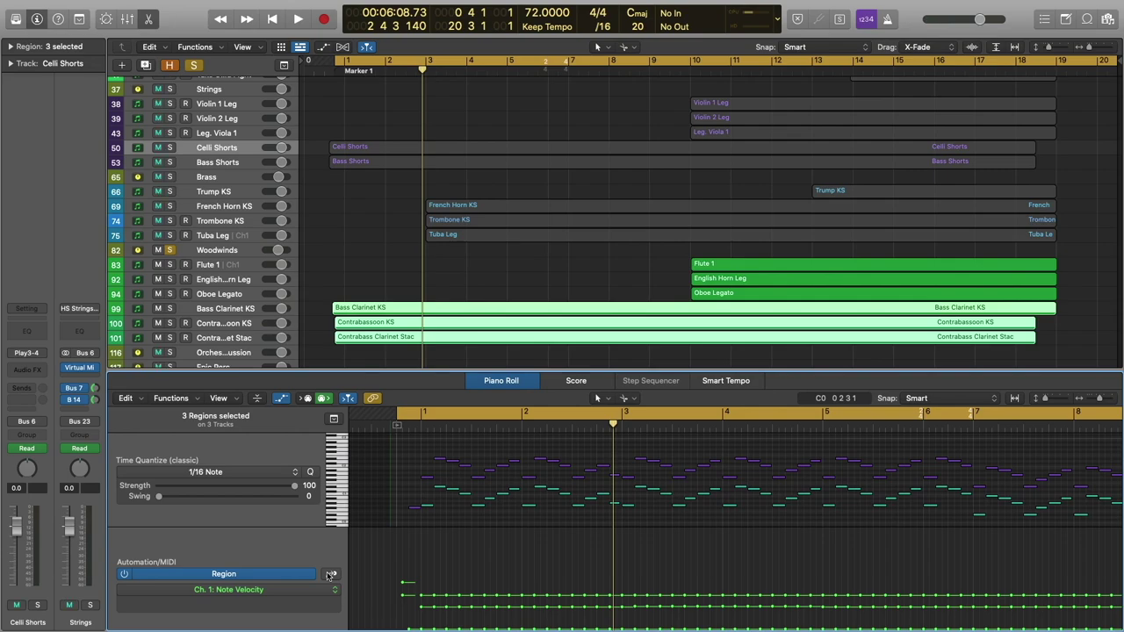
Solo the Strings stack along with Woodwinds and play the opening of both sections together.
scroll(264, 220, "up", 1)
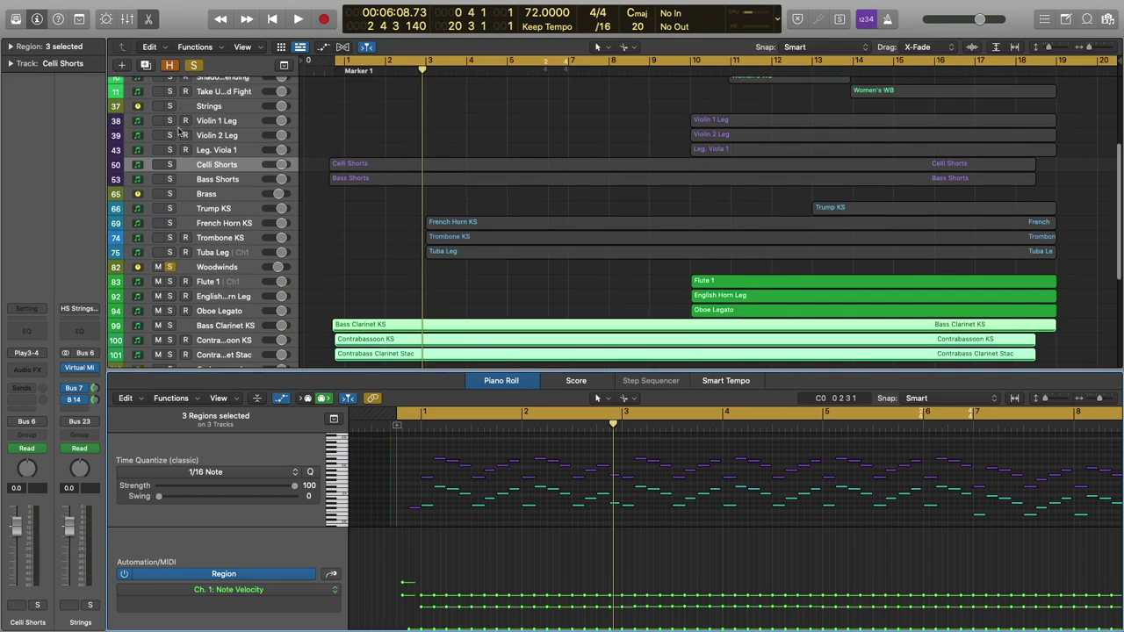
left_click(170, 106)
key("shift+space")
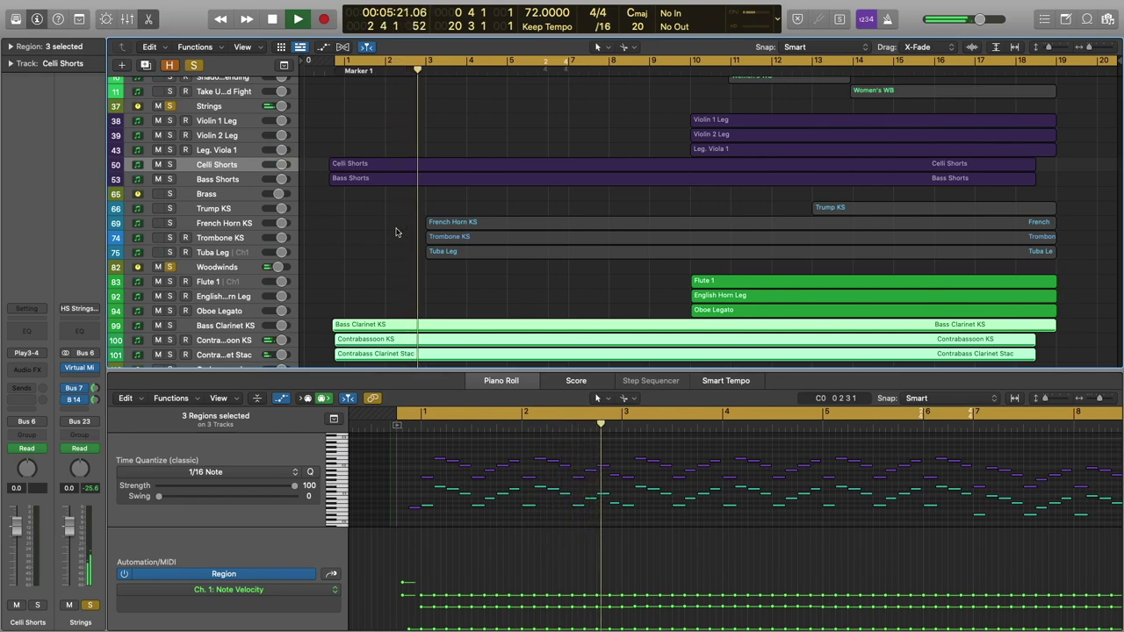
key("space")
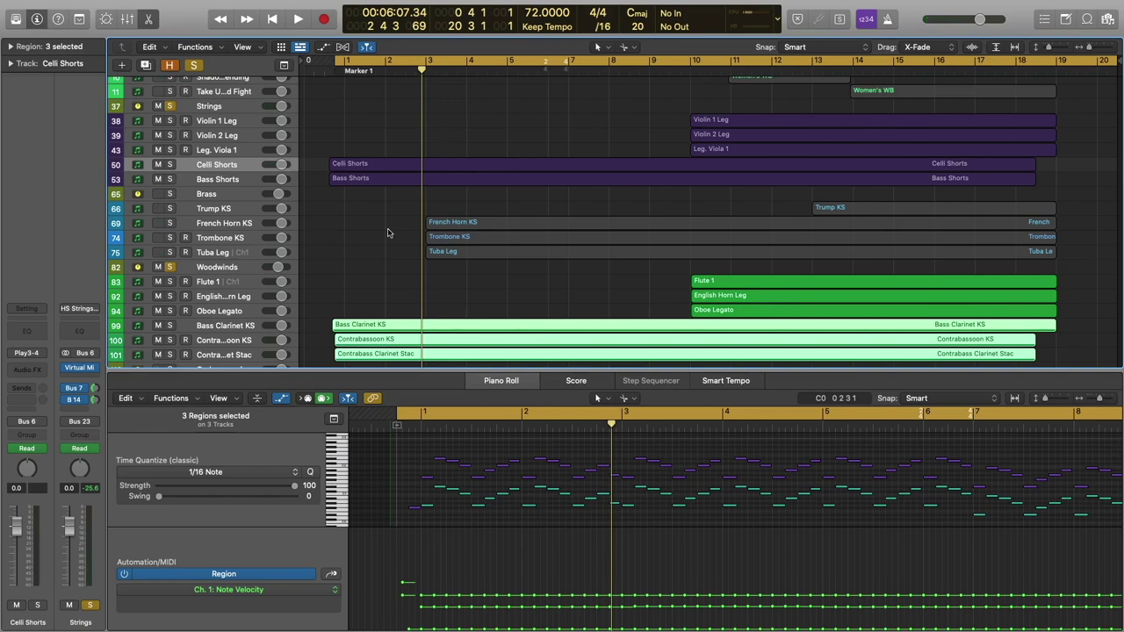
Turn off the Woodwinds and Strings solos and deselect the low woodwind regions.
left_click(169, 267)
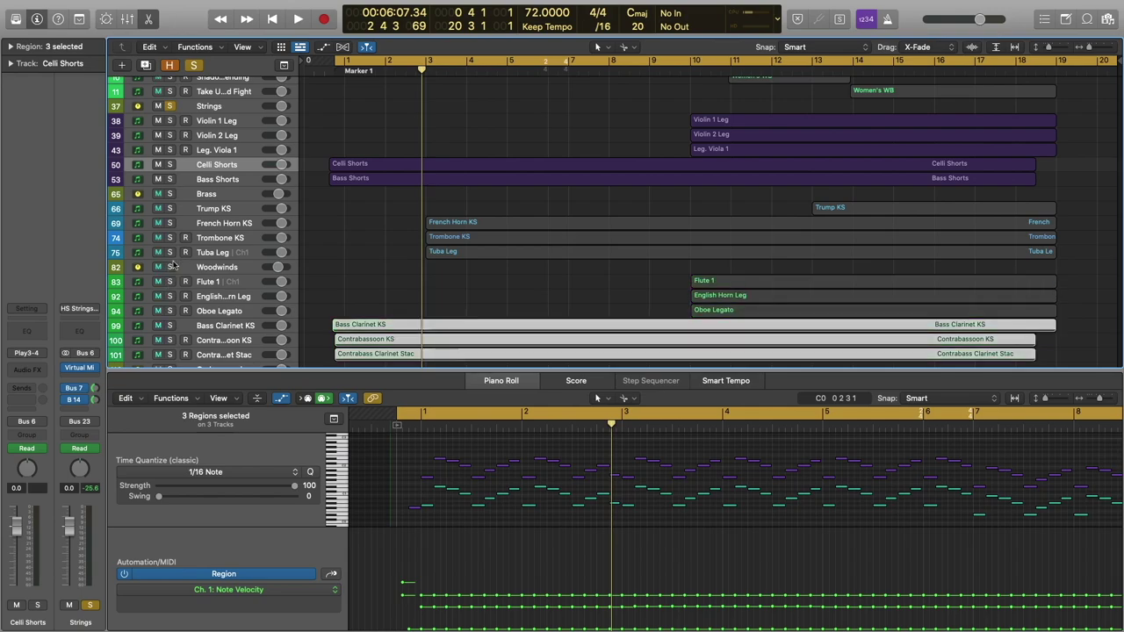
left_click(170, 106)
left_click(391, 276)
Select the Bass Drum track and solo the Epic Perc stack.
scroll(391, 276, "down", 5)
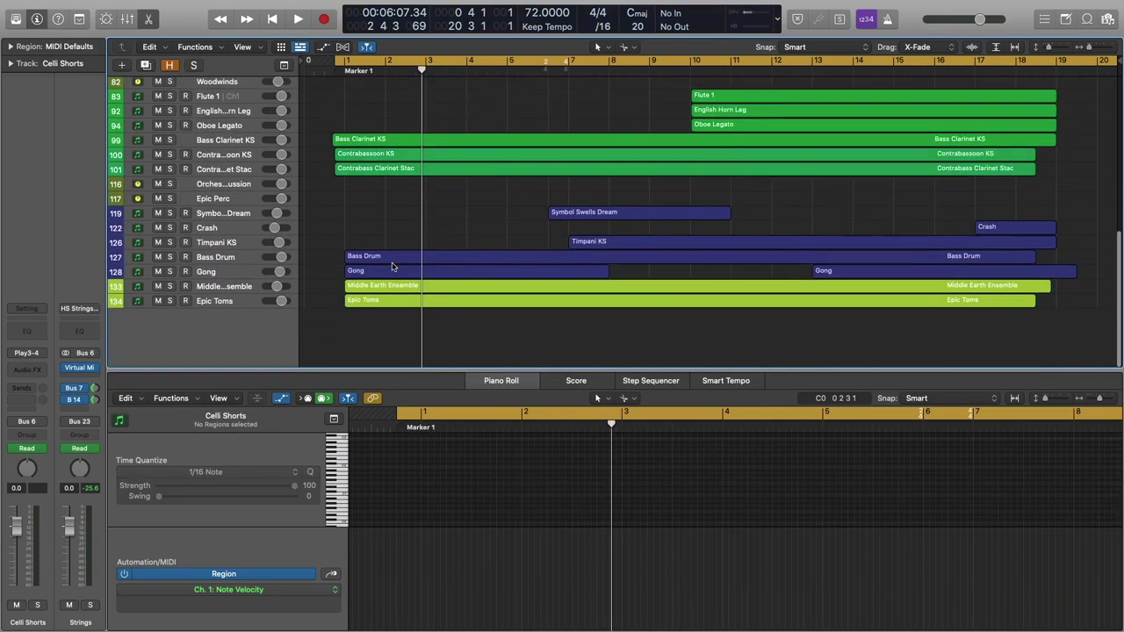
scroll(391, 277, "up", 4)
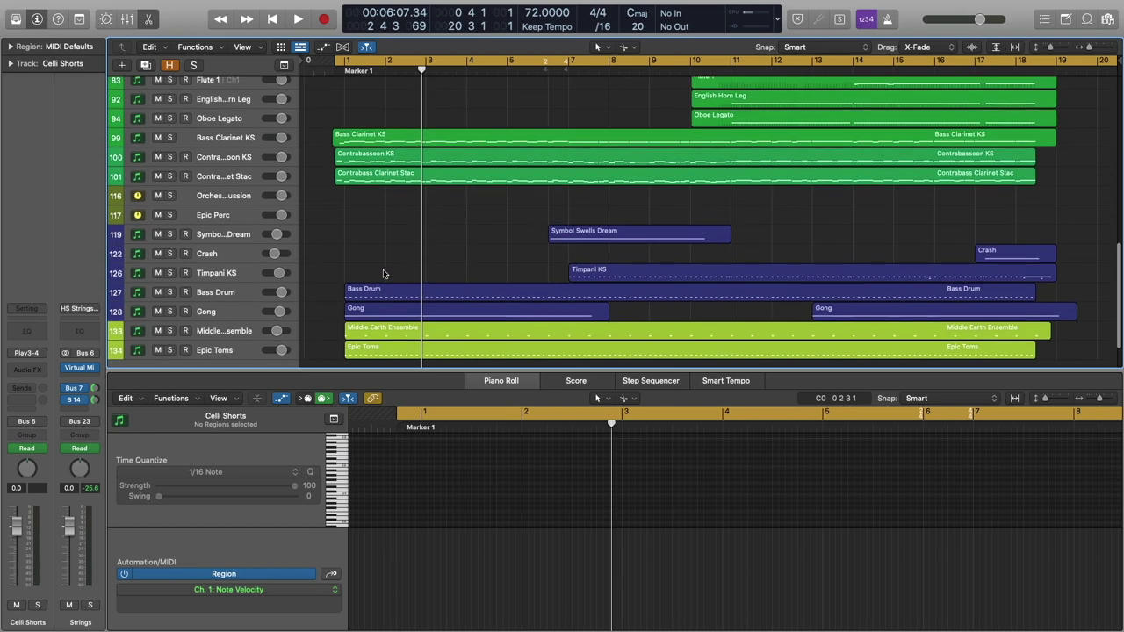
left_click(227, 297)
left_click(170, 215)
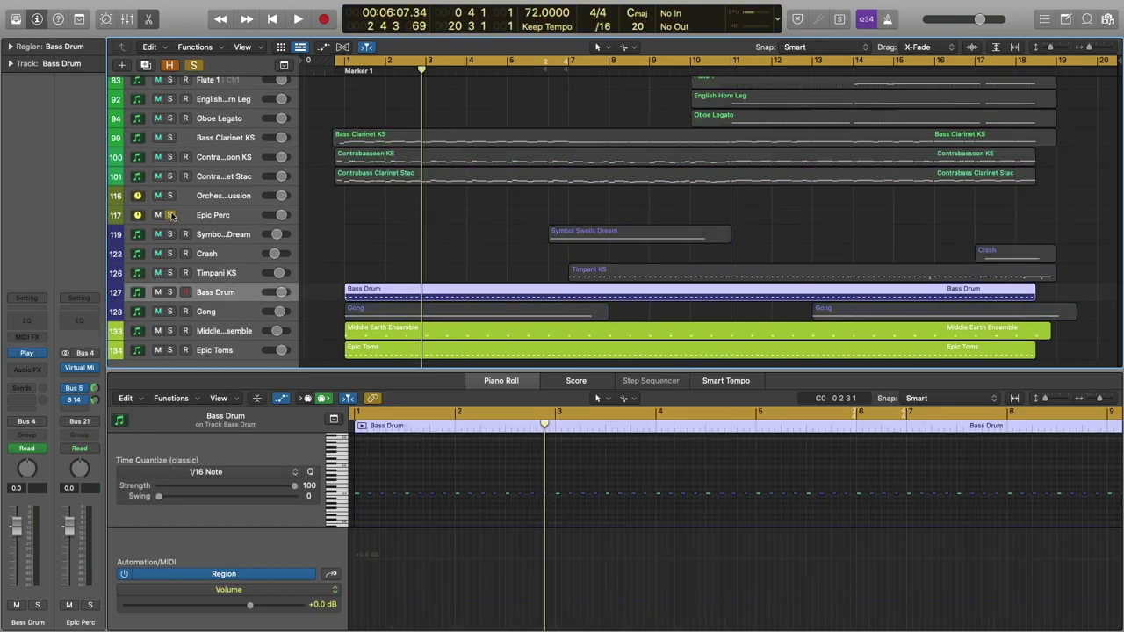
Solo the Gong track along with Epic Perc and show the notes of the opening percussion regions together, leaving the regions deselected.
left_click(169, 311)
left_click_drag(382, 258, 375, 352)
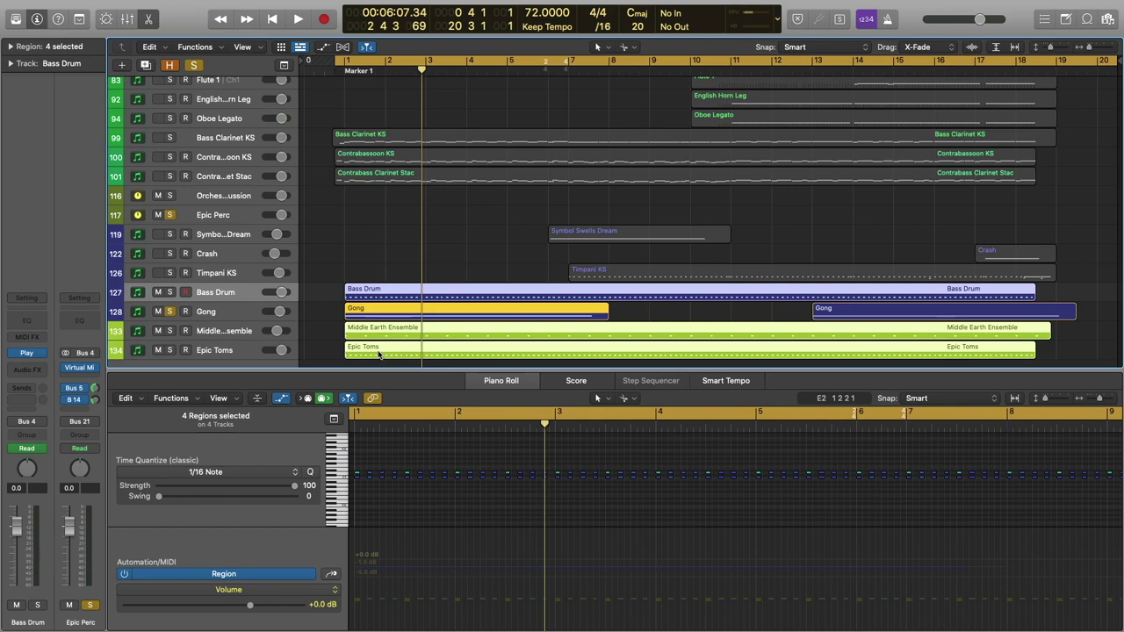
left_click(369, 264)
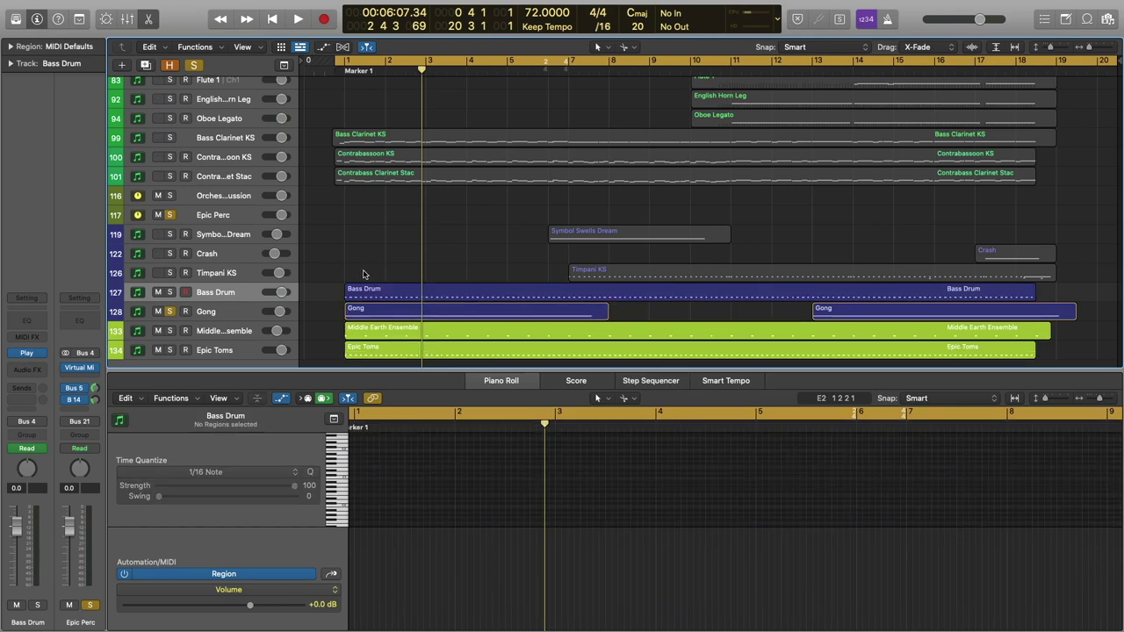
Play the soloed percussion from the start while showing the Bass Drum and Epic Toms notes together.
scroll(363, 274, "down", 1)
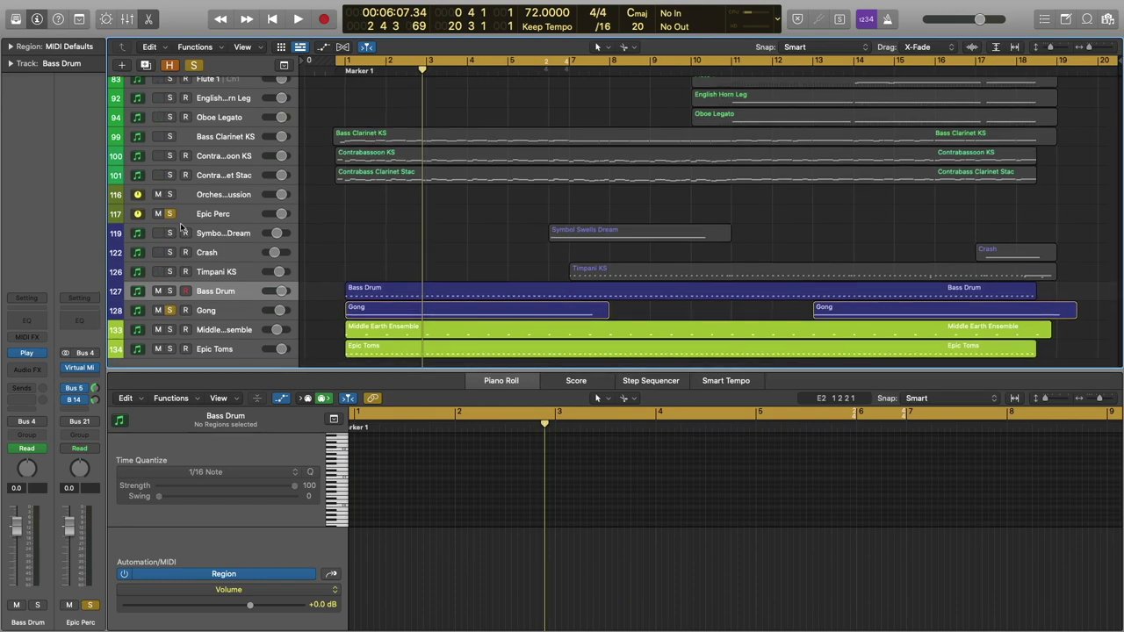
key("Return")
key("space")
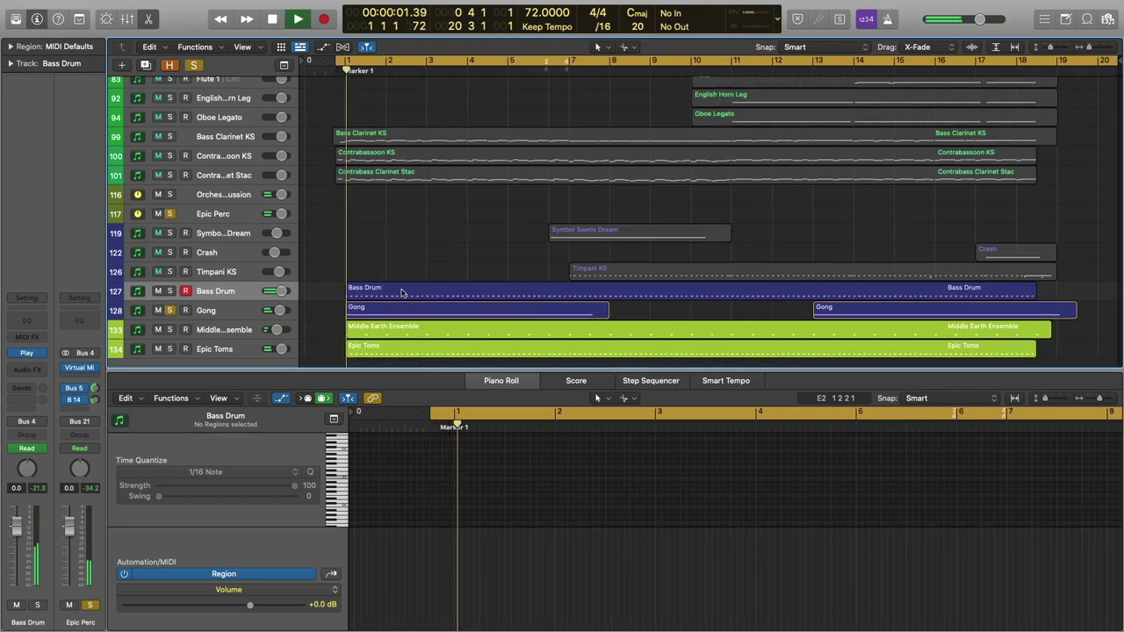
left_click(401, 292)
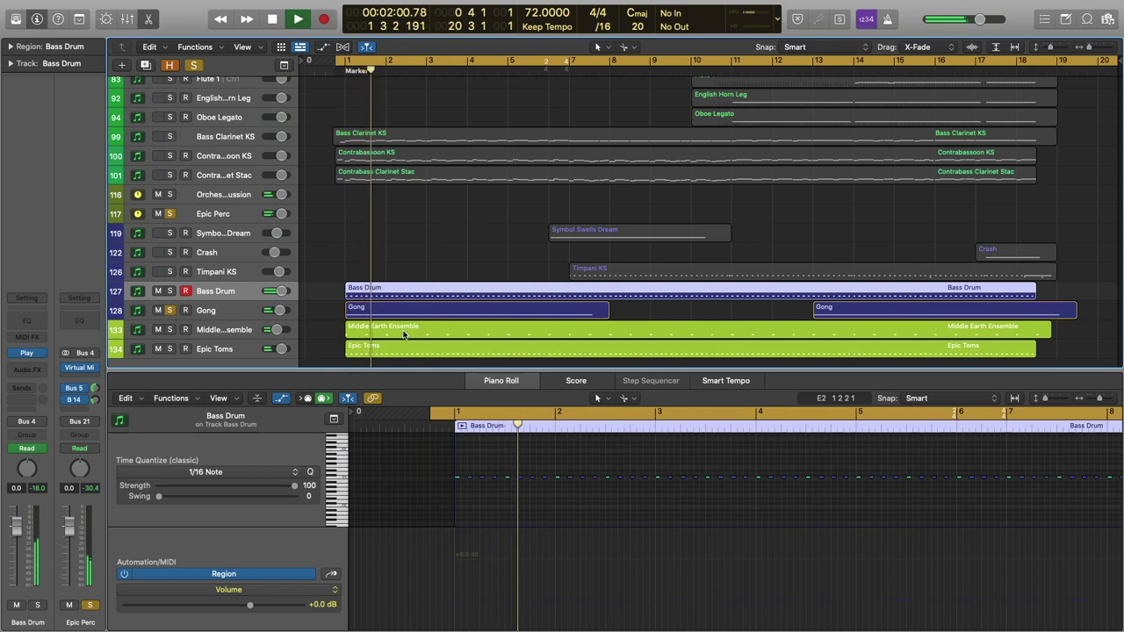
left_click(398, 351, "shift")
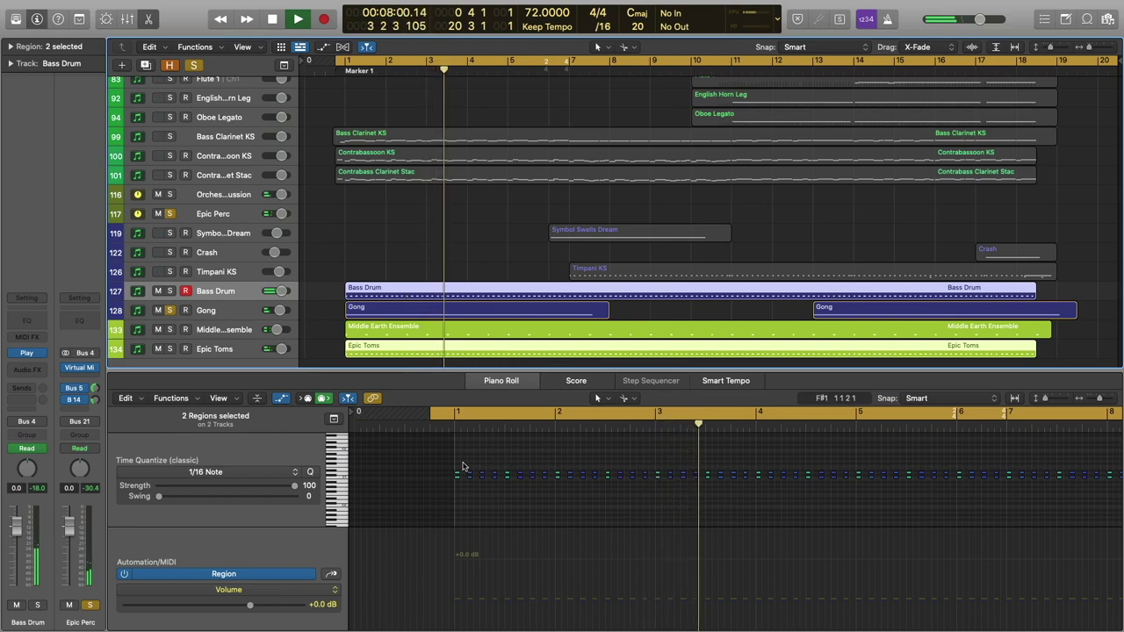
key("space")
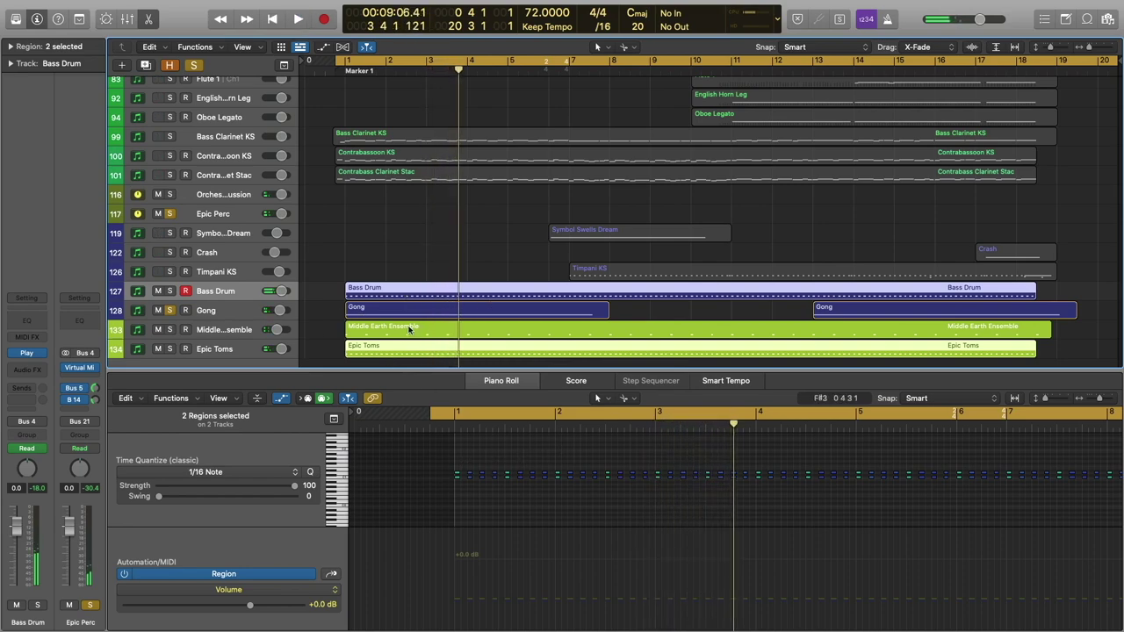
Show the Middle Earth Ensemble region's notes, and turn off the Epic Perc and Gong solos.
left_click(393, 330)
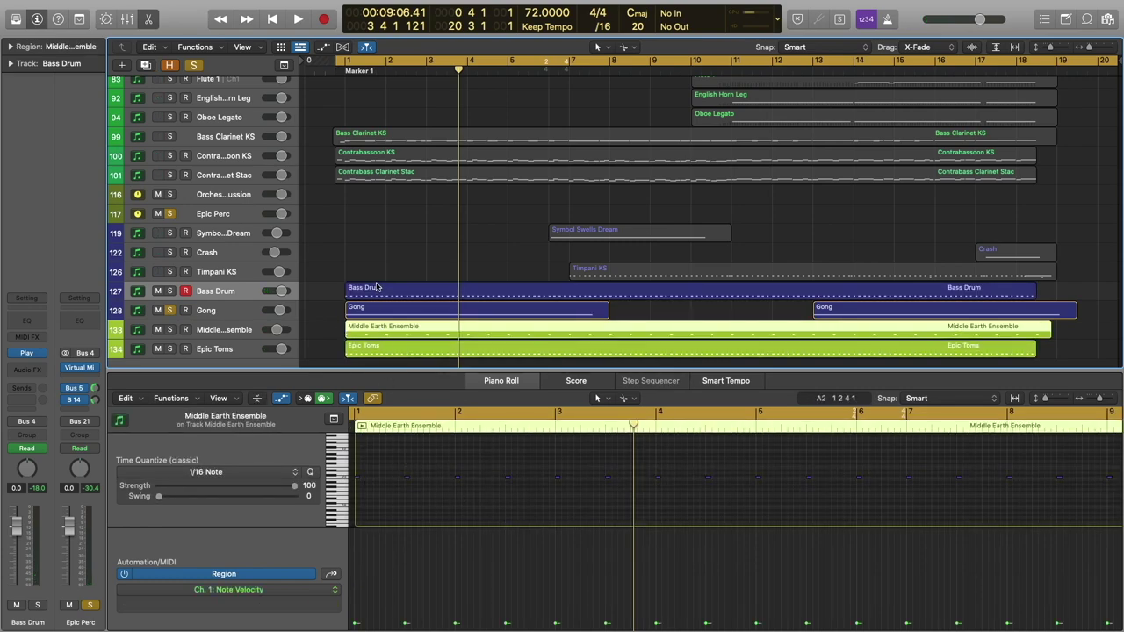
left_click(170, 311)
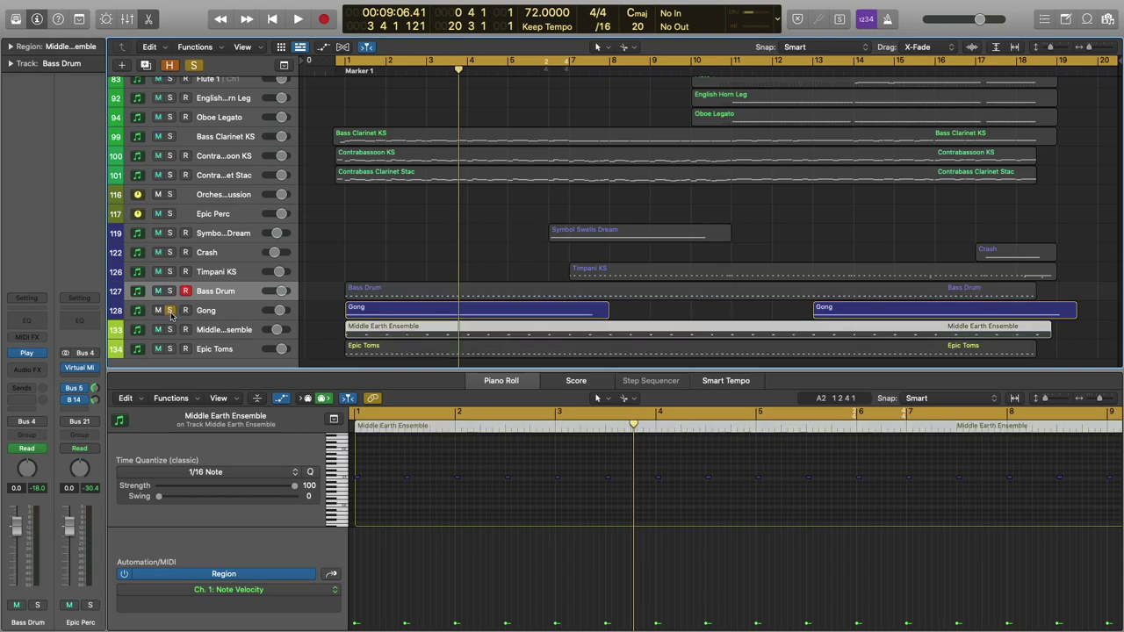
left_click(170, 311)
left_click(406, 246)
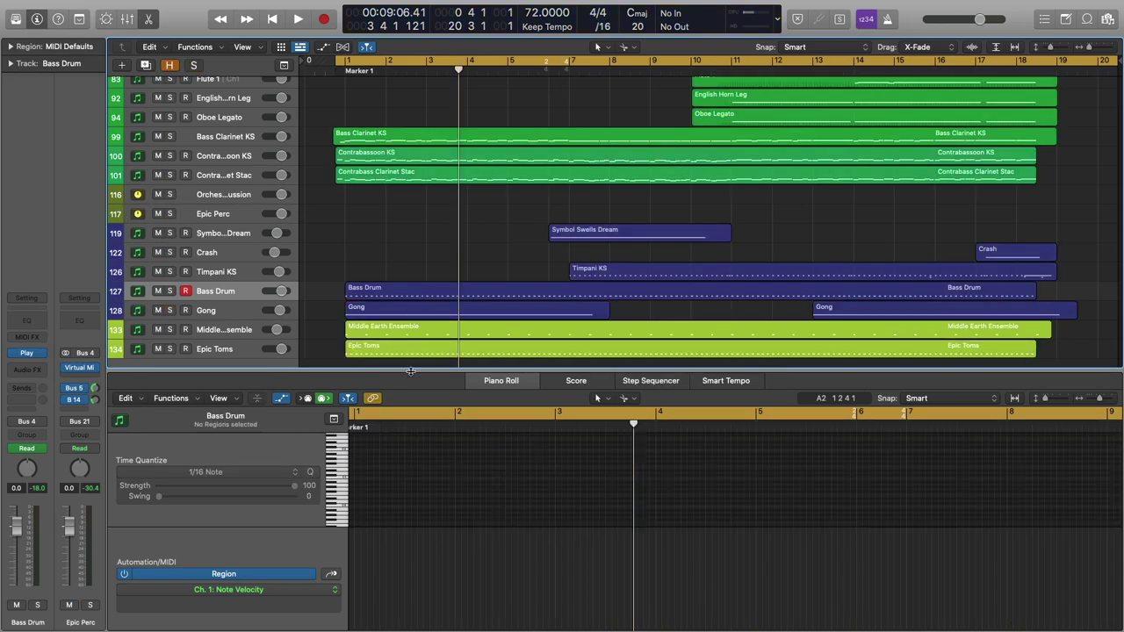
Hide the Piano Roll and play the full arrangement from the start to the end of bar 4.
key("e")
scroll(495, 366, "up", 15)
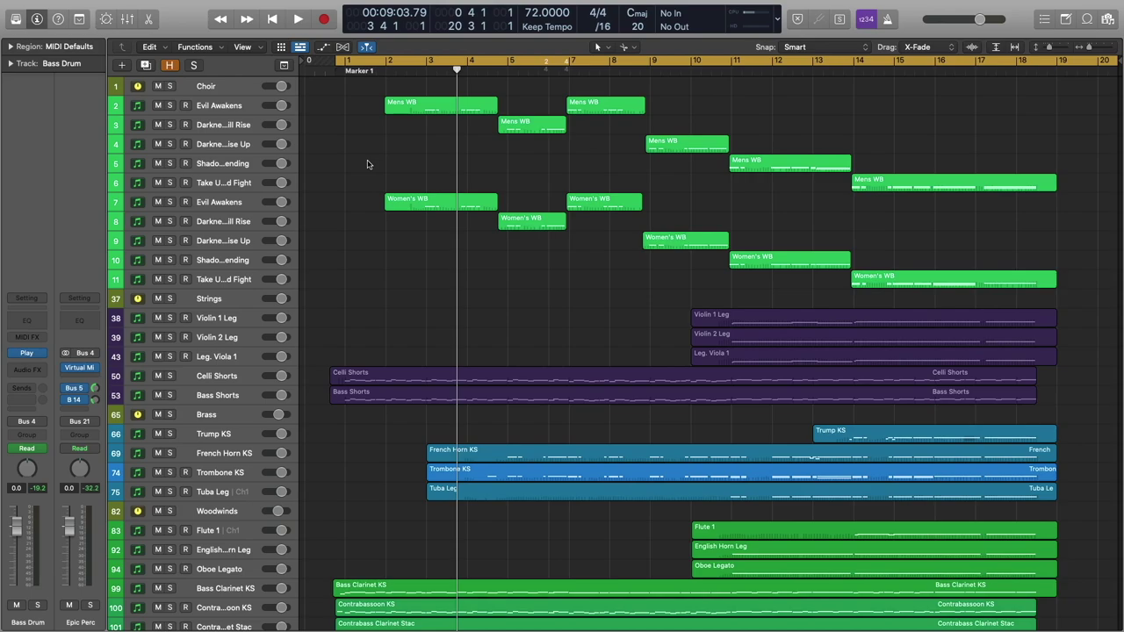
key("Return")
key("space")
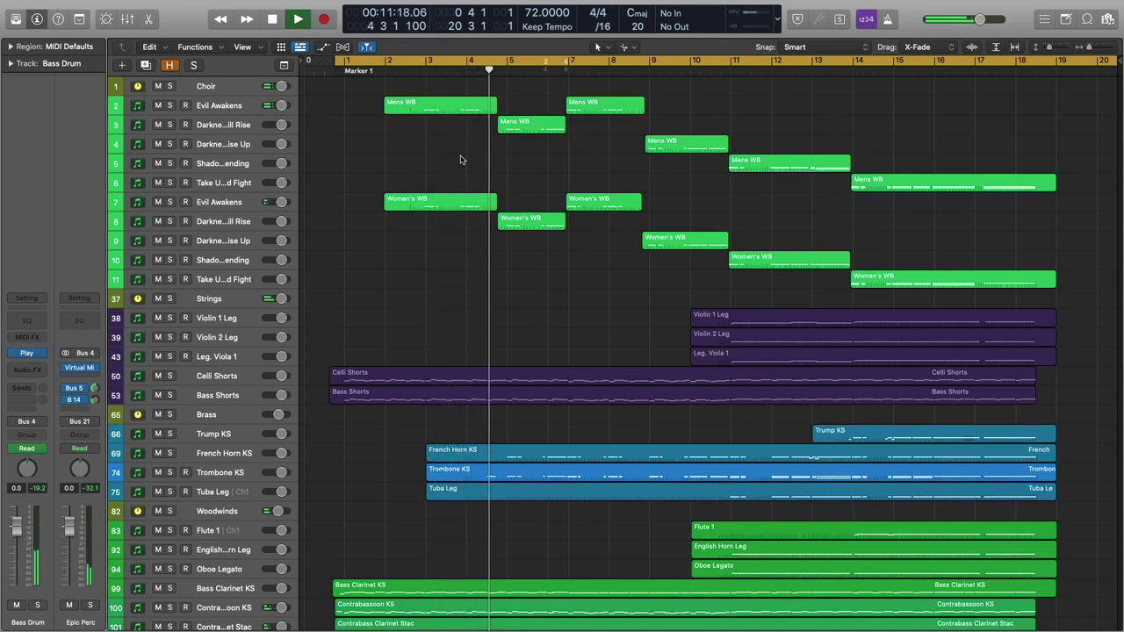
key("space")
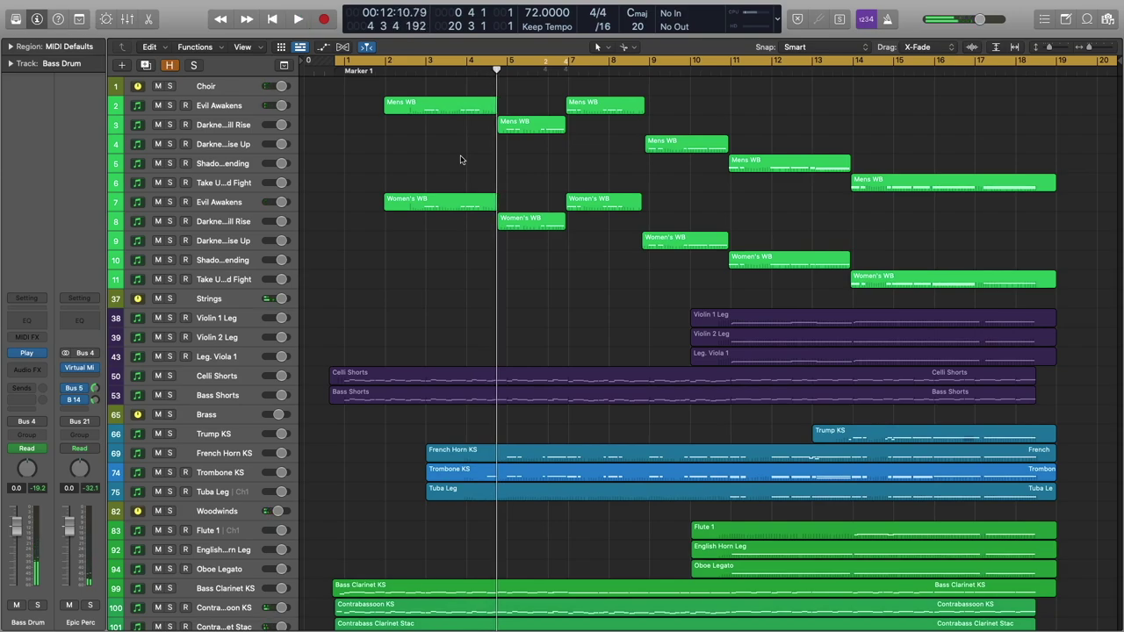
Open the Play instrument of the men's Evil Awakens track and show its WordBuilder.
left_click(219, 107)
left_click(367, 138)
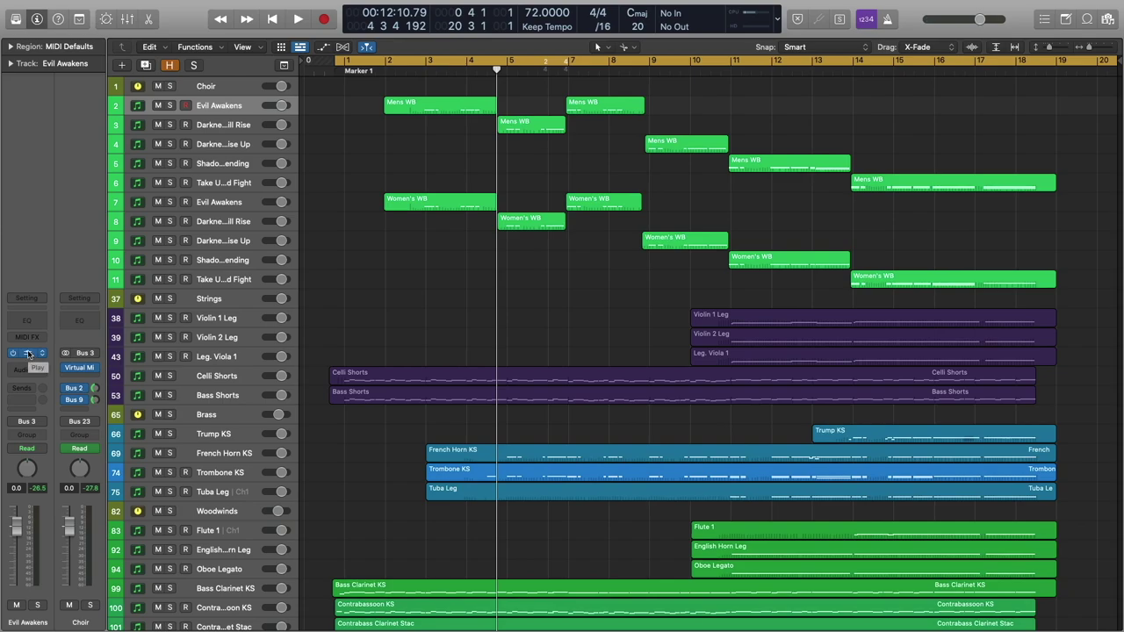
left_click(27, 353)
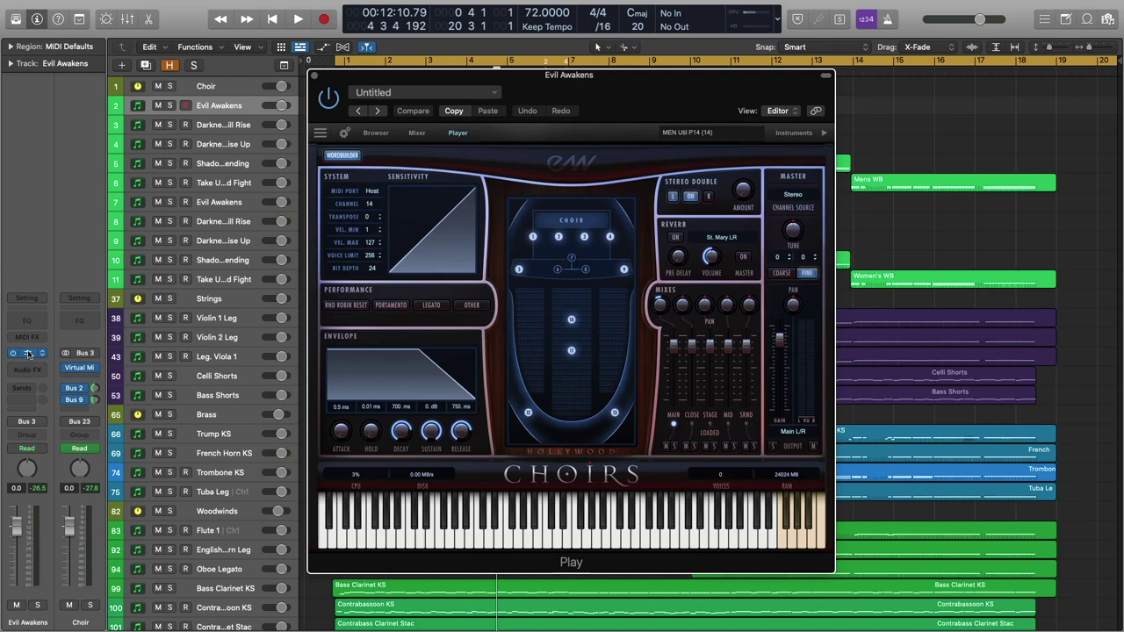
left_click(343, 156)
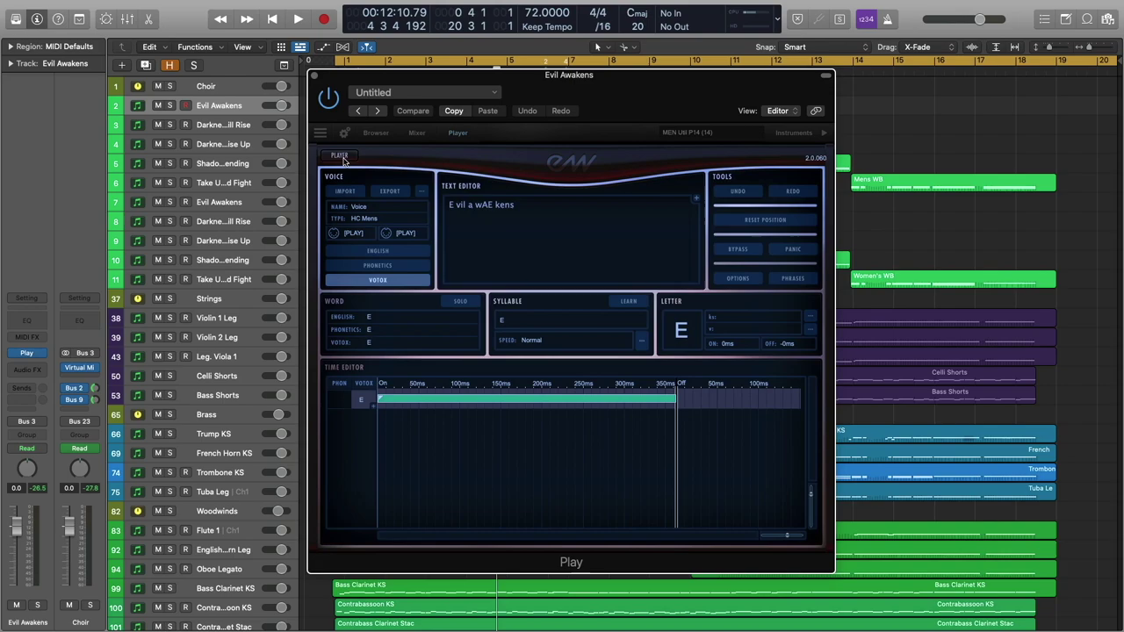
Go through the syllables of the phrase "E vil a wAE kens" and examine each one's letter timing in the Time Editor.
left_click(525, 205)
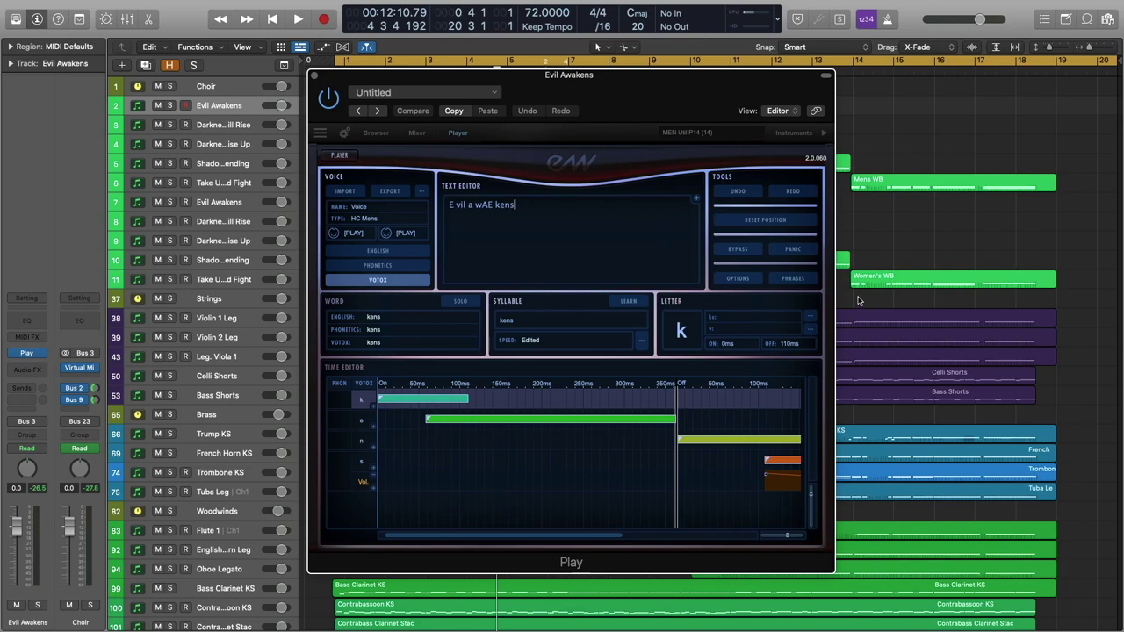
left_click(488, 205)
left_click(497, 204)
left_click(448, 205)
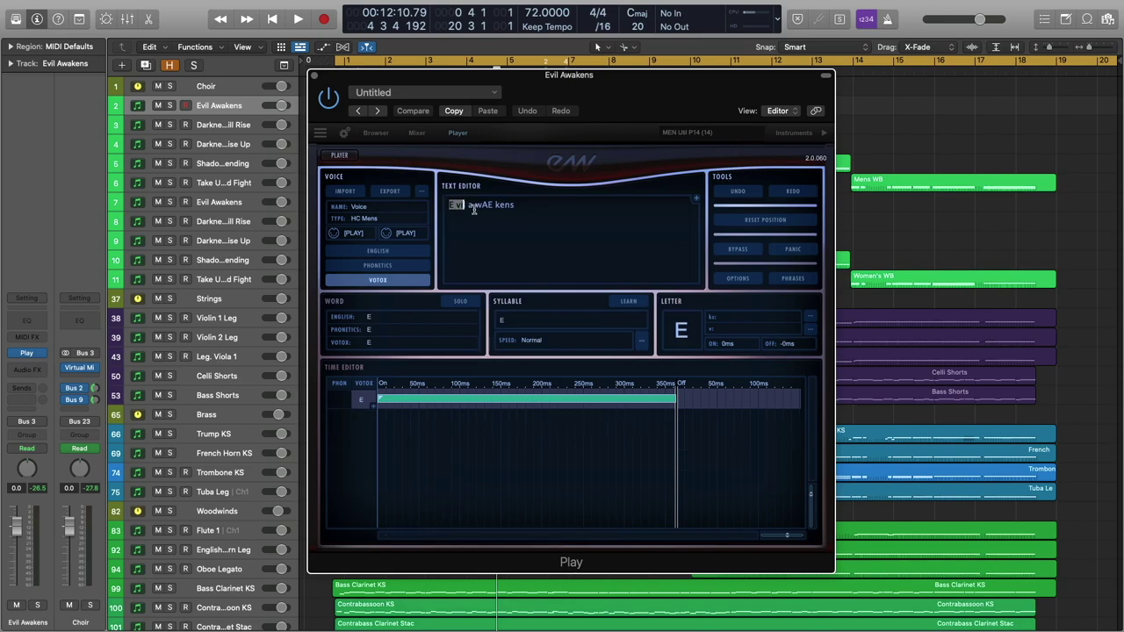
left_click(465, 205)
left_click(469, 204)
left_click(489, 205)
left_click(501, 205)
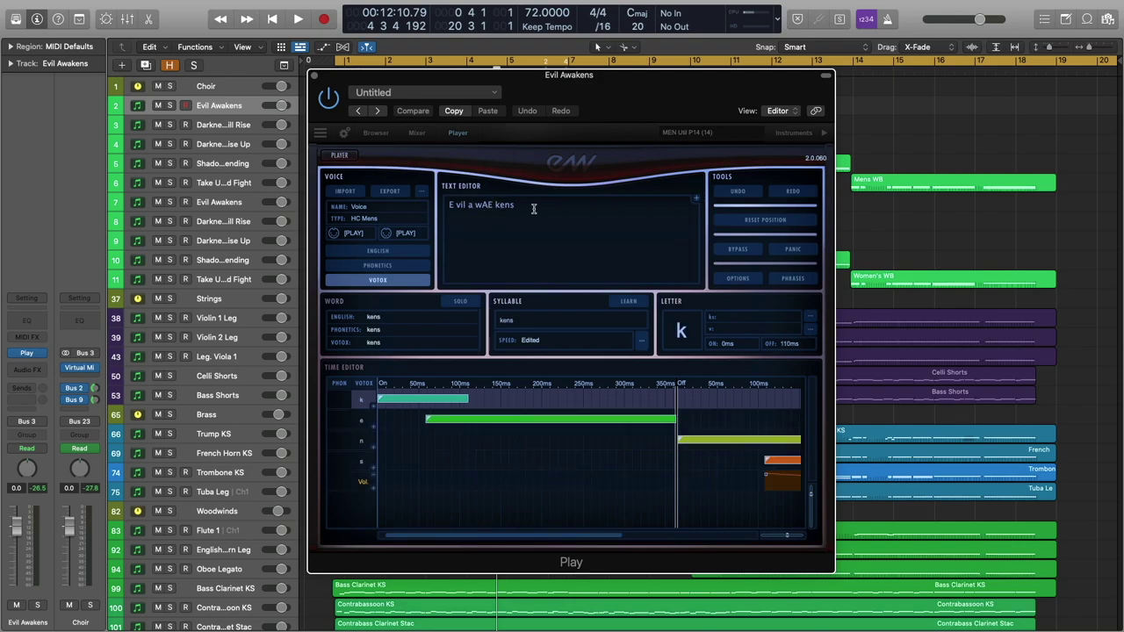
left_click(490, 204)
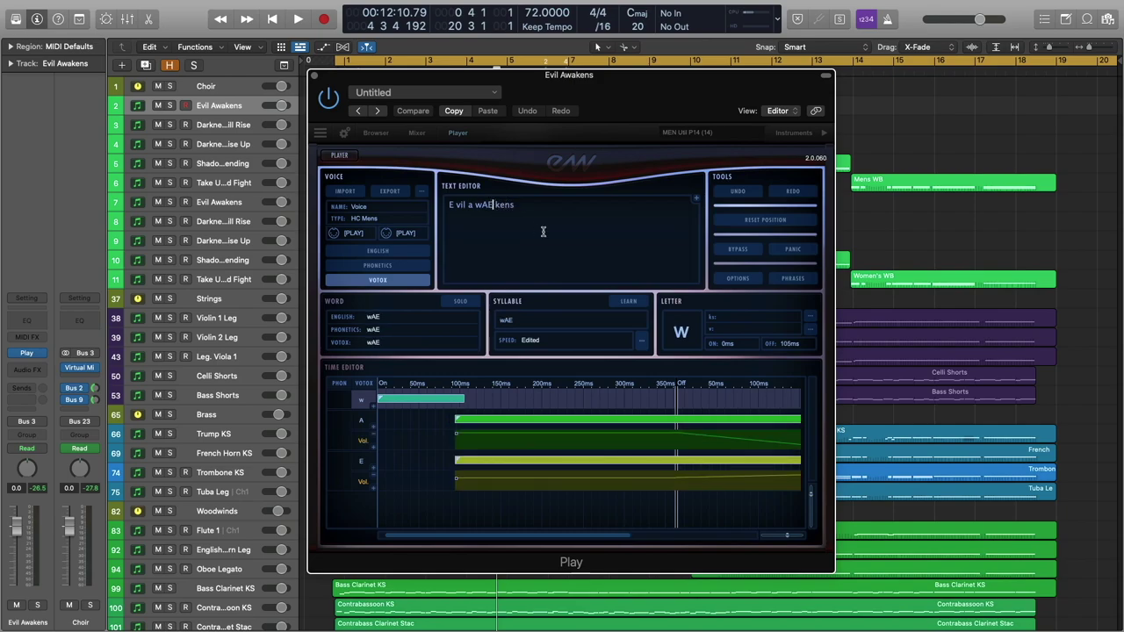
Compare the letter timing of the syllables "kens" and "wAE", and close the instrument window.
left_click(529, 205)
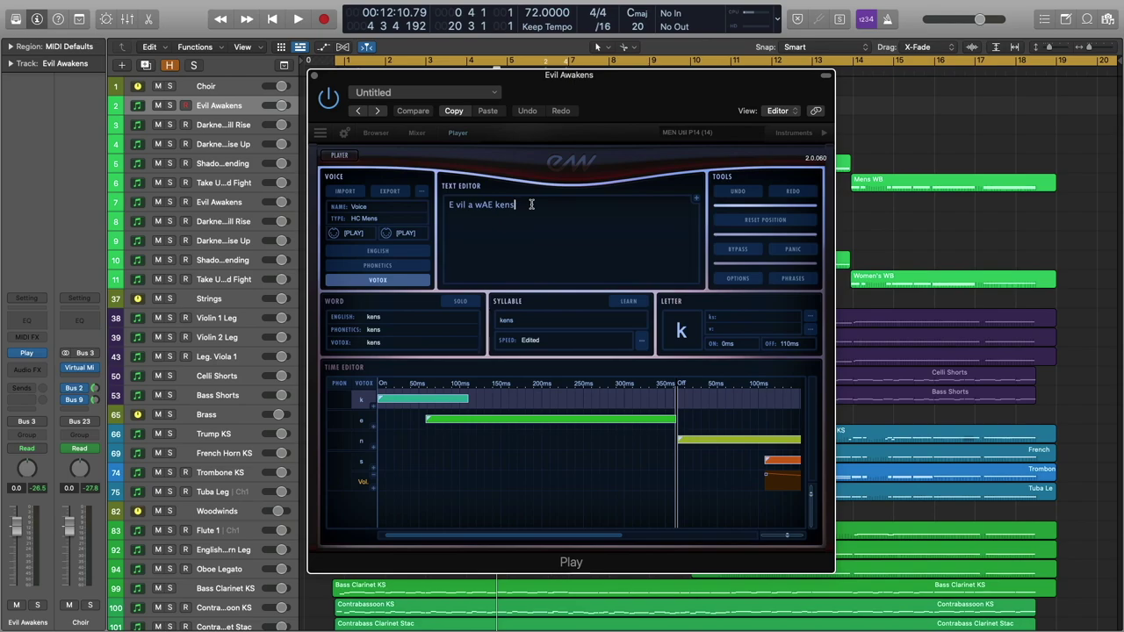
key("Left")
key("Left")
key("Left")
key("Left")
key("Left")
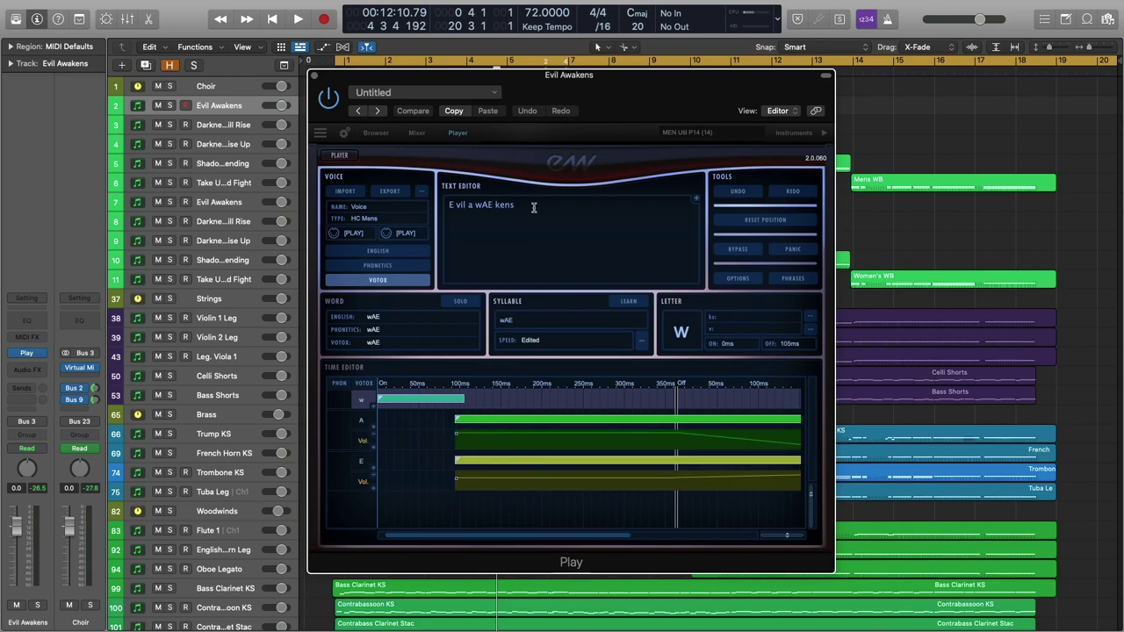
left_click(533, 207)
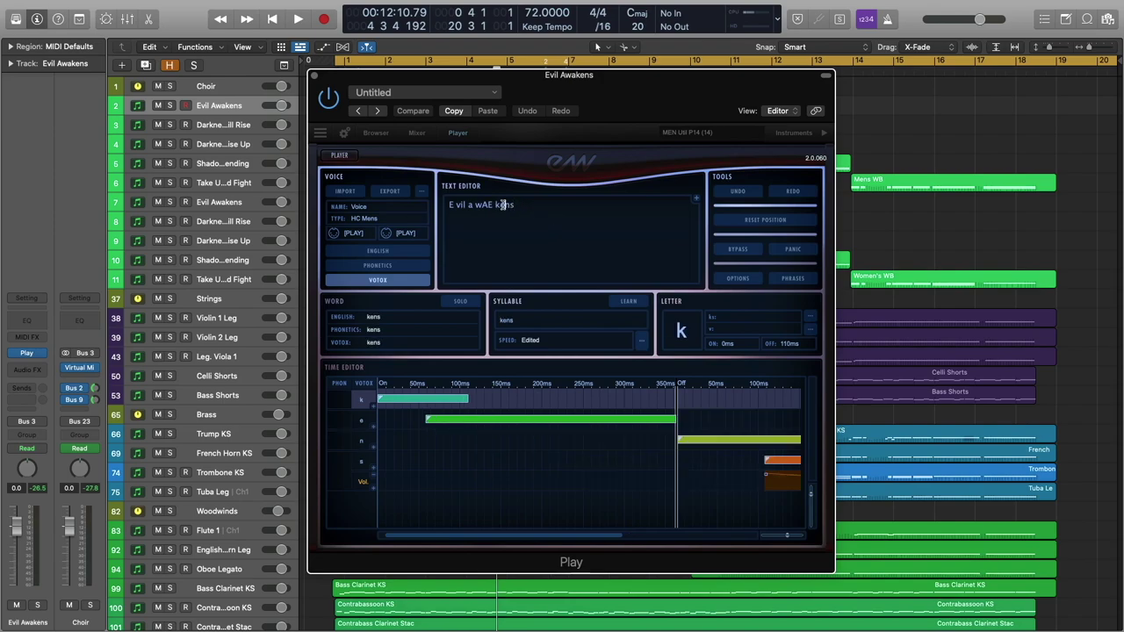
left_click(313, 75)
Solo the Choir stack and show the first Mens WB and Women's WB regions together, with the playhead just before bar 3.
double_click(448, 106)
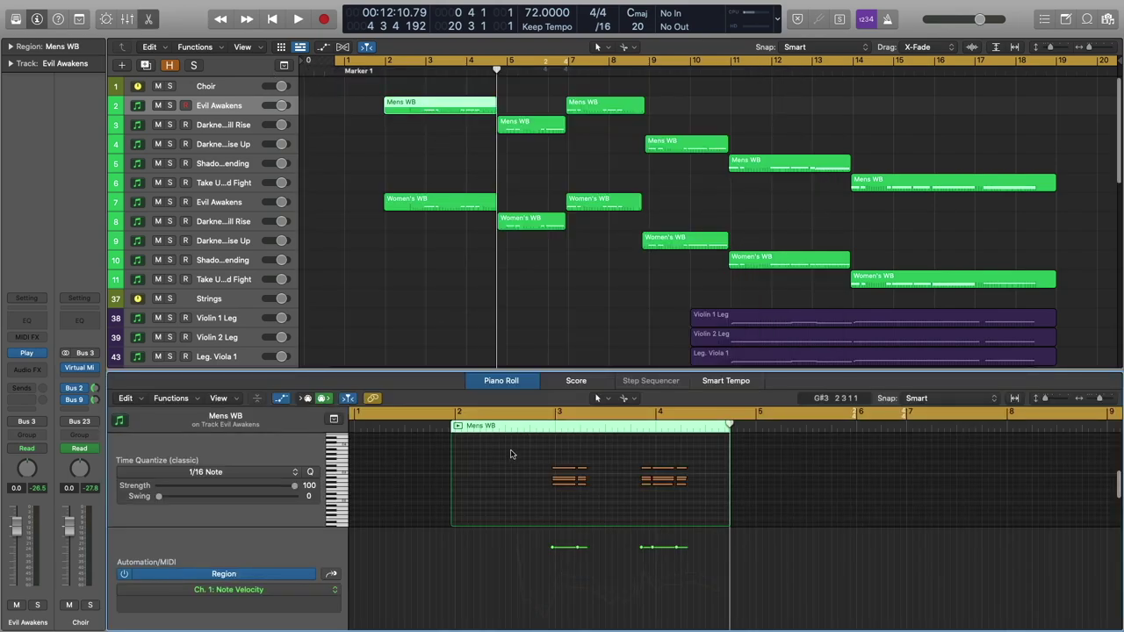
left_click(543, 413)
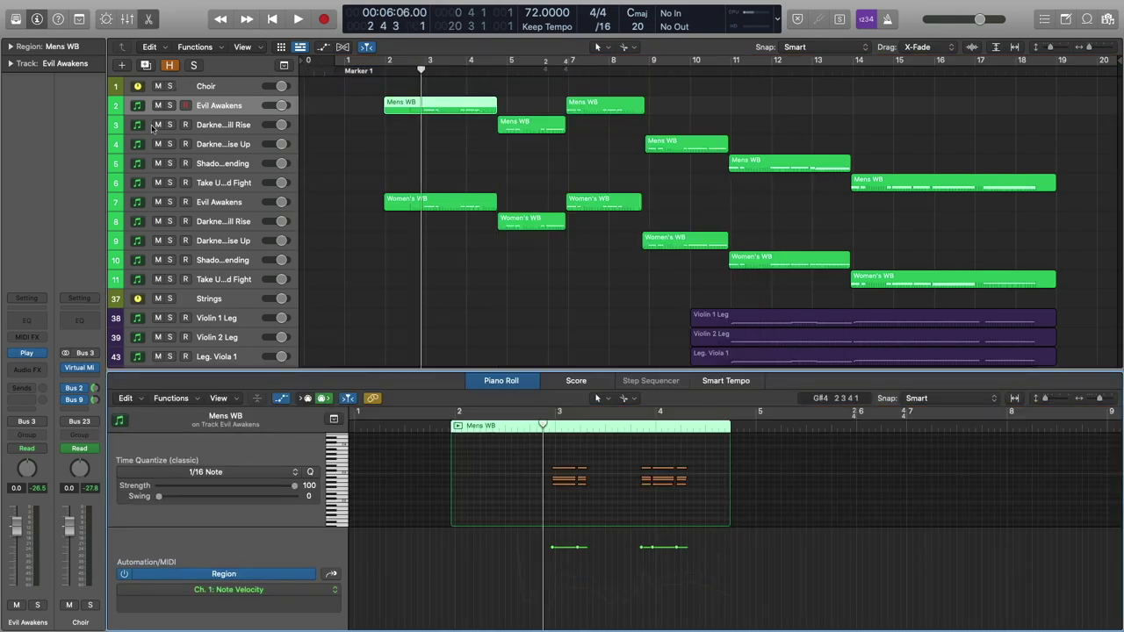
left_click(170, 86)
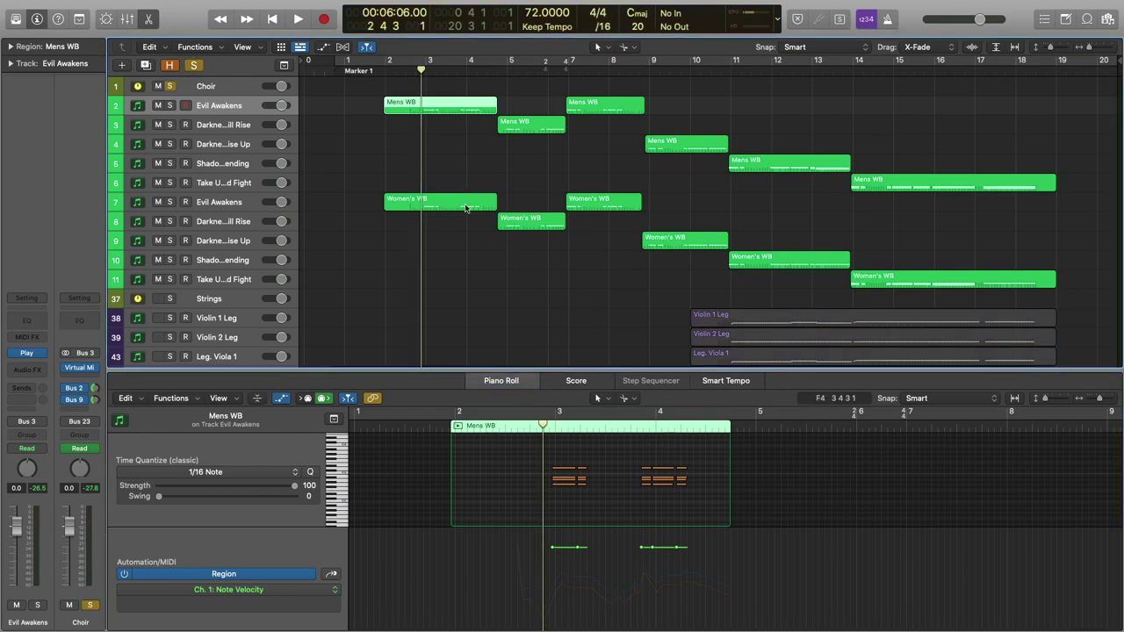
left_click(459, 204, "shift")
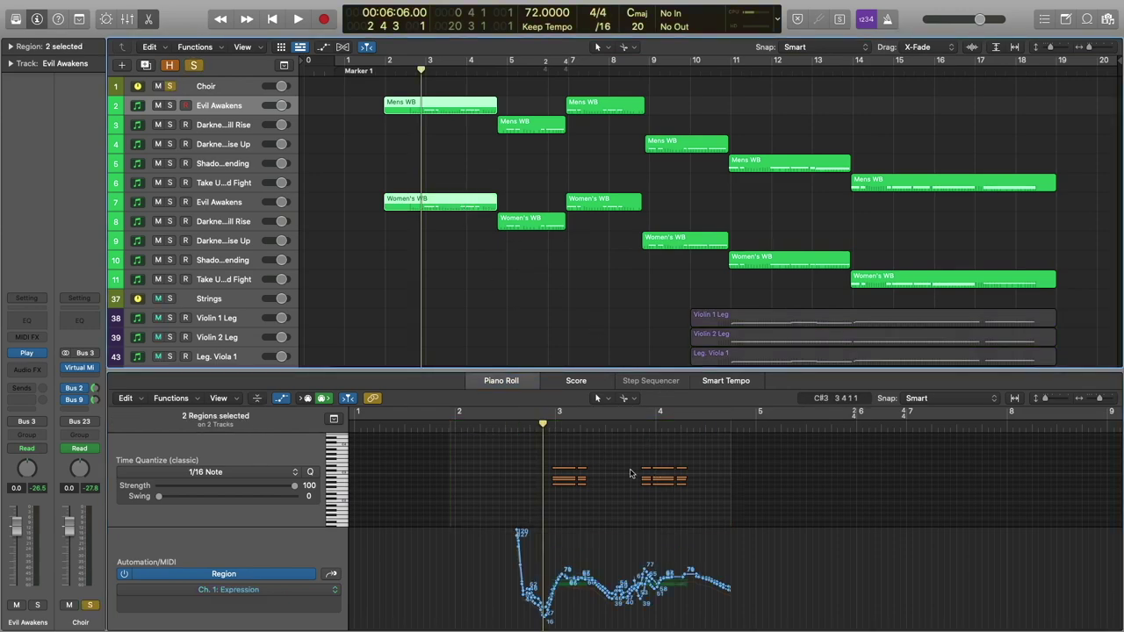
Play the soloed men's and women's Evil Awakens phrases from just before bar 3 to the end of their regions.
left_click(631, 472, "ctrl+alt")
key("space")
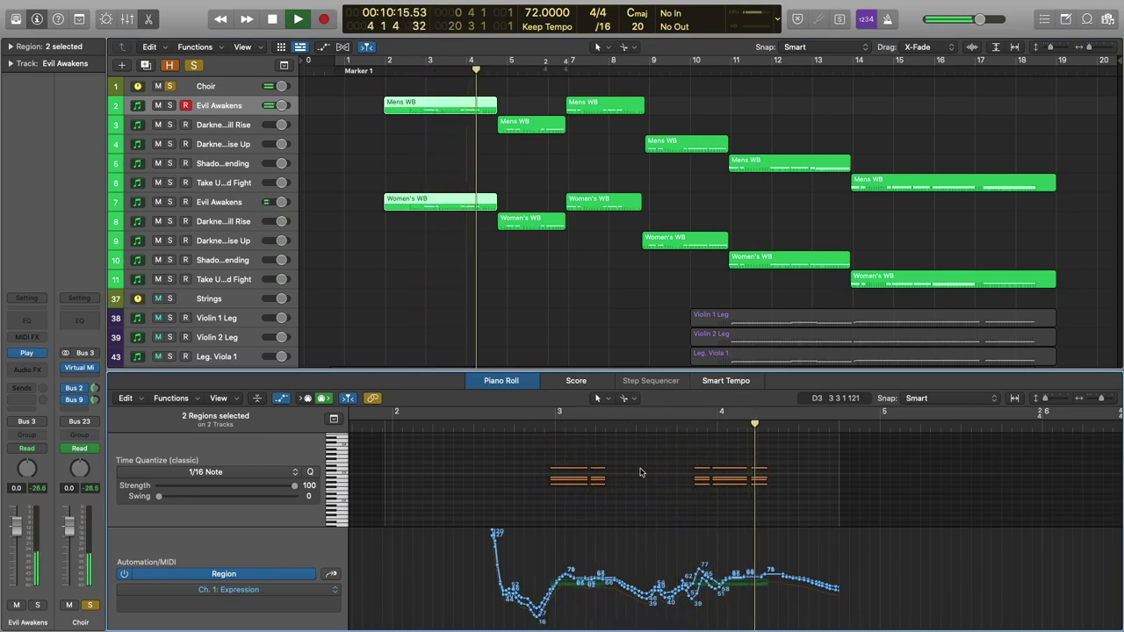
key("space")
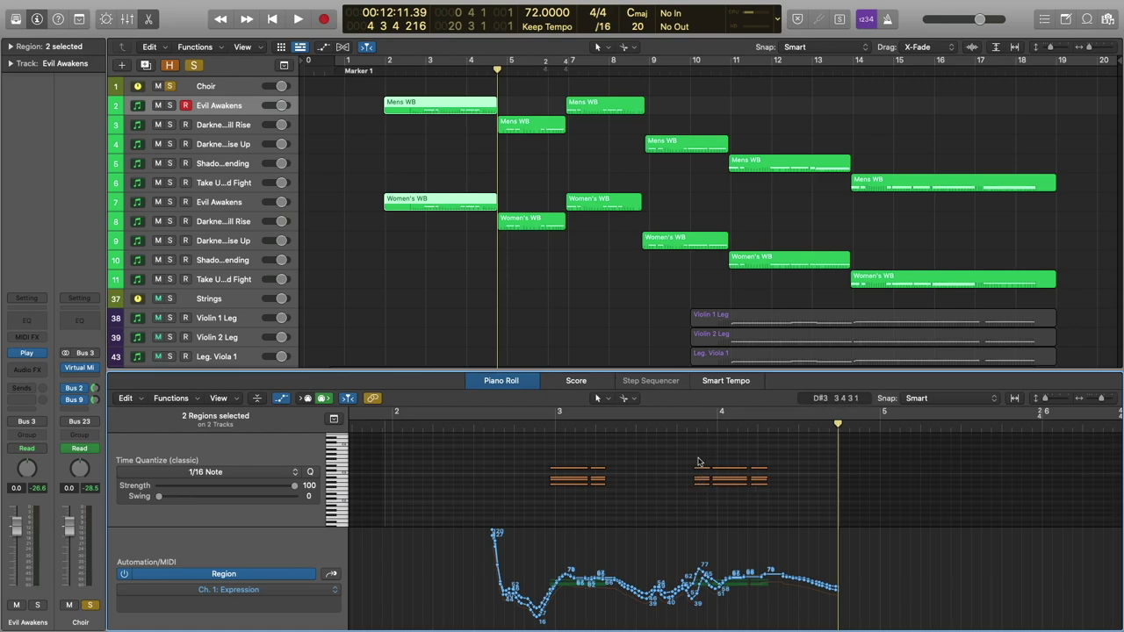
Shift the short five-note chord just before bar 4 slightly earlier in both choir regions.
left_click(703, 472)
left_click_drag(703, 471, 699, 471)
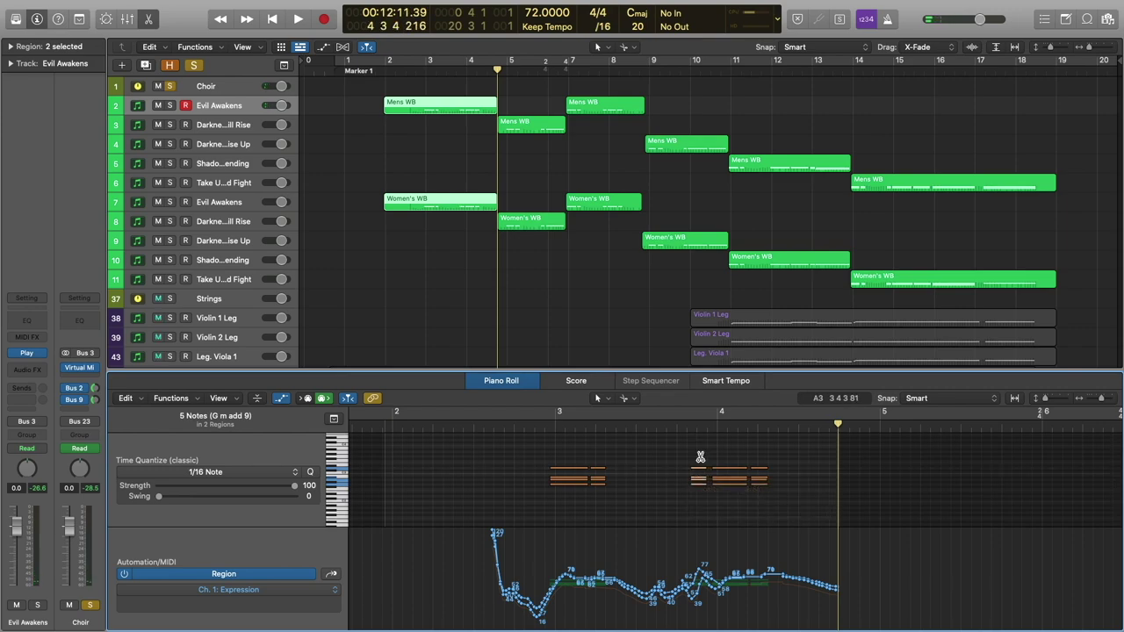
left_click(690, 447)
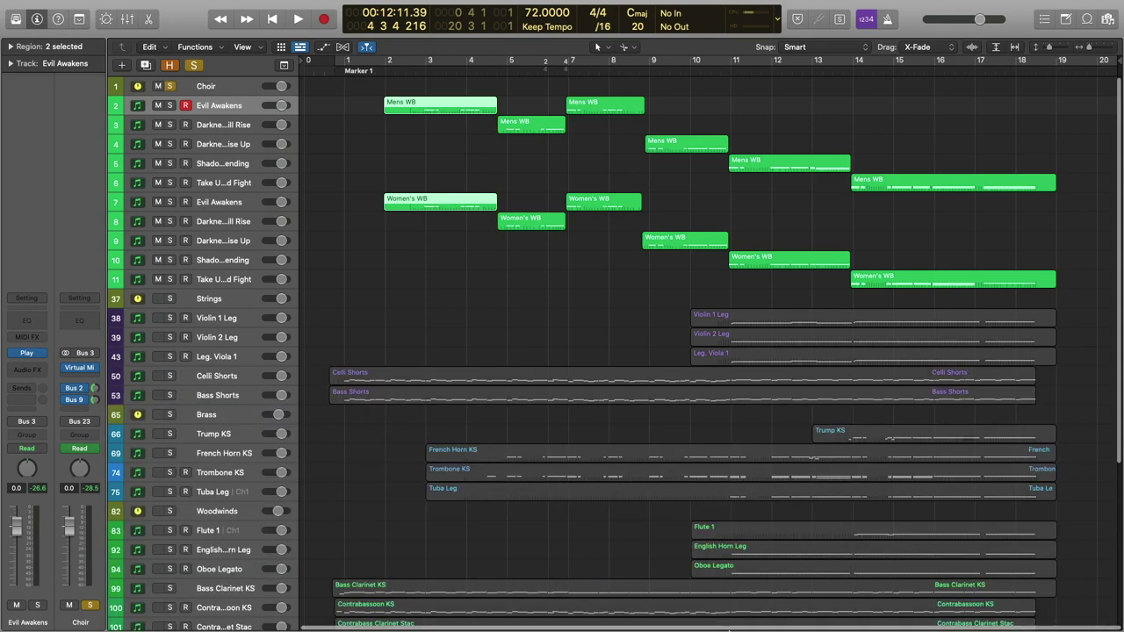
Turn off the Choir solo and play the full arrangement from bar 2 beat 4 to bar 6 with the editor hidden.
left_click_drag(625, 368, 626, 628)
left_click(170, 87)
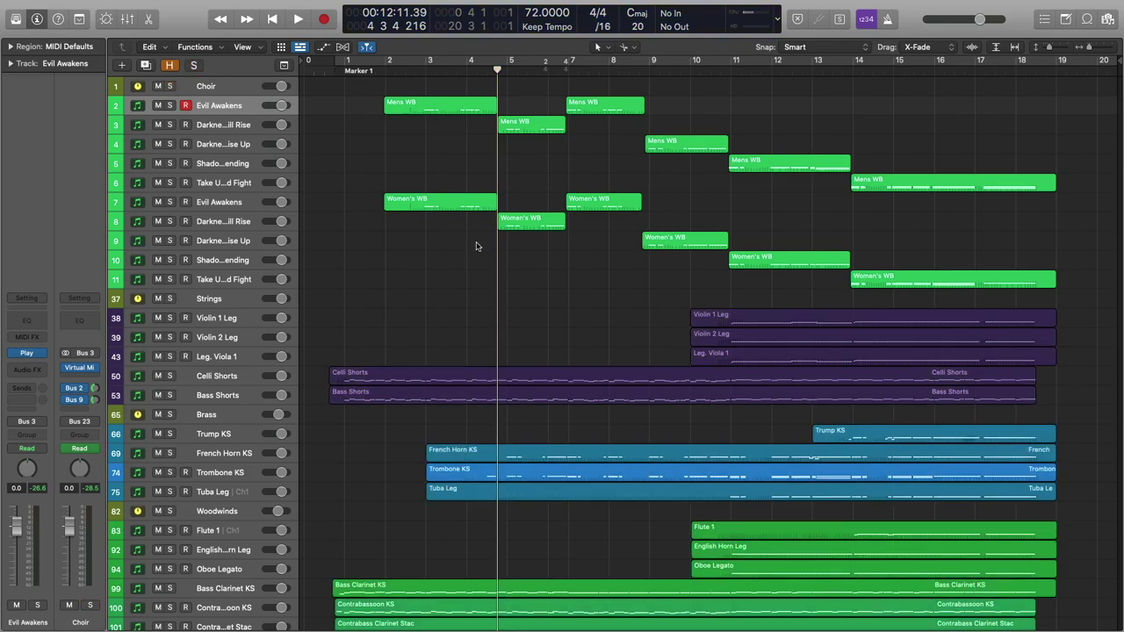
left_click(415, 72)
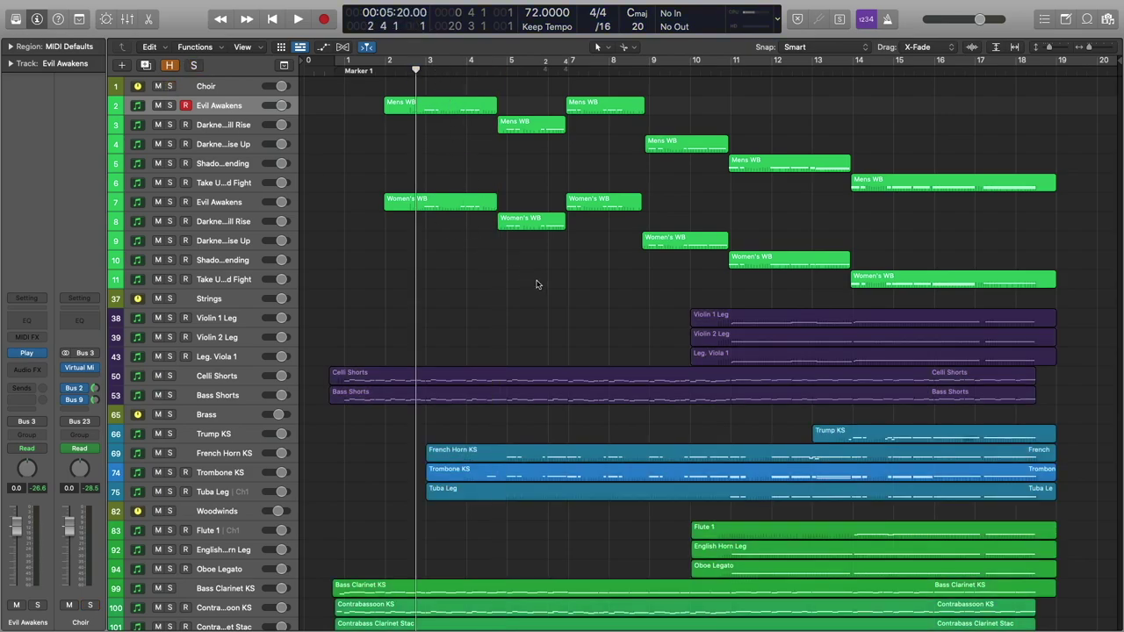
key("space")
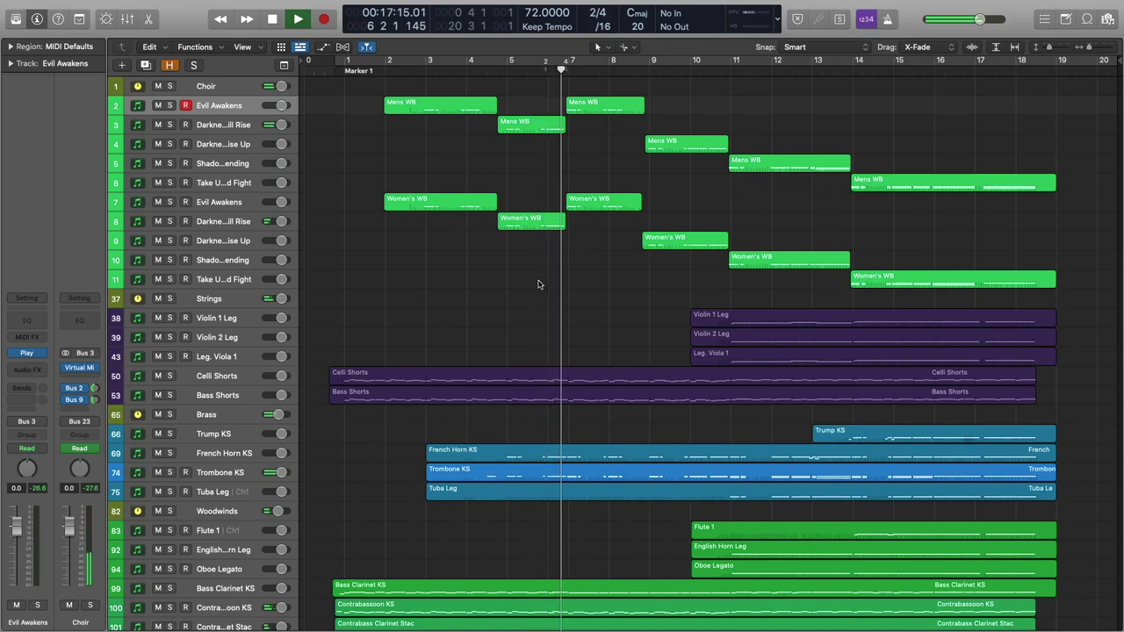
key("space")
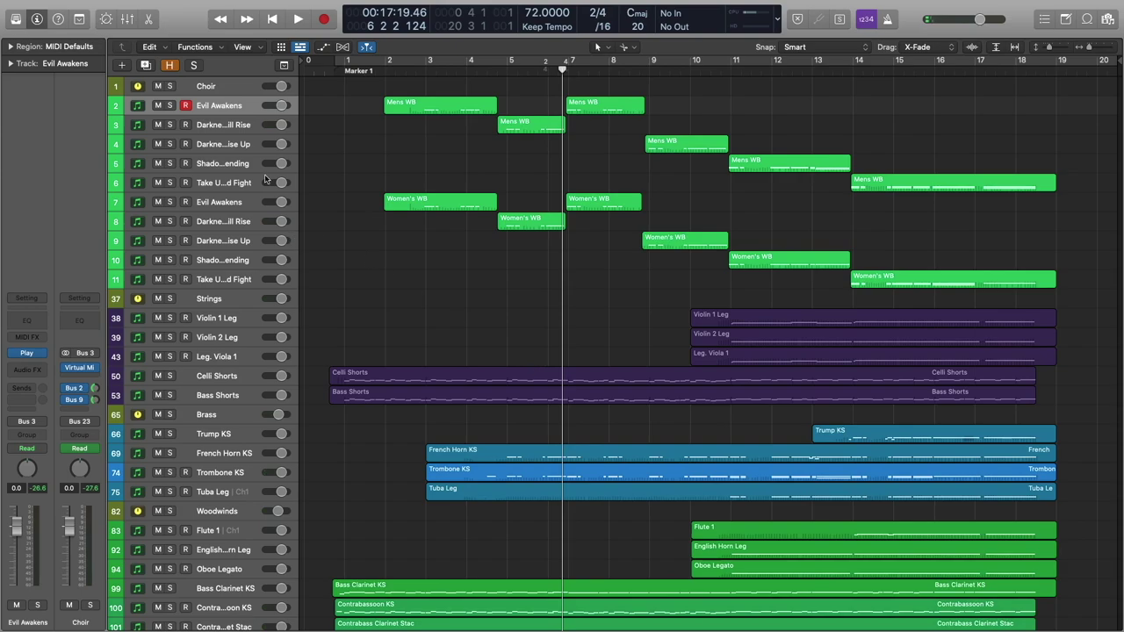
Open the WordBuilder of the men's Darkness Will Rise track to view its choir lyrics.
left_click(220, 124)
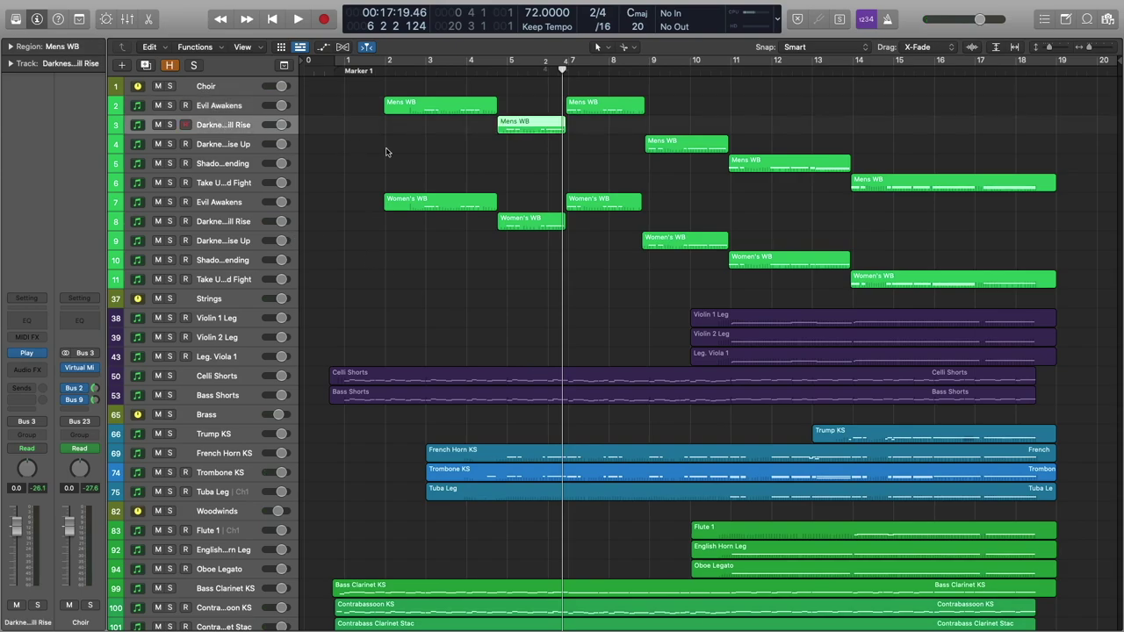
left_click(388, 151)
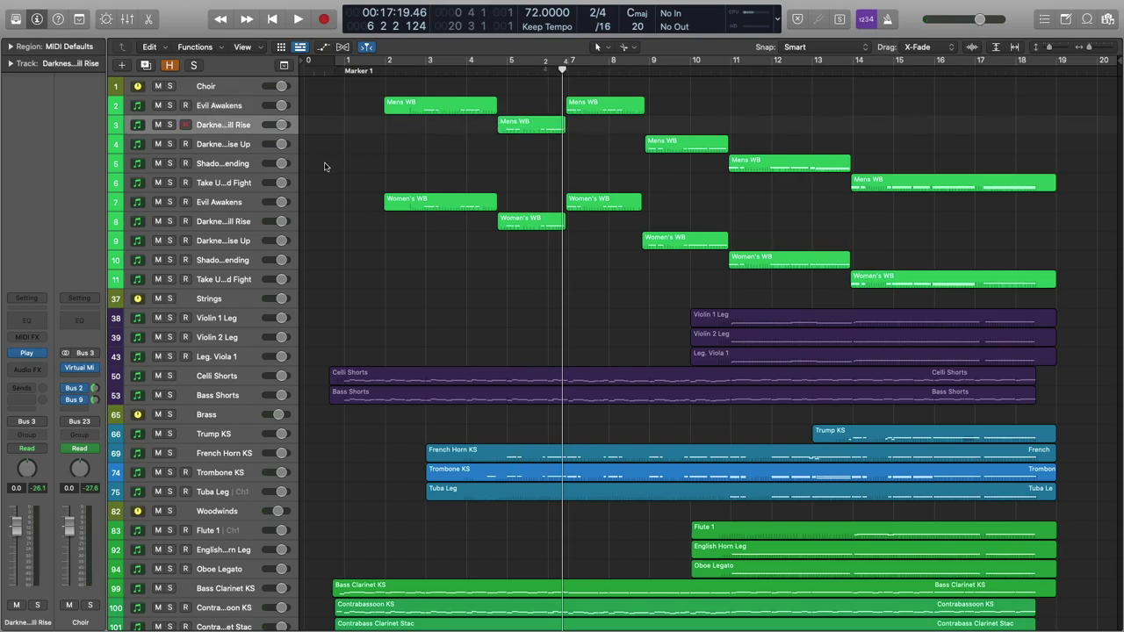
left_click(28, 353)
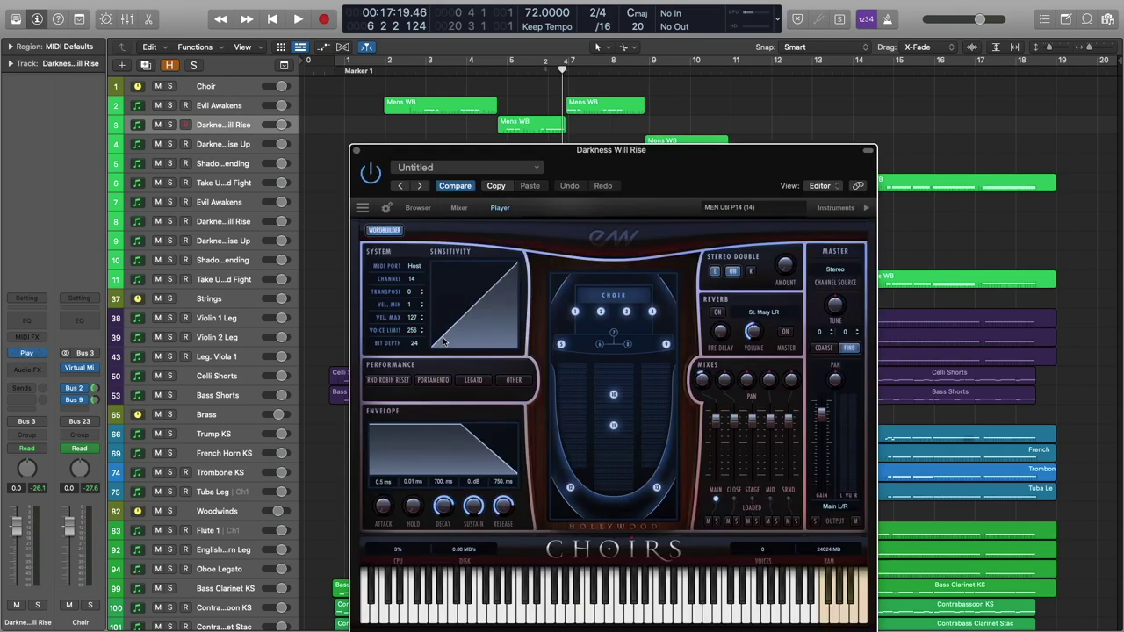
left_click_drag(588, 156, 567, 112)
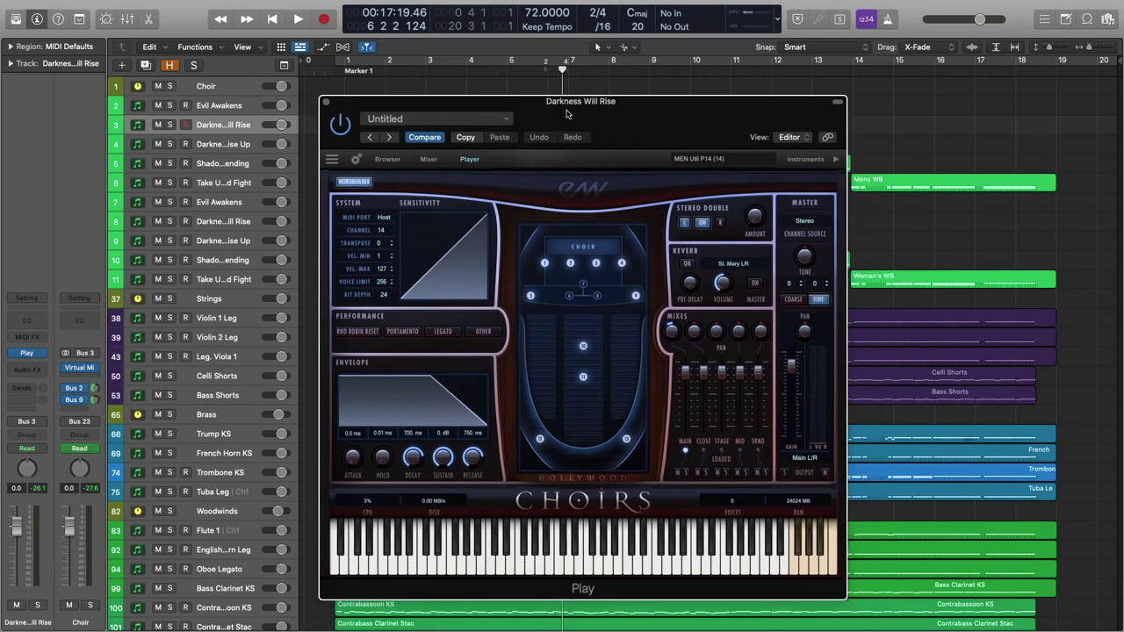
left_click(355, 182)
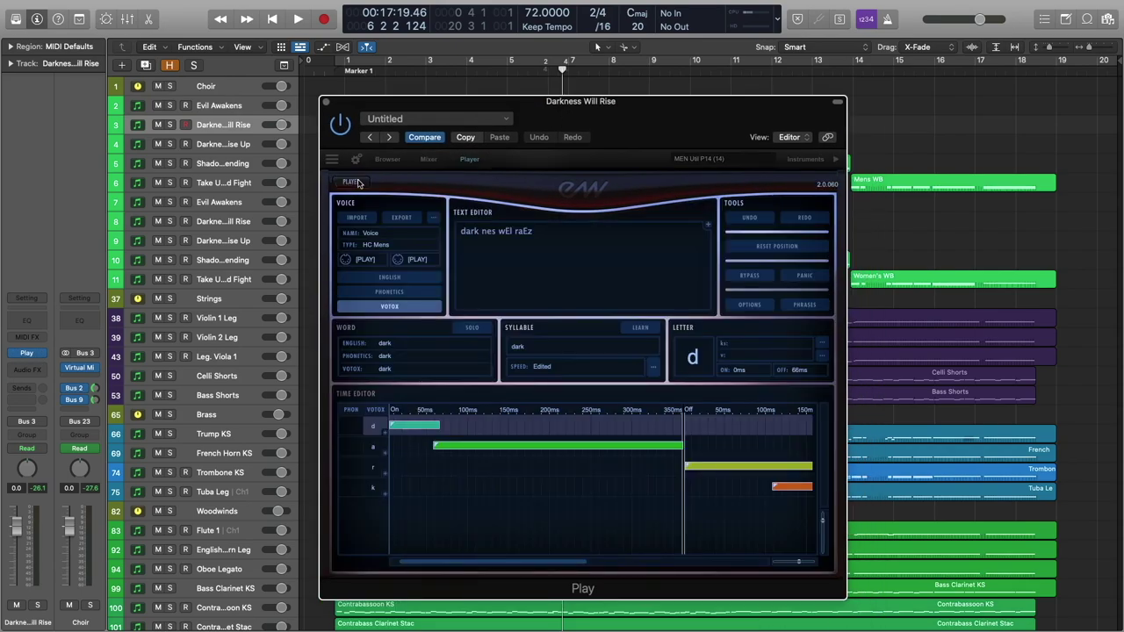
Examine the syllable timing of "nes" and "dark" in the men's lyrics, and close the choir instrument.
left_click(488, 232)
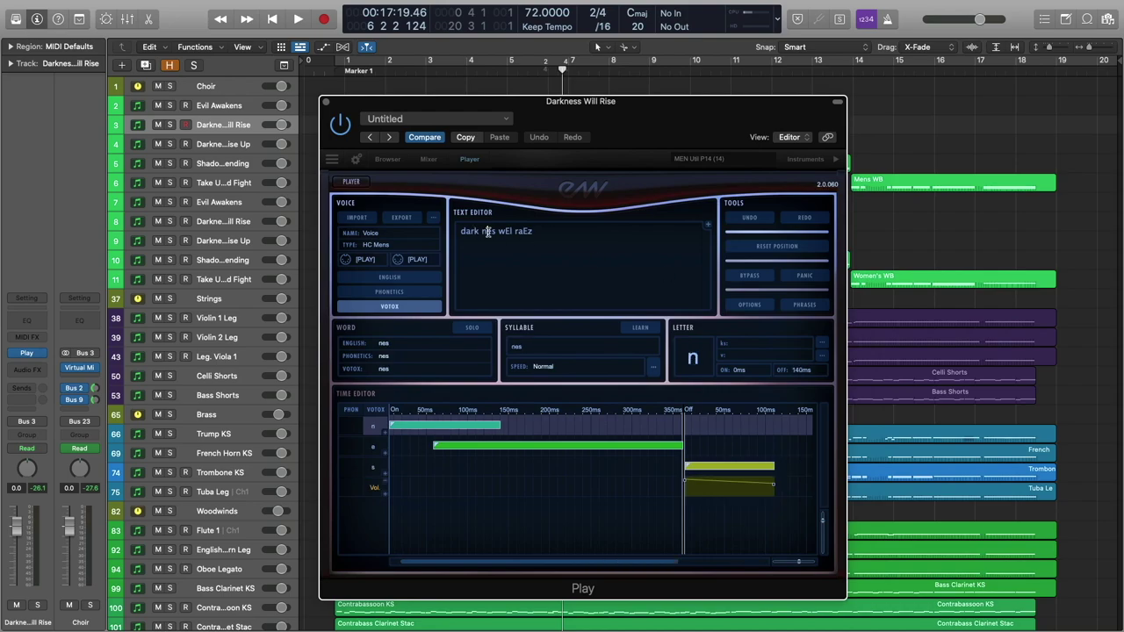
left_click(472, 232)
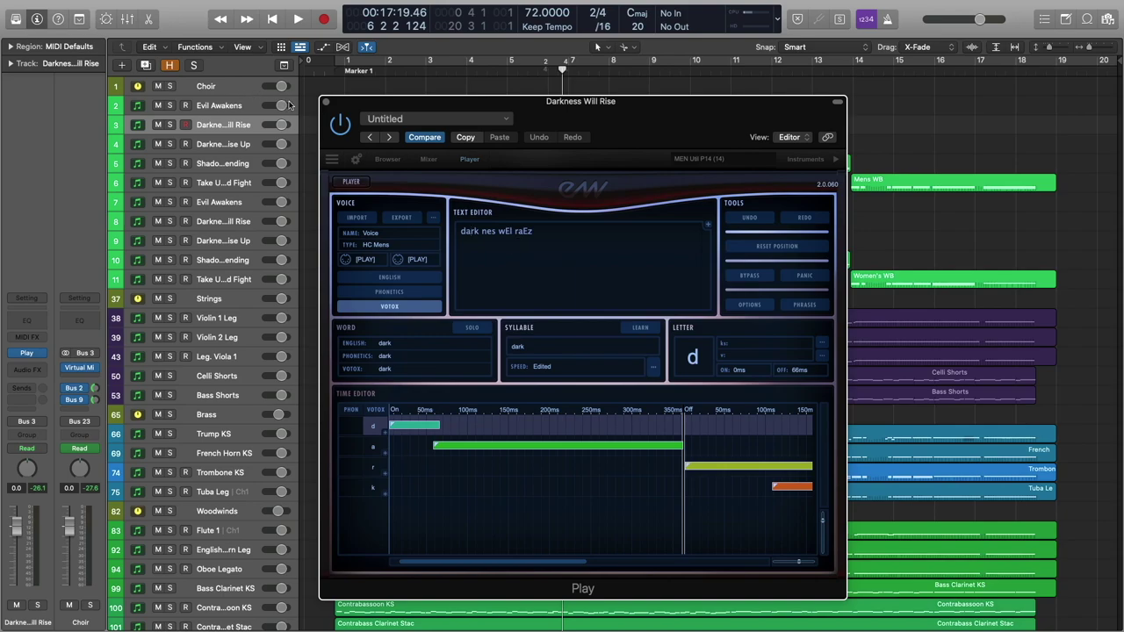
left_click(325, 103)
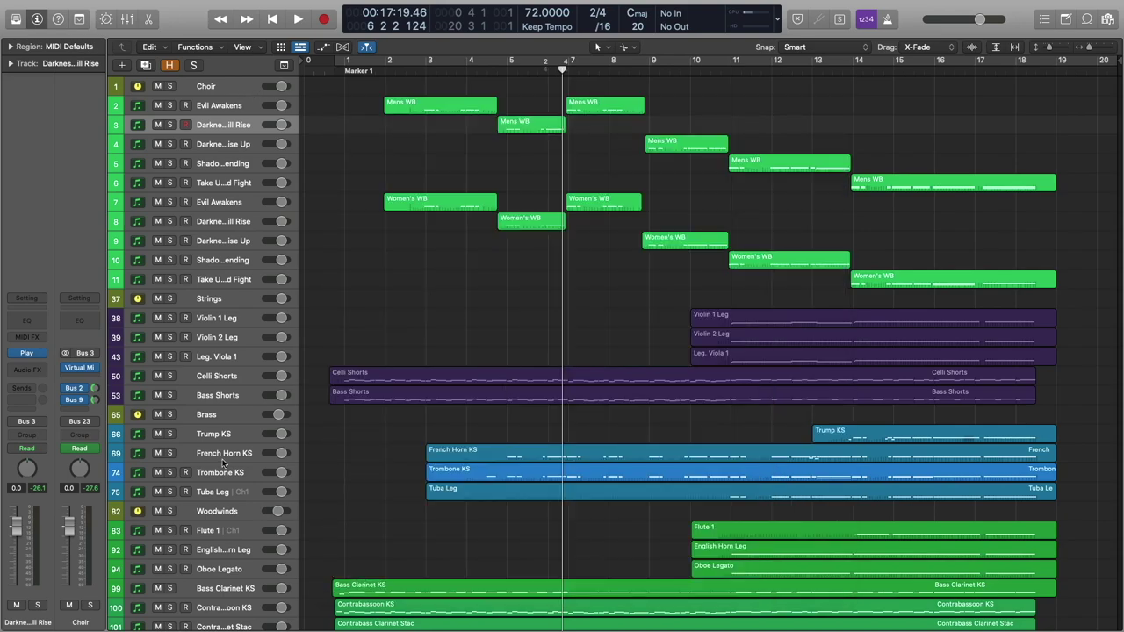
Select the French Horn KS and Trombone KS regions together.
left_click(444, 458)
scroll(443, 458, "down", 1)
key("super+Right")
left_click(547, 416)
left_click_drag(522, 406, 534, 450)
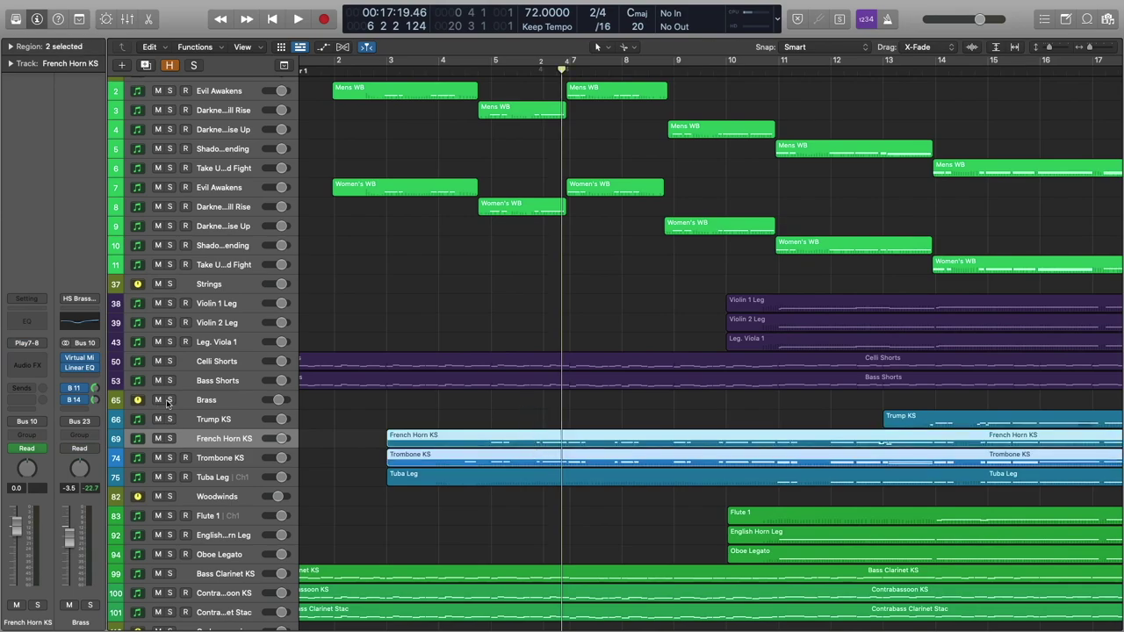
Solo the Brass stack and play from bar 4 to bar 6 with the selected horn and trombone notes shown in the Piano Roll.
left_click(170, 399)
key("space")
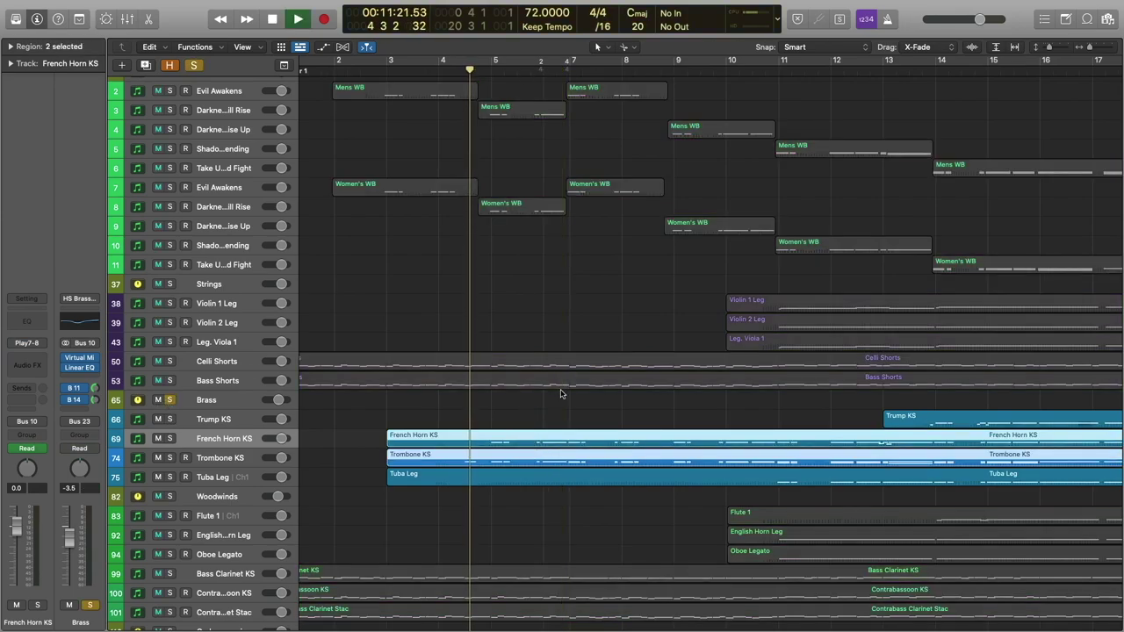
double_click(566, 441)
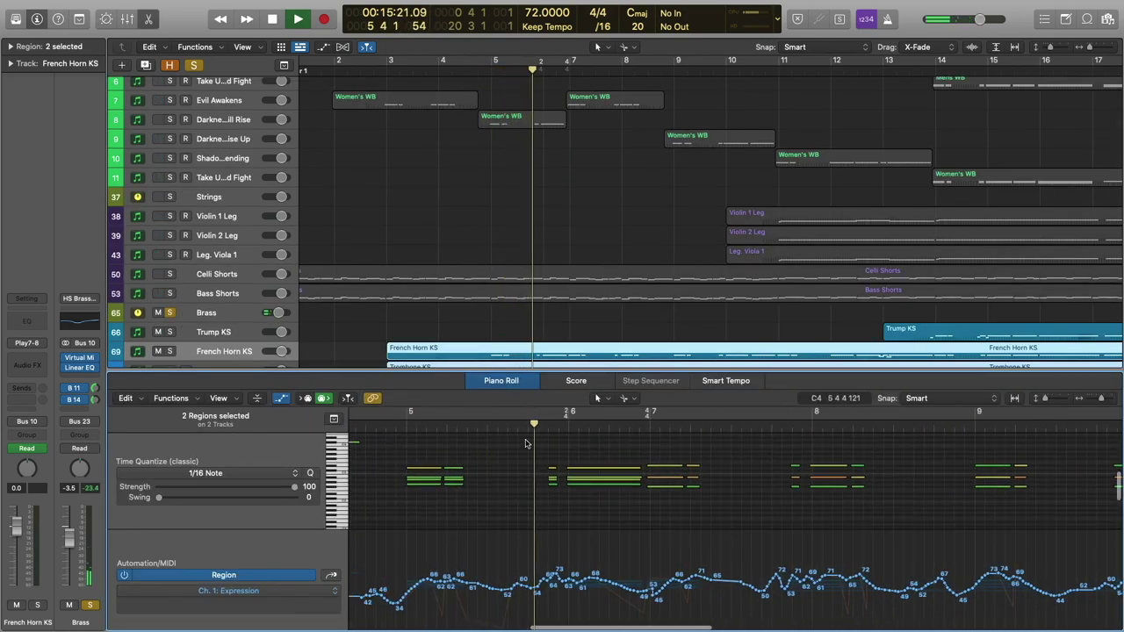
key("space")
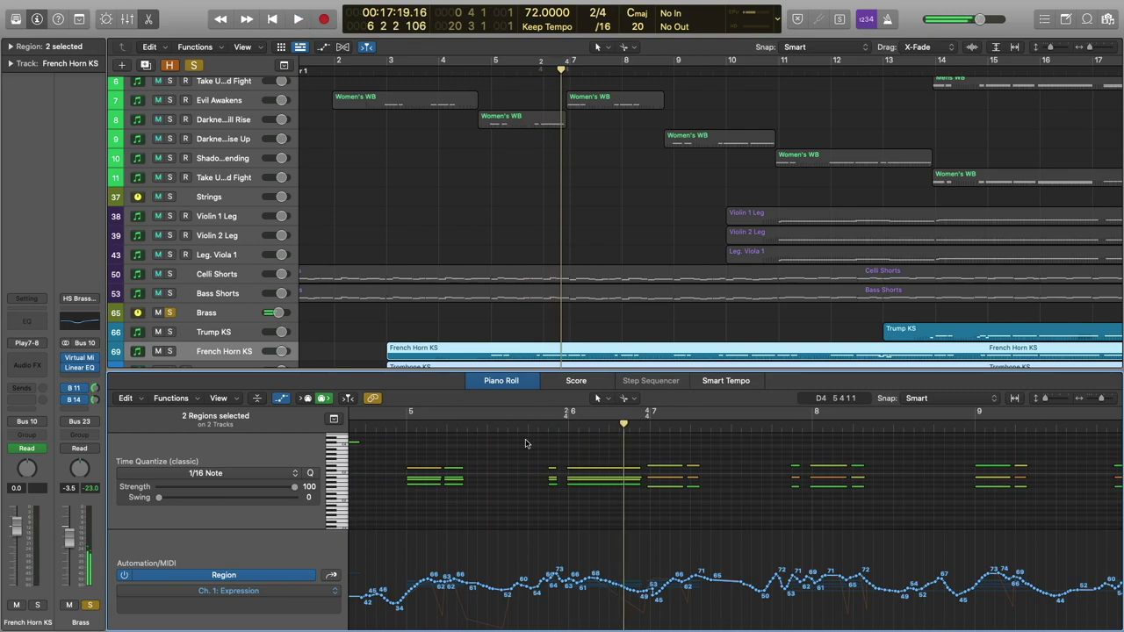
Show only the French Horn KS region in the Piano Roll and examine its notes and modulation curve around bars 5 to 9.
scroll(526, 443, "left", 2)
scroll(525, 443, "right", 1)
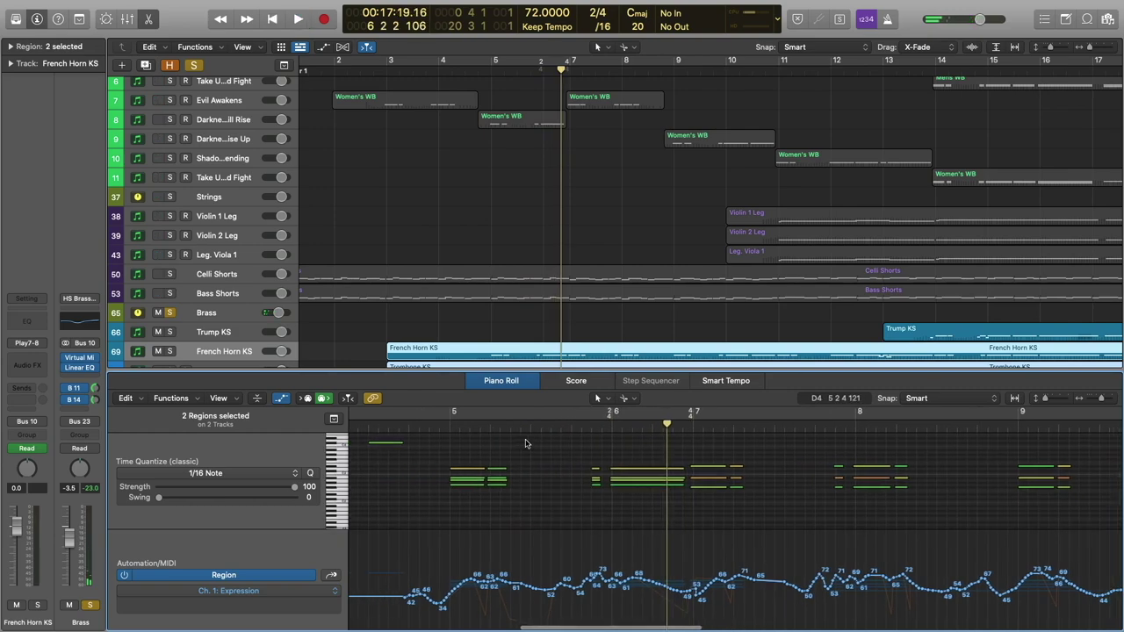
scroll(515, 280, "down", 2)
left_click(525, 326)
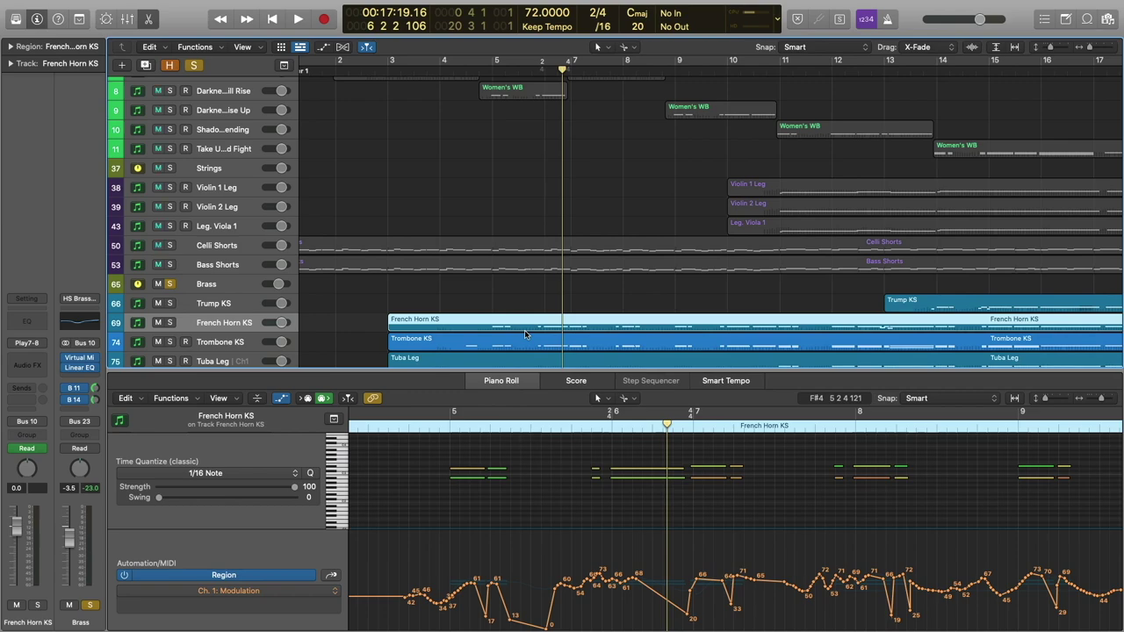
scroll(589, 490, "left", 3)
scroll(589, 490, "down", 2)
left_click(589, 490)
key("super+a")
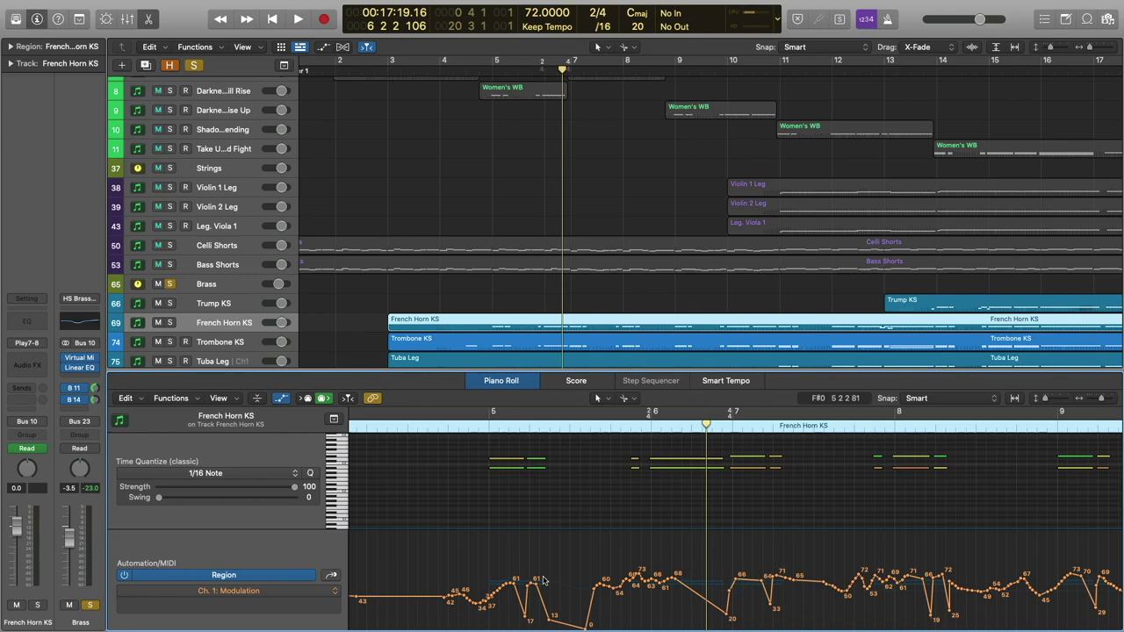
Play the soloed brass from just before bar 5 to bar 6 beat 2, and return the playhead to just before bar 5.
left_click(479, 428)
key("space")
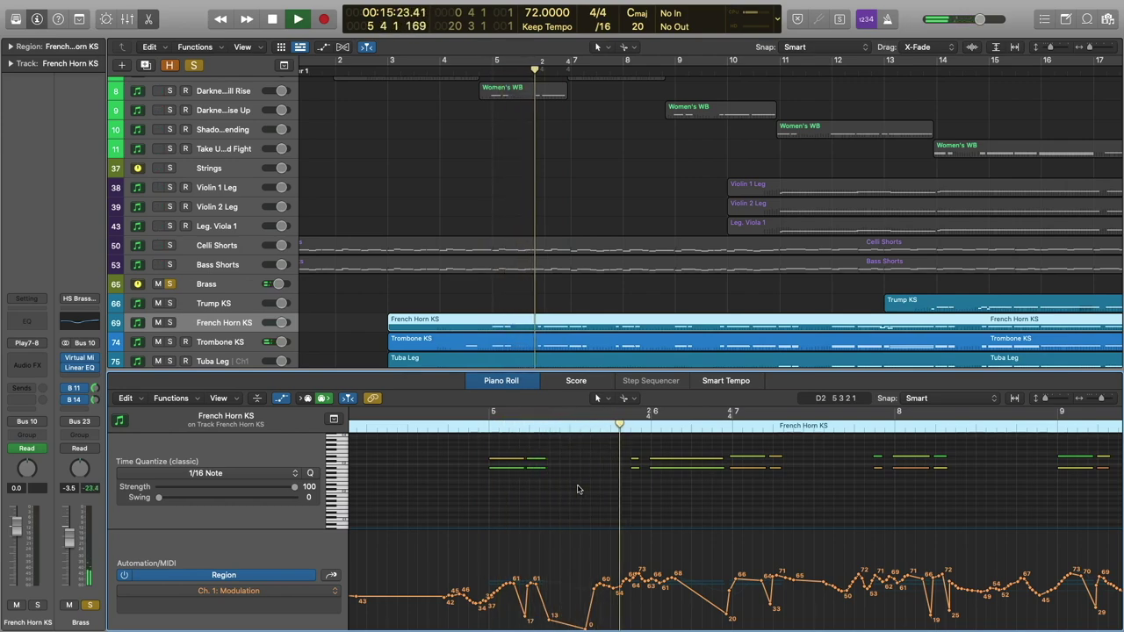
key("space")
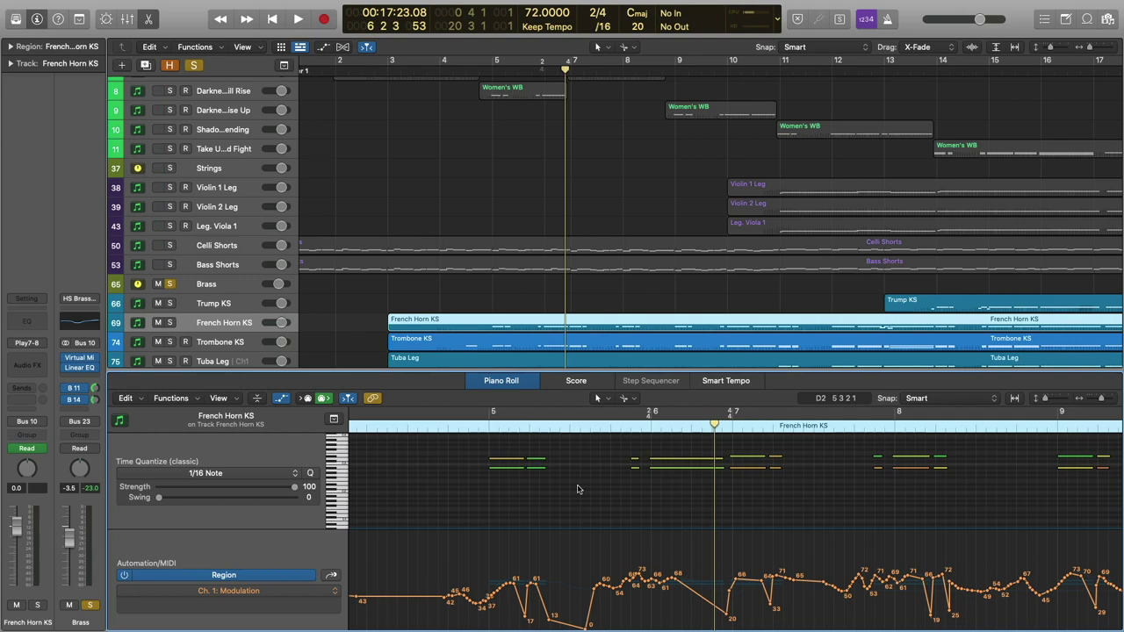
left_click(477, 425)
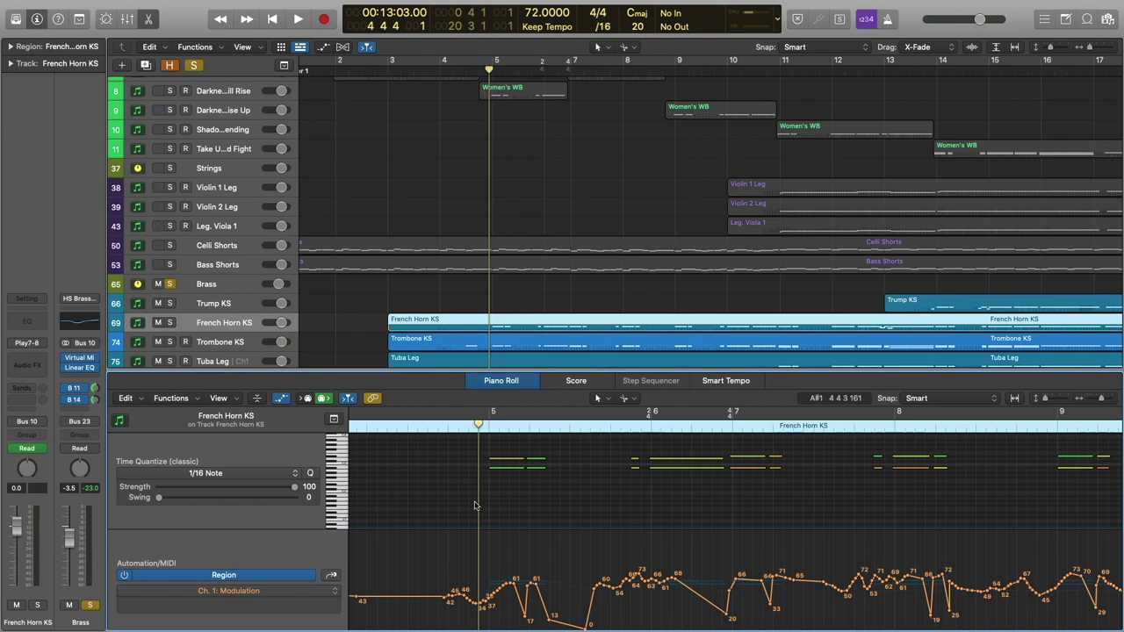
Show the horn and trombone regions together at full length in the Piano Roll, with the playhead at bar 4 beat 3.
left_click(538, 345, "shift")
scroll(544, 454, "up", 2)
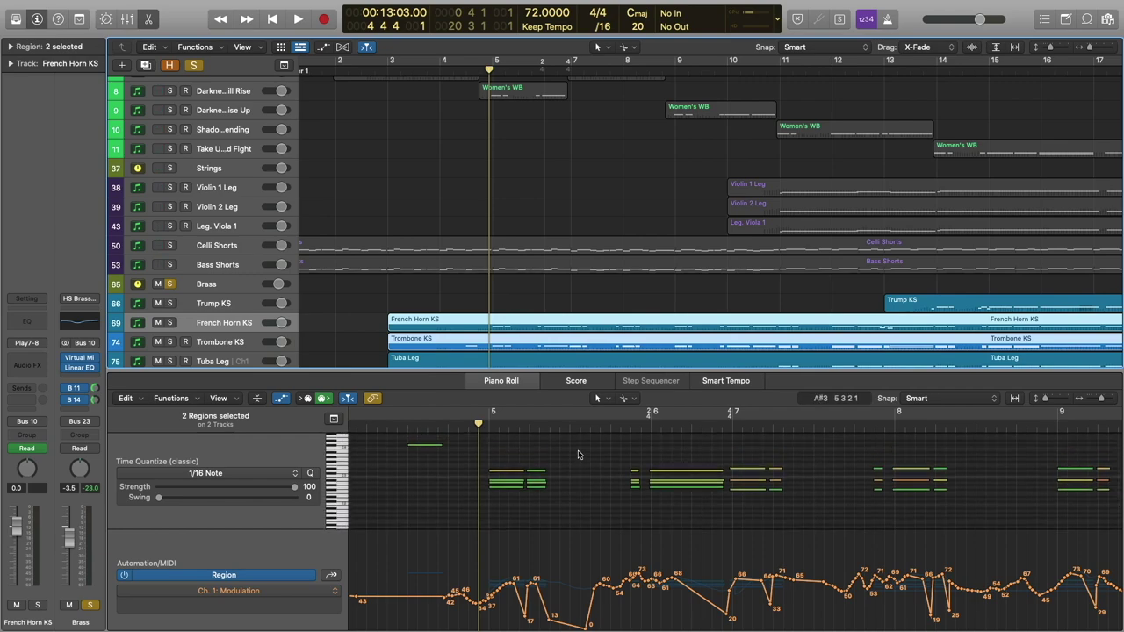
left_click(413, 425)
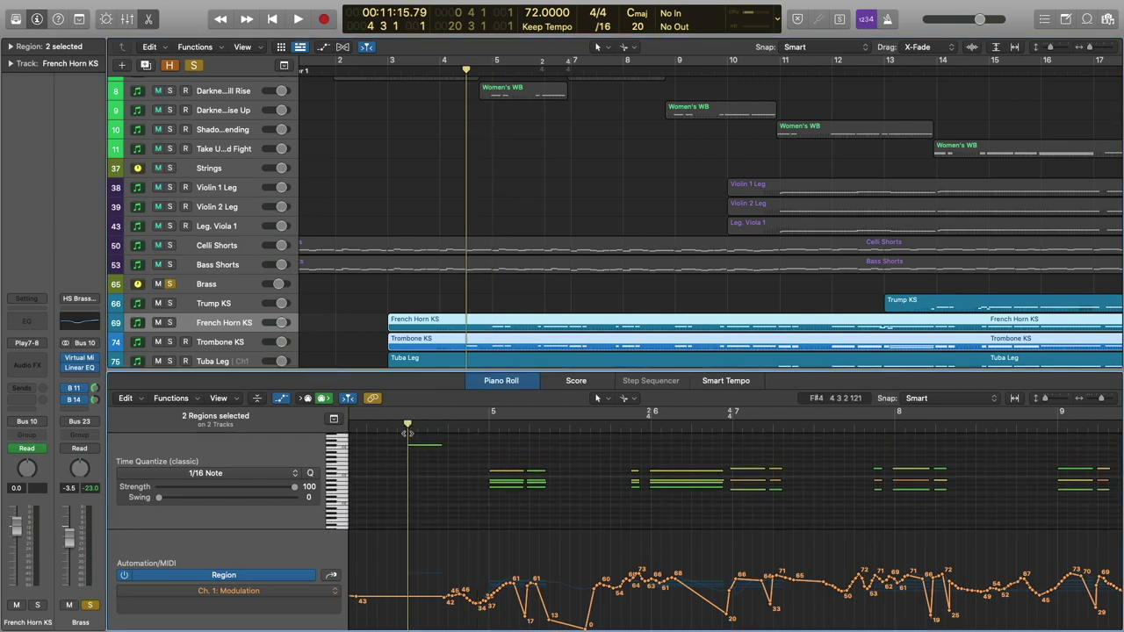
left_click(709, 456, "ctrl+alt")
left_click(709, 457, "ctrl+alt")
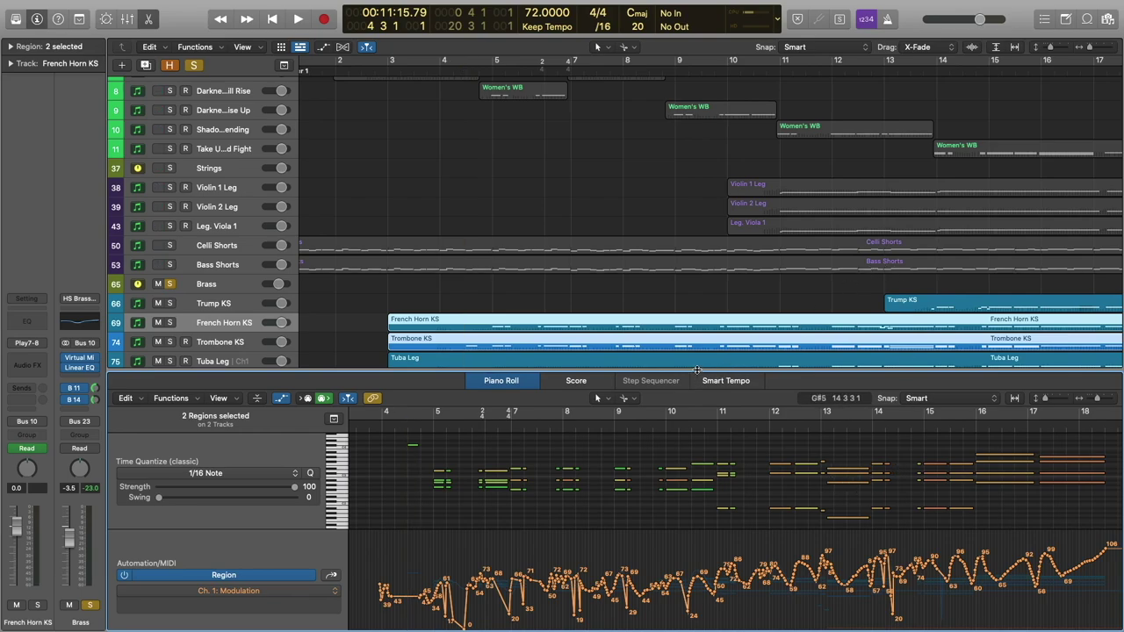
Hide the Piano Roll editor and deselect the horn and trombone regions.
left_click_drag(698, 374, 615, 504)
scroll(496, 323, "up", 1)
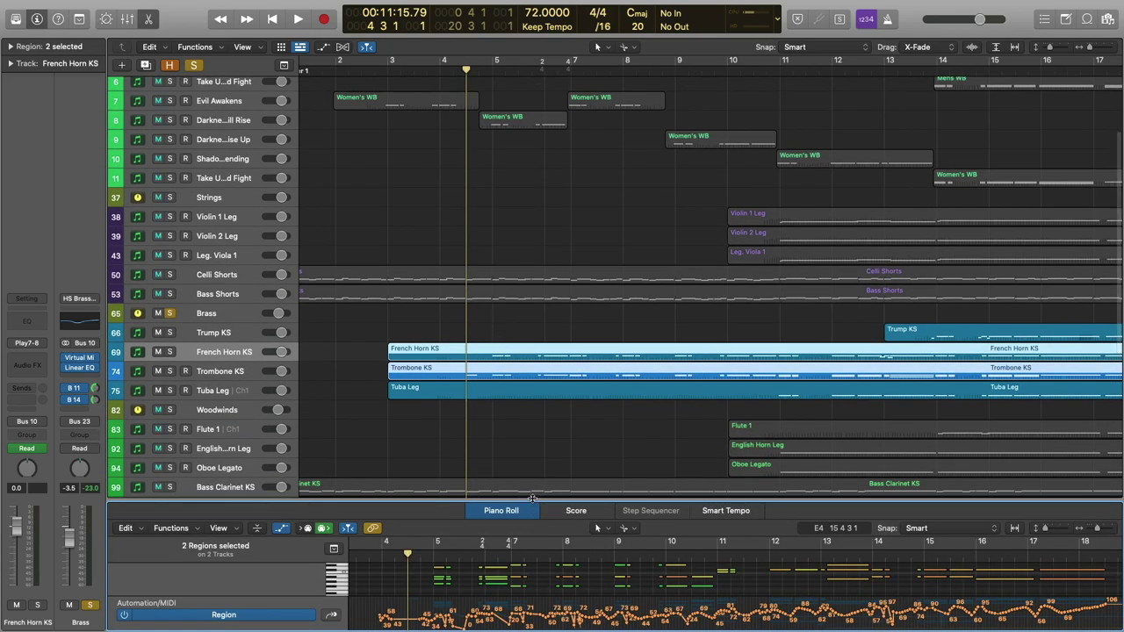
left_click_drag(534, 511, 536, 628)
scroll(381, 231, "up", 2)
left_click(381, 231)
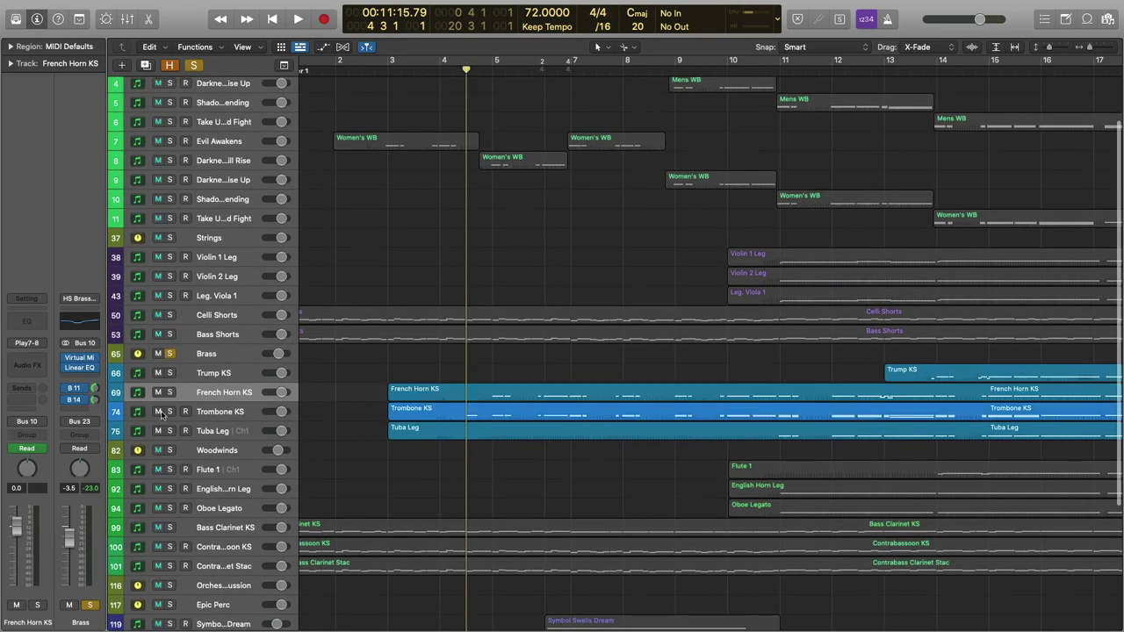
Turn off the Brass solo and play the full arrangement from bar 4 beat 3 to bar 8 beat 3.
left_click(172, 354)
scroll(506, 289, "up", 3)
key("space")
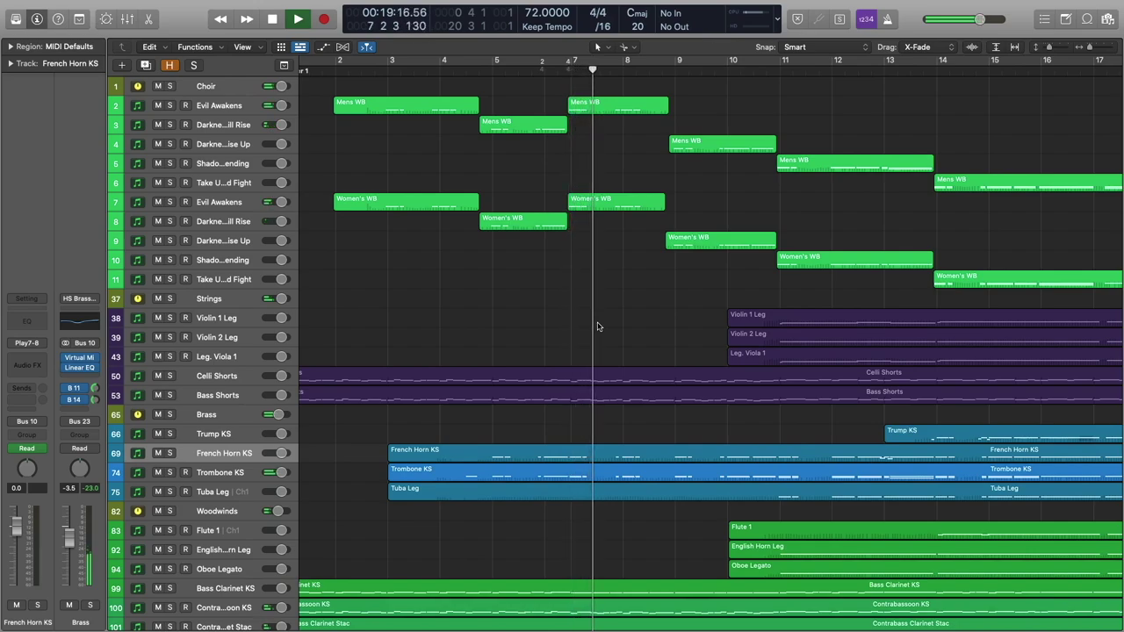
scroll(597, 326, "right", 1)
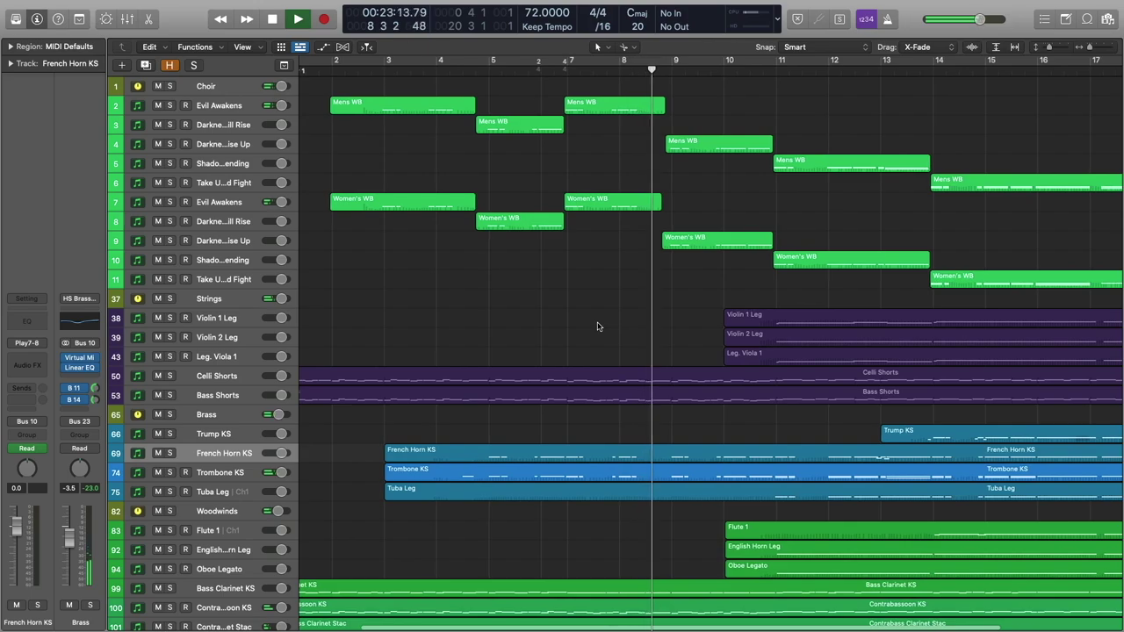
key("space")
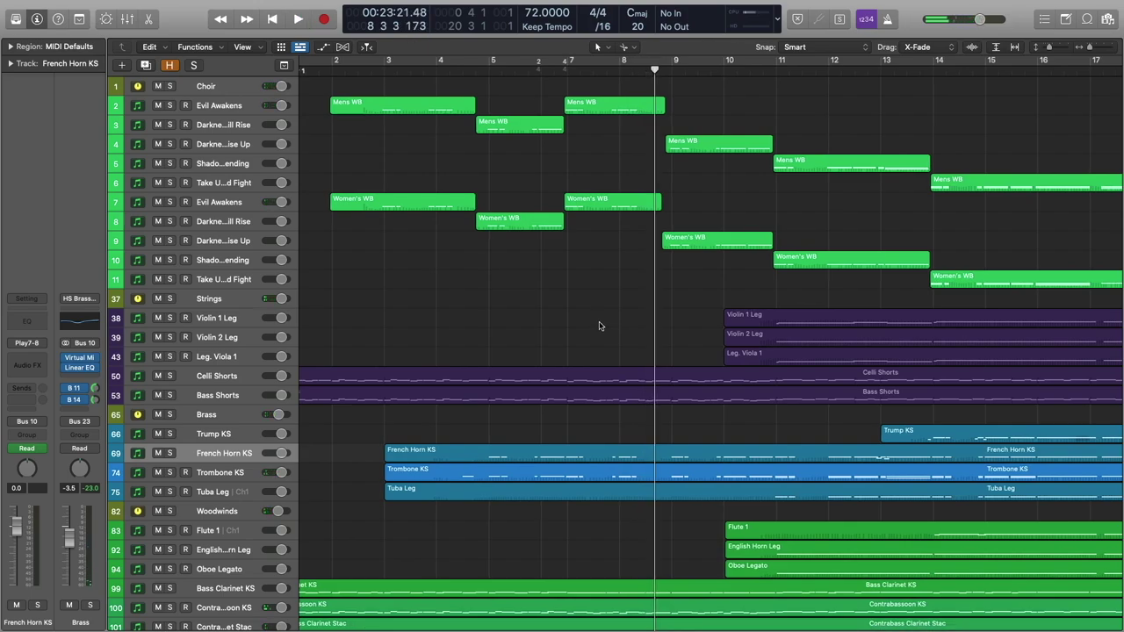
Show the Timpani KS region's notes in an enlarged Piano Roll.
scroll(599, 326, "down", 5)
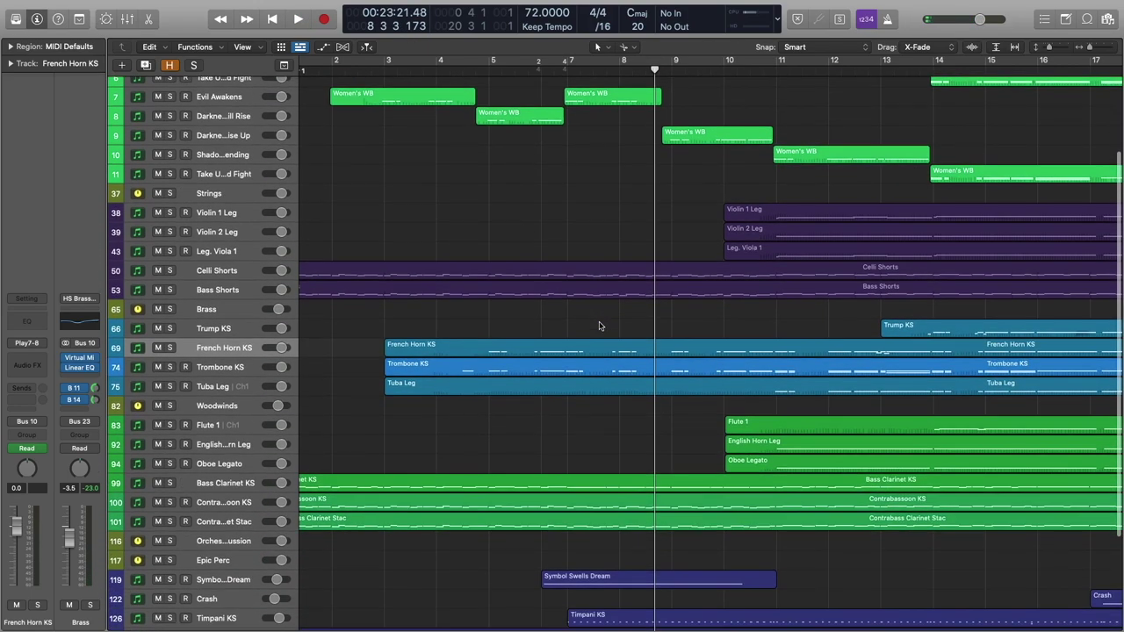
scroll(599, 325, "down", 4)
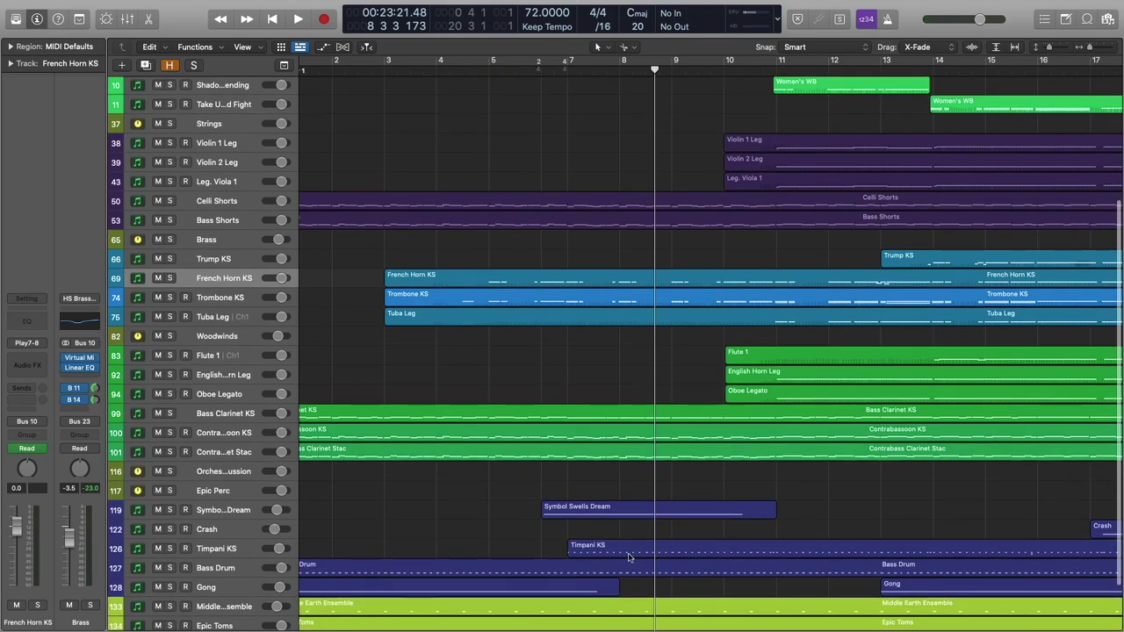
left_click(629, 557)
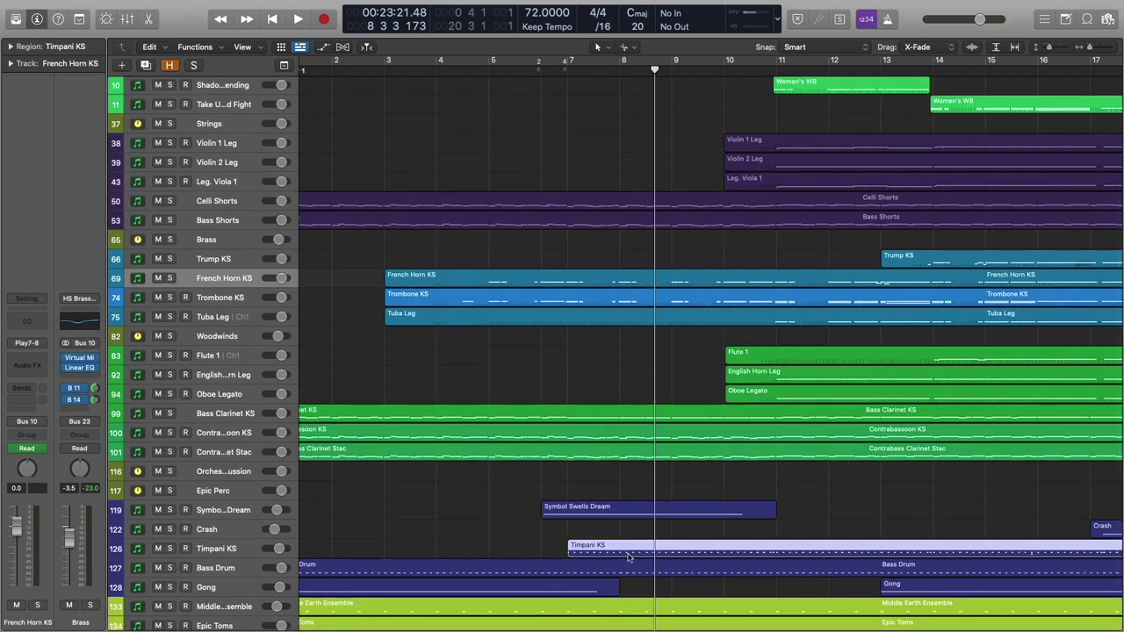
double_click(629, 556)
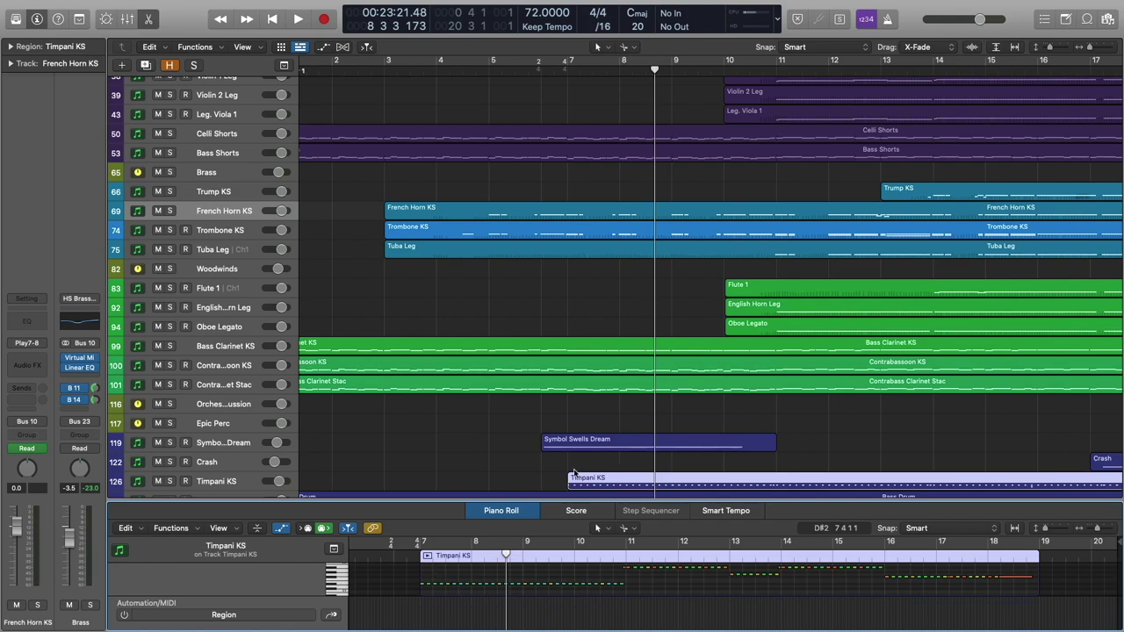
left_click_drag(565, 501, 569, 382)
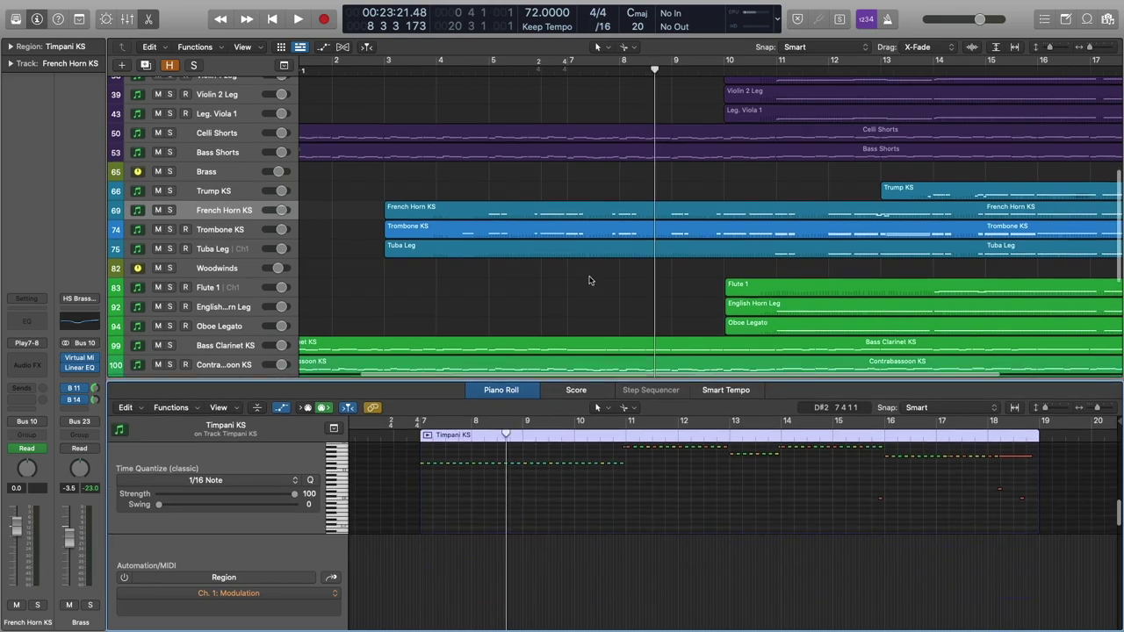
Solo the orchestral percussion and Epic Perc stacks, deselect the timpani region, and place the playhead at bar 5.
scroll(584, 286, "down", 5)
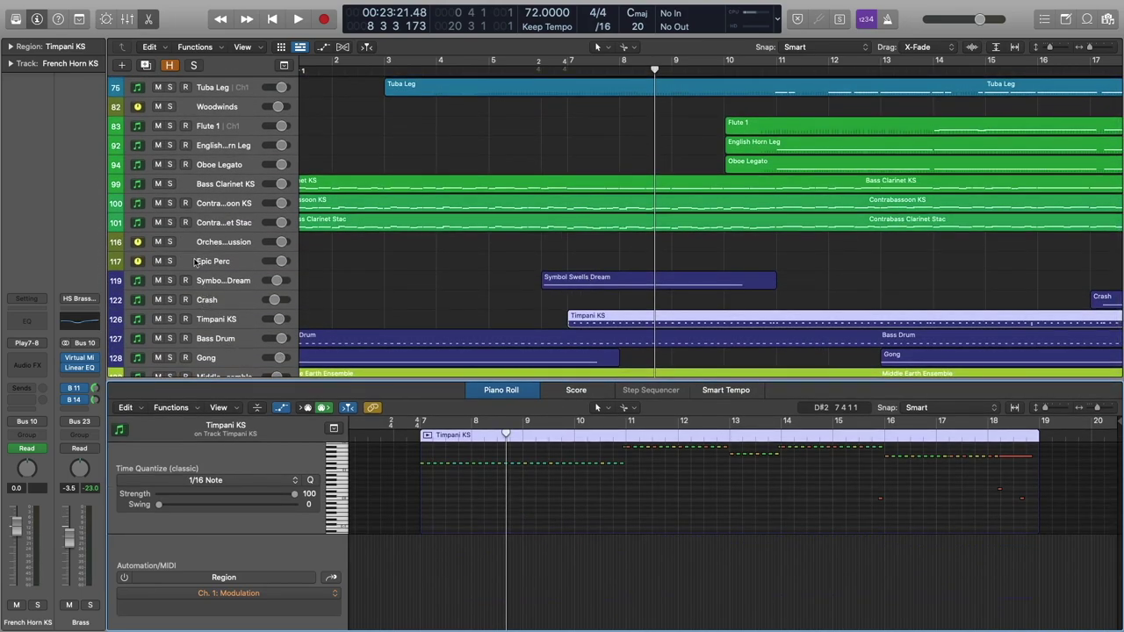
left_click(170, 261)
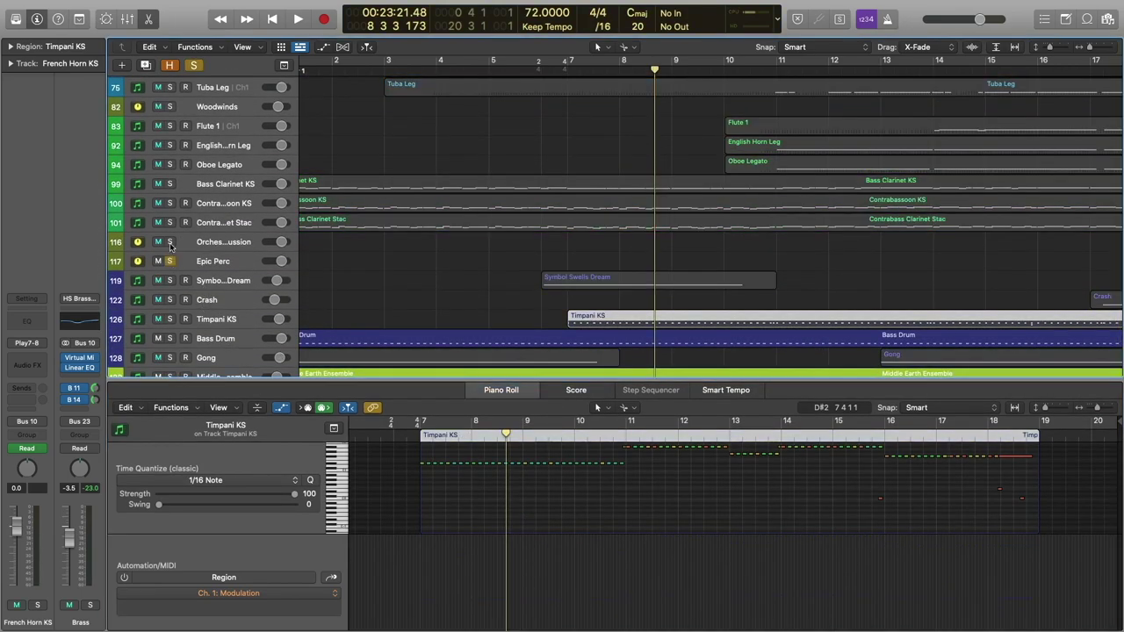
left_click(171, 243)
left_click(445, 296)
left_click(501, 67)
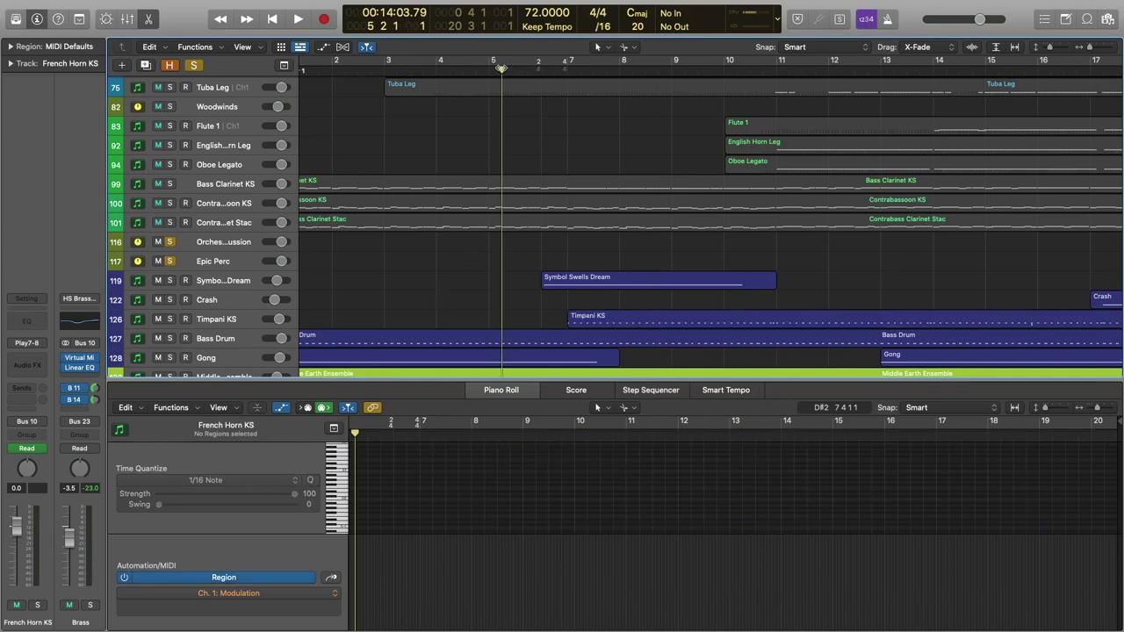
key("comma")
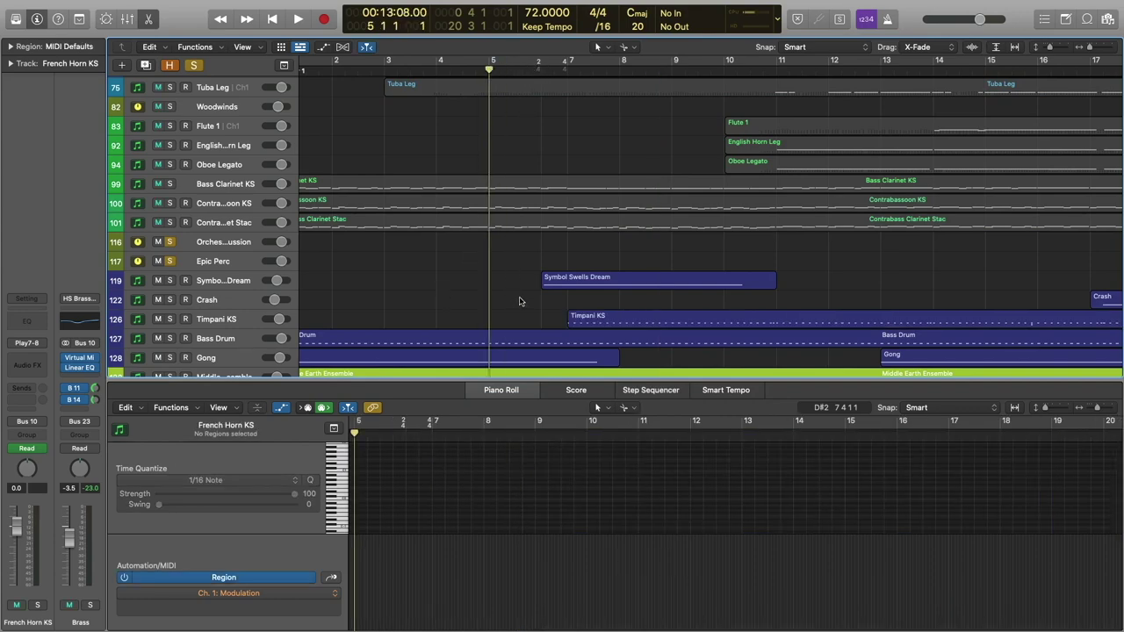
Play the soloed percussion from bar 5 to bar 8 while showing the Timpani KS region's notes and velocities in the Piano Roll.
key("space")
left_click(660, 322)
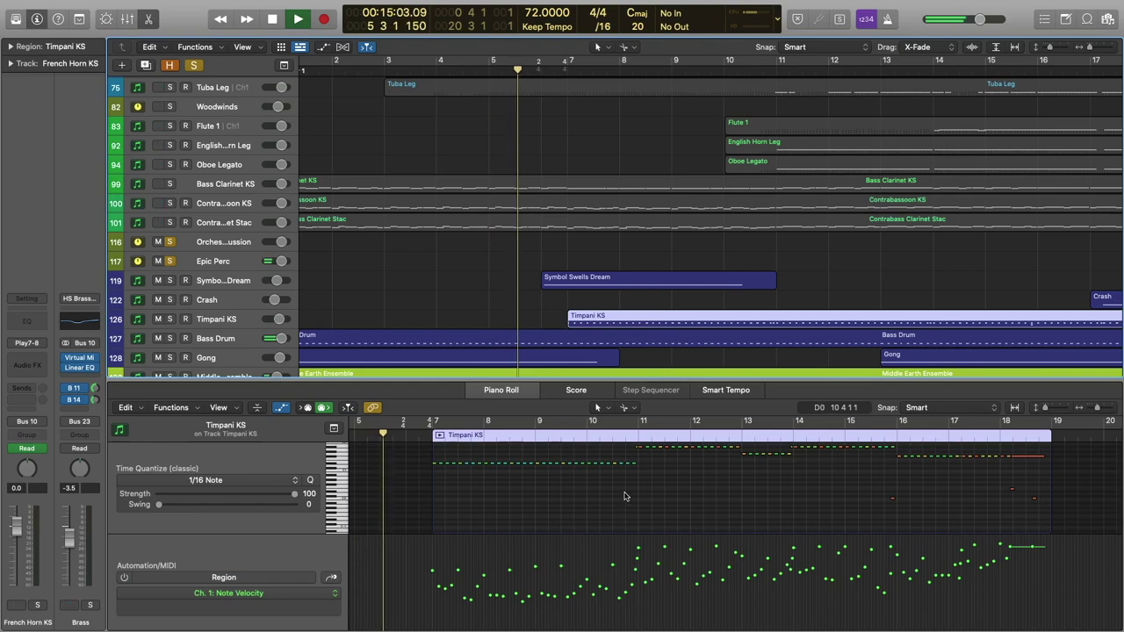
scroll(624, 496, "up", 3)
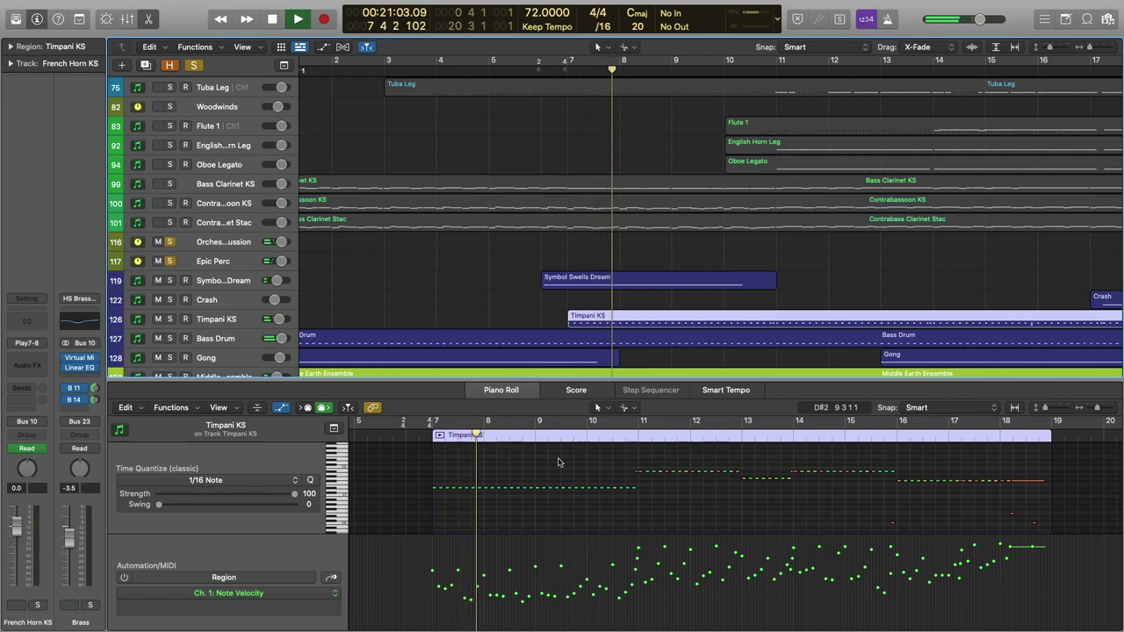
key("space")
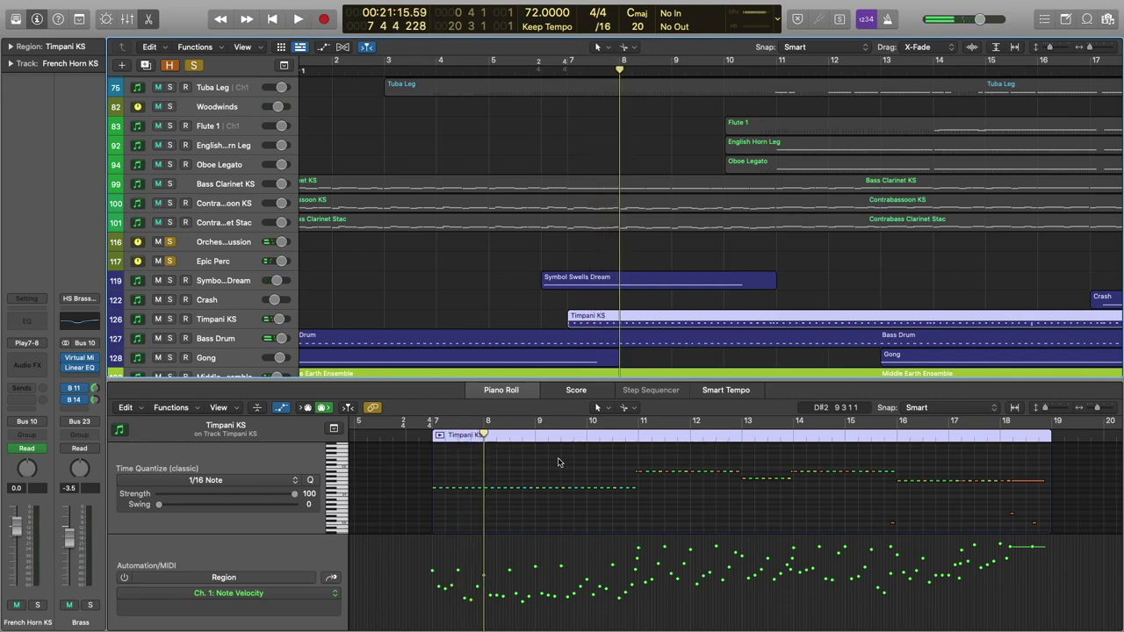
Turn off the solos on the orchestral percussion and Epic Perc stacks and hide the Piano Roll editor.
scroll(606, 322, "down", 2)
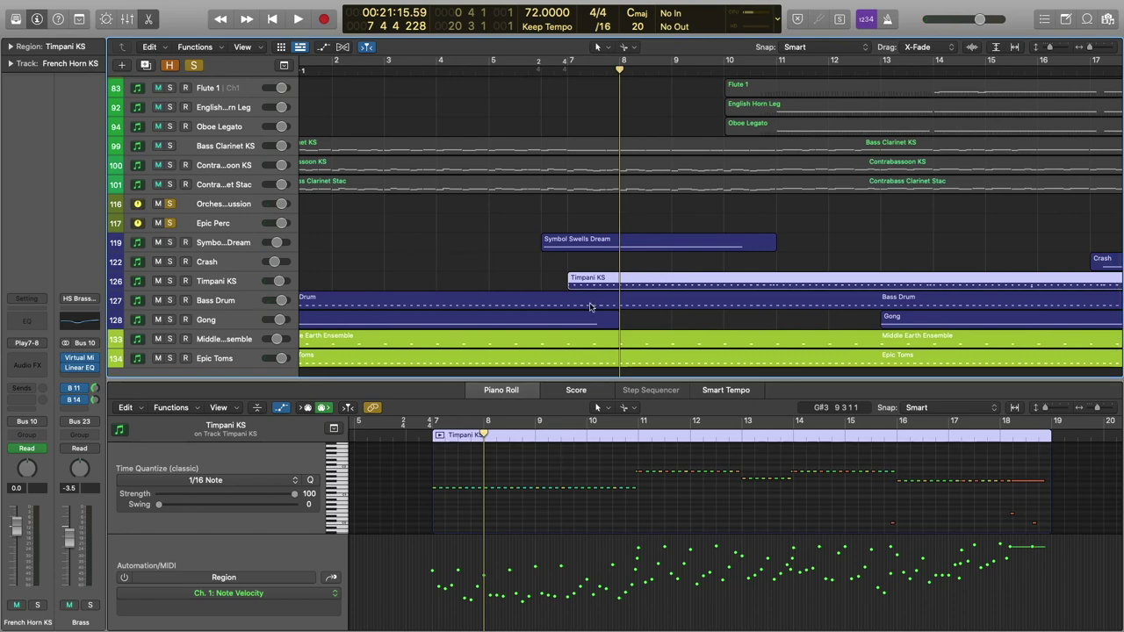
scroll(488, 250, "up", 1)
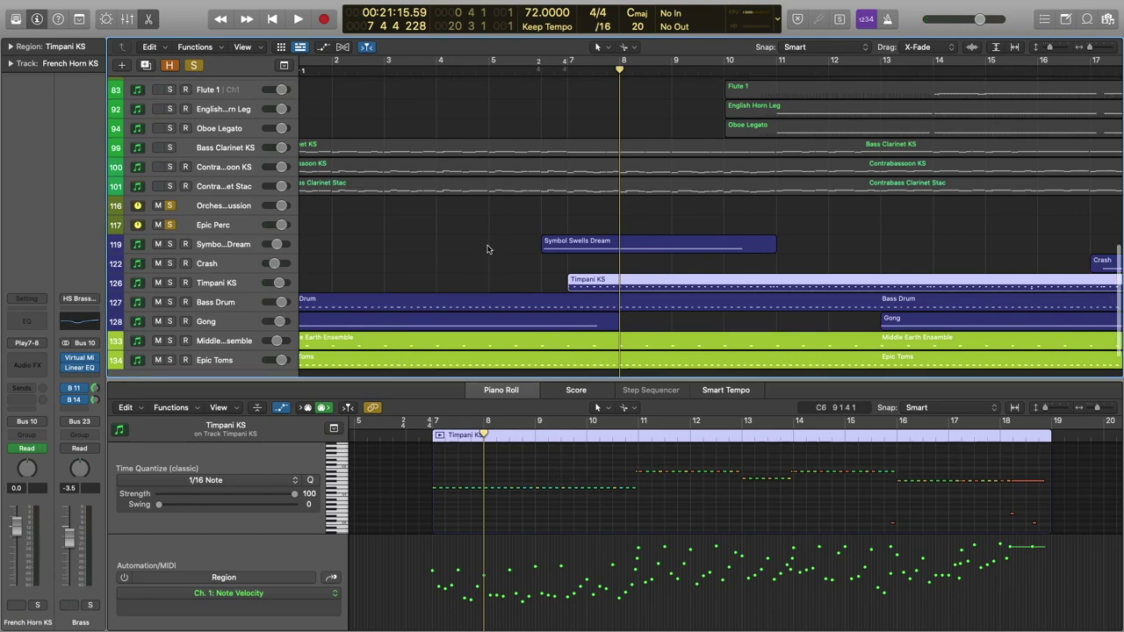
left_click(171, 208)
left_click(171, 226)
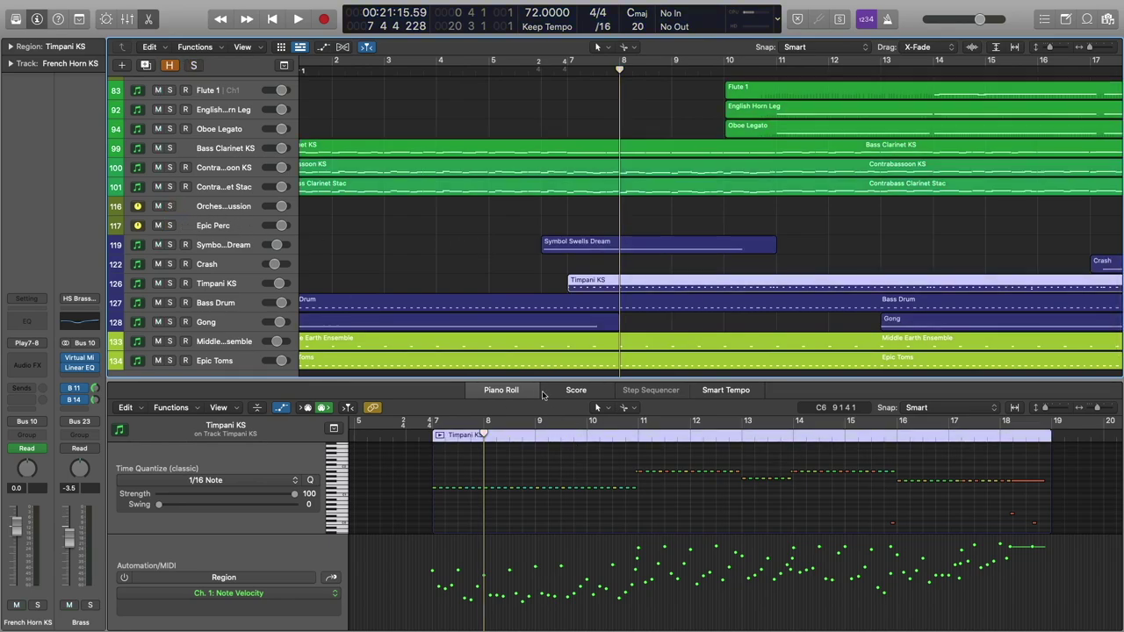
key("e")
Deselect the timpani region and play the full arrangement from just before bar 7 to bar 10 beat 4.
scroll(585, 343, "up", 5)
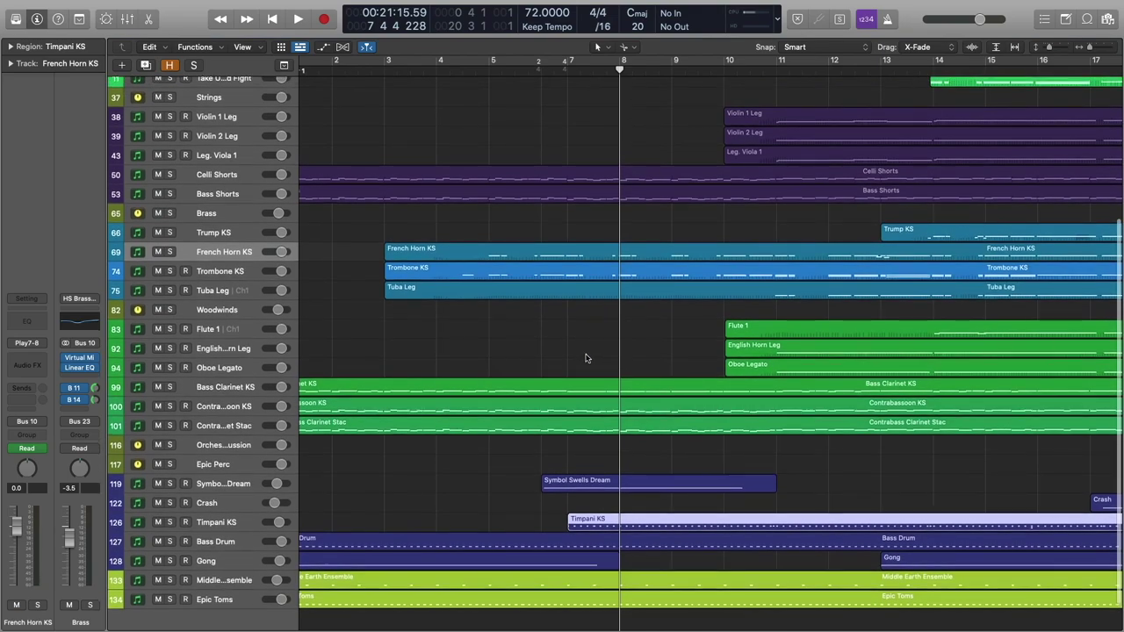
scroll(585, 332, "down", 2)
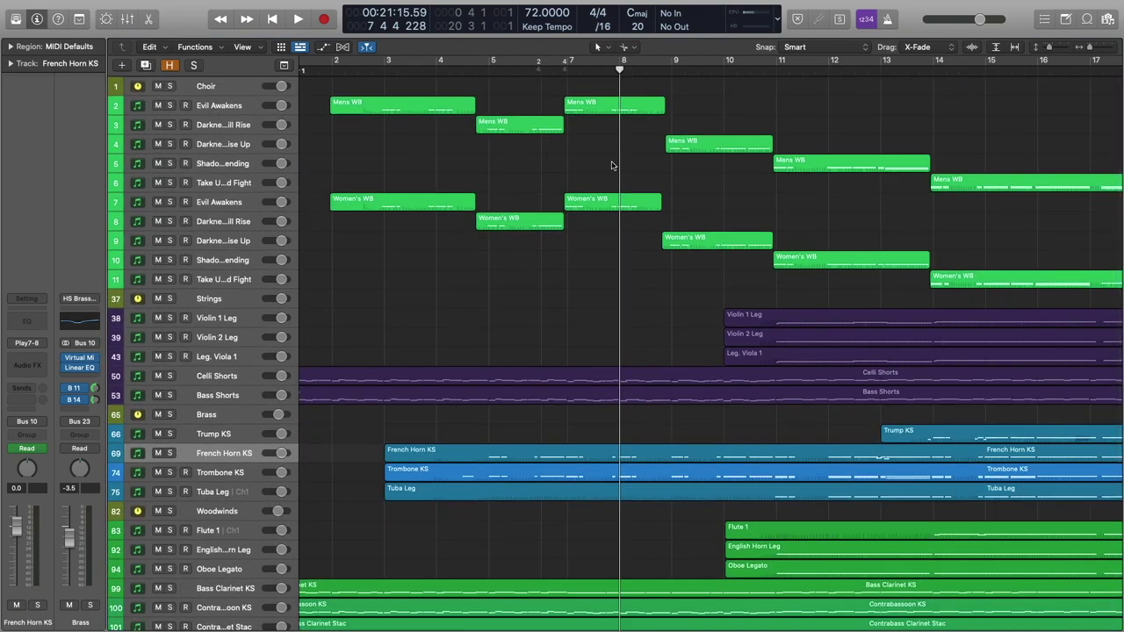
scroll(608, 166, "right", 1)
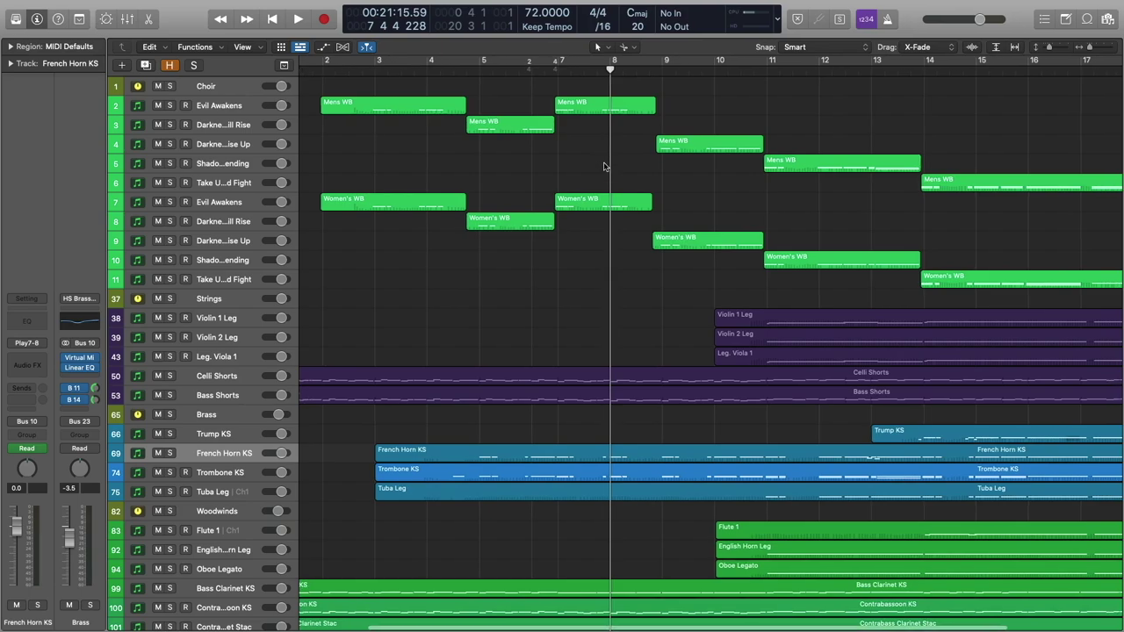
left_click(547, 67)
scroll(614, 176, "right", 5)
key("space")
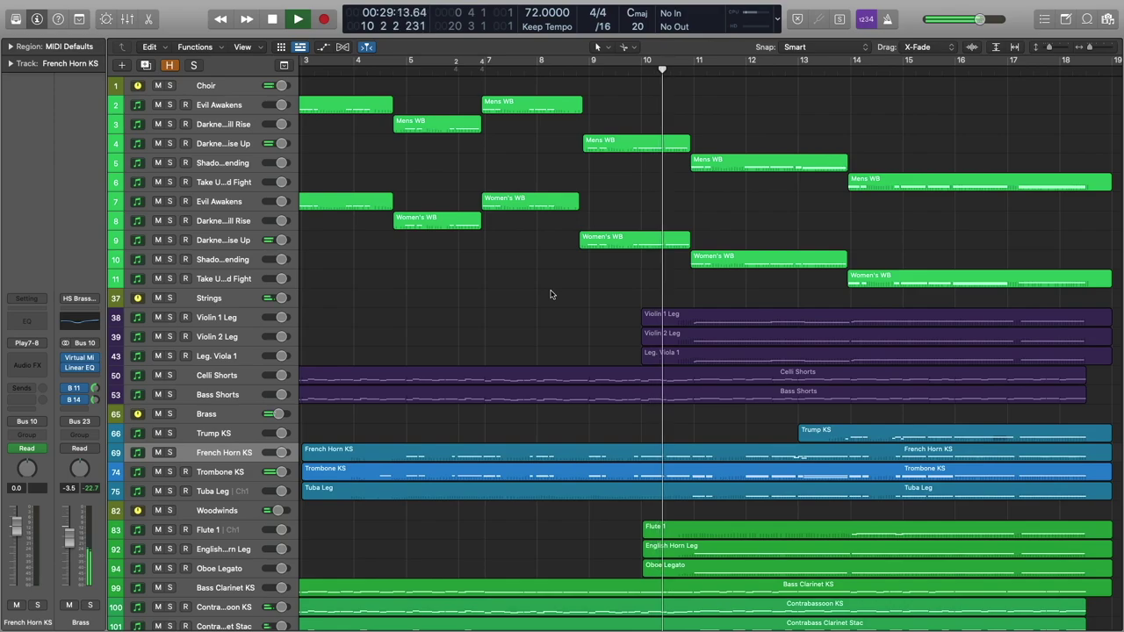
key("space")
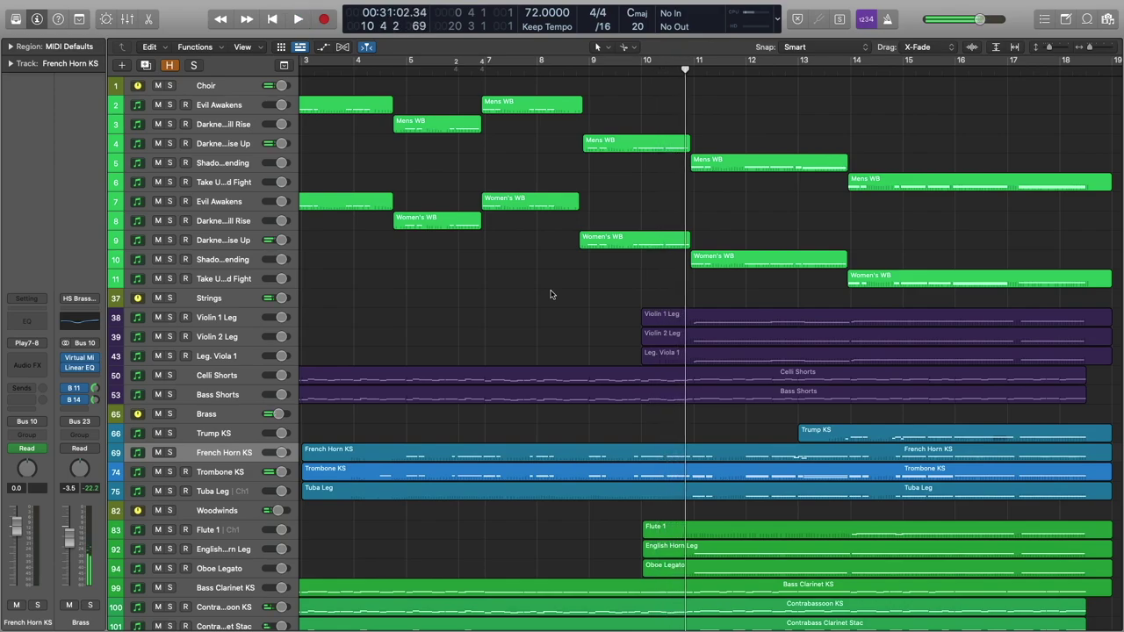
Open the men's Darkness Will Rise Up choir instrument, examine the syllable "uP" in WordBuilder, and close the plug-in window.
scroll(554, 294, "down", 5)
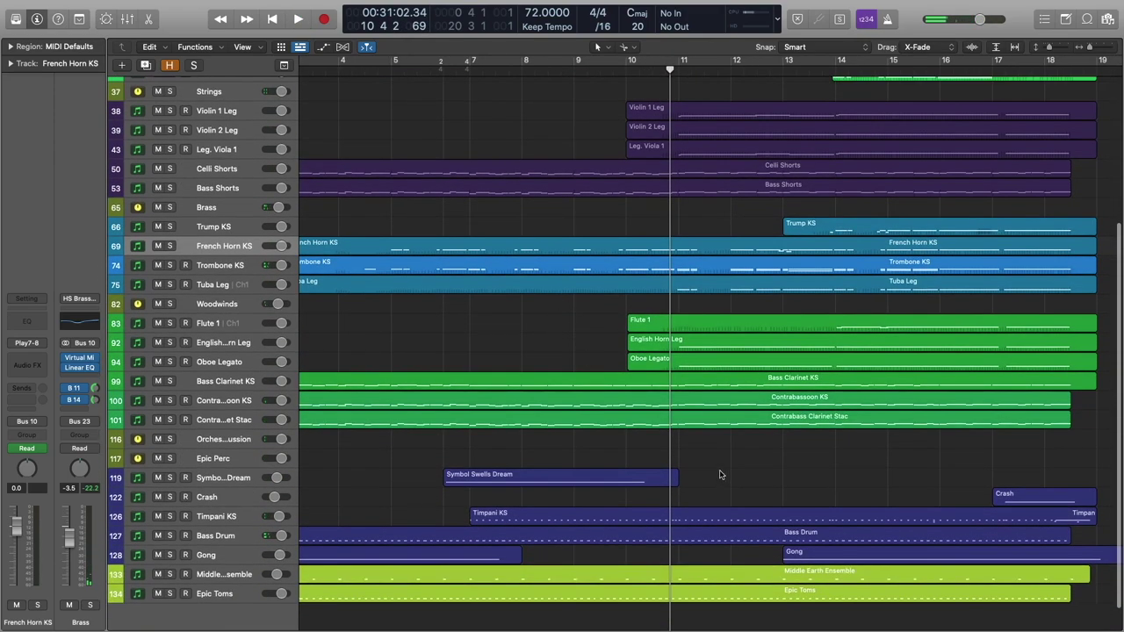
scroll(615, 276, "up", 5)
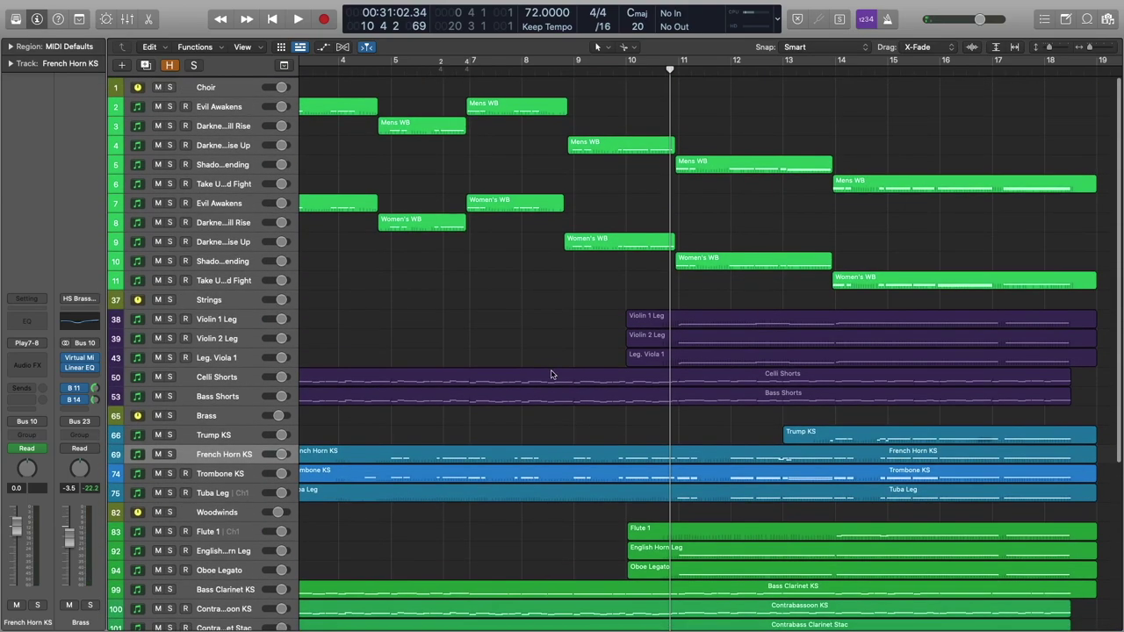
scroll(534, 312, "down", 2)
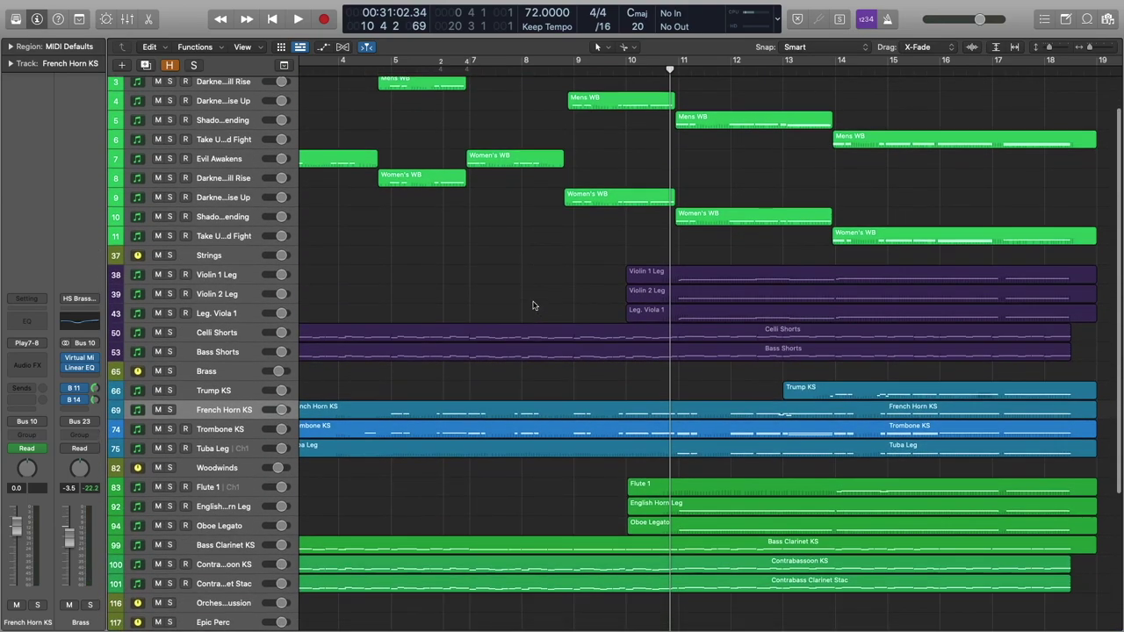
scroll(554, 422, "down", 4)
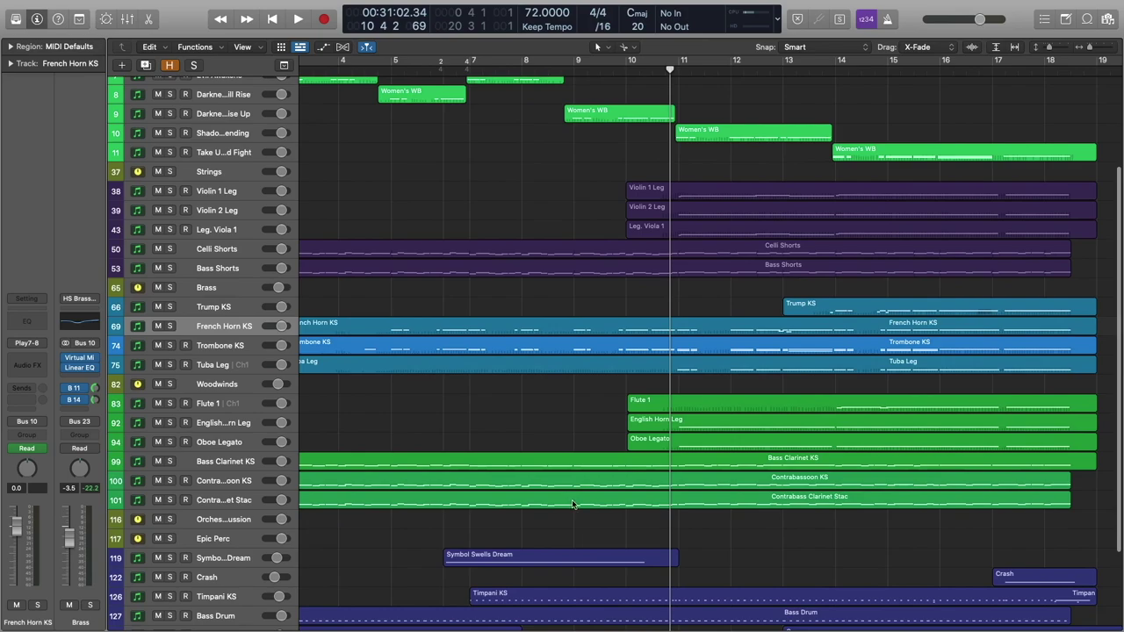
scroll(588, 377, "up", 4)
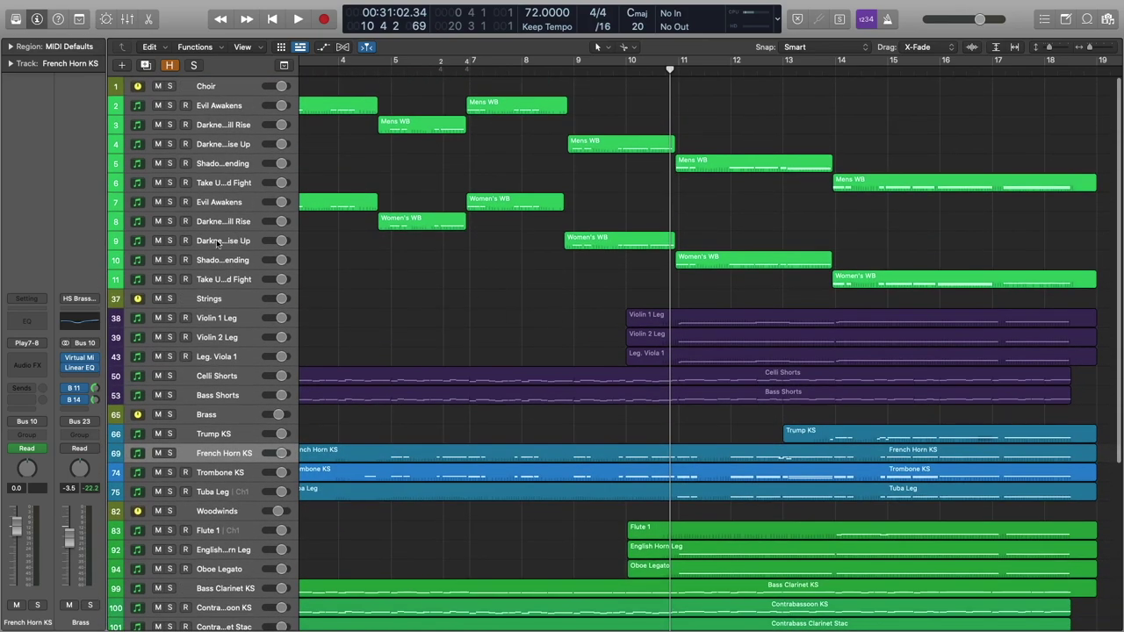
left_click(238, 146)
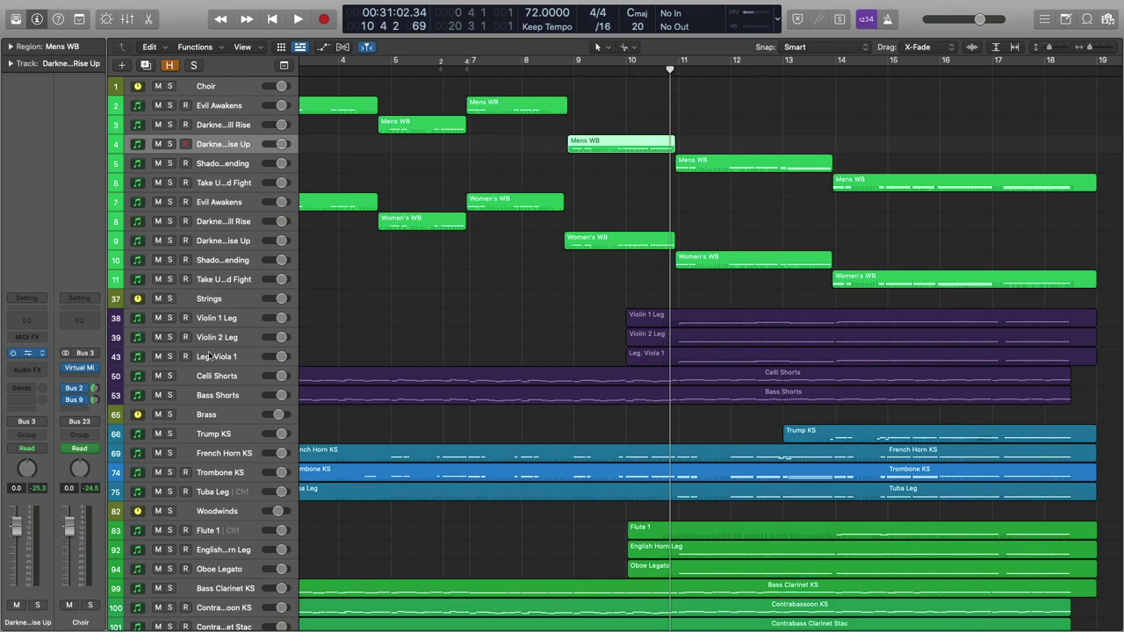
left_click(26, 353)
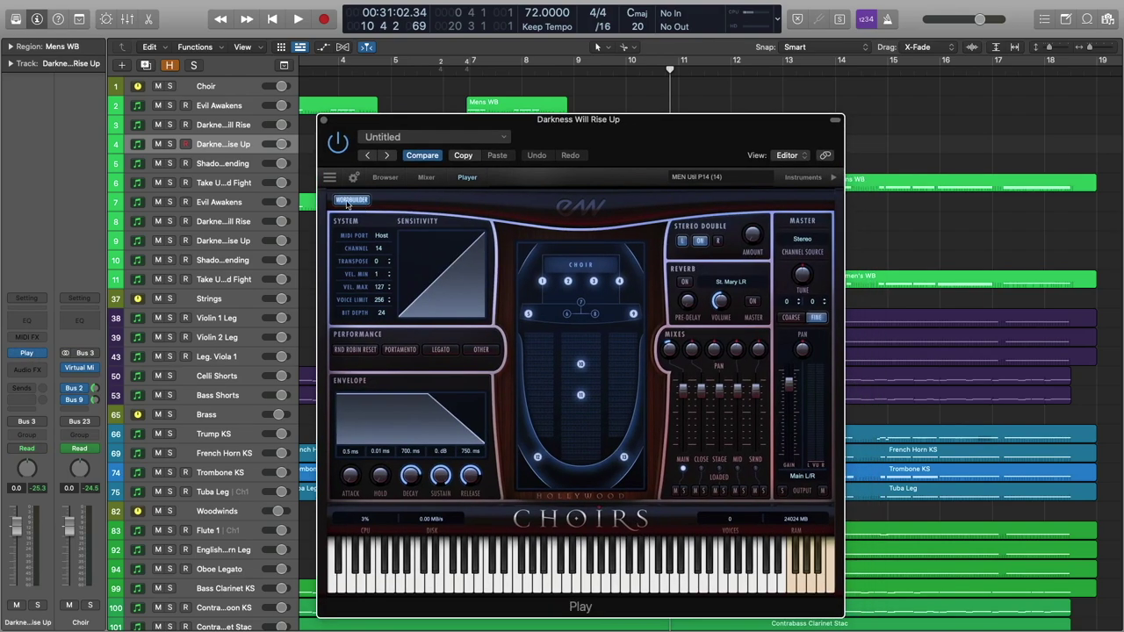
left_click(348, 202)
left_click(539, 252)
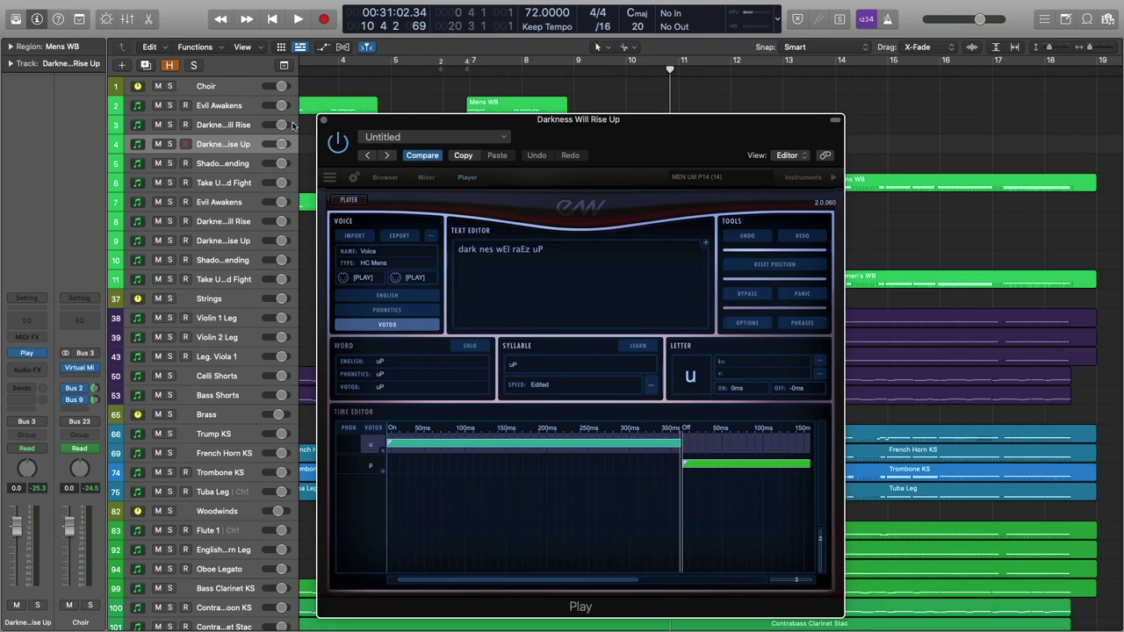
left_click(324, 122)
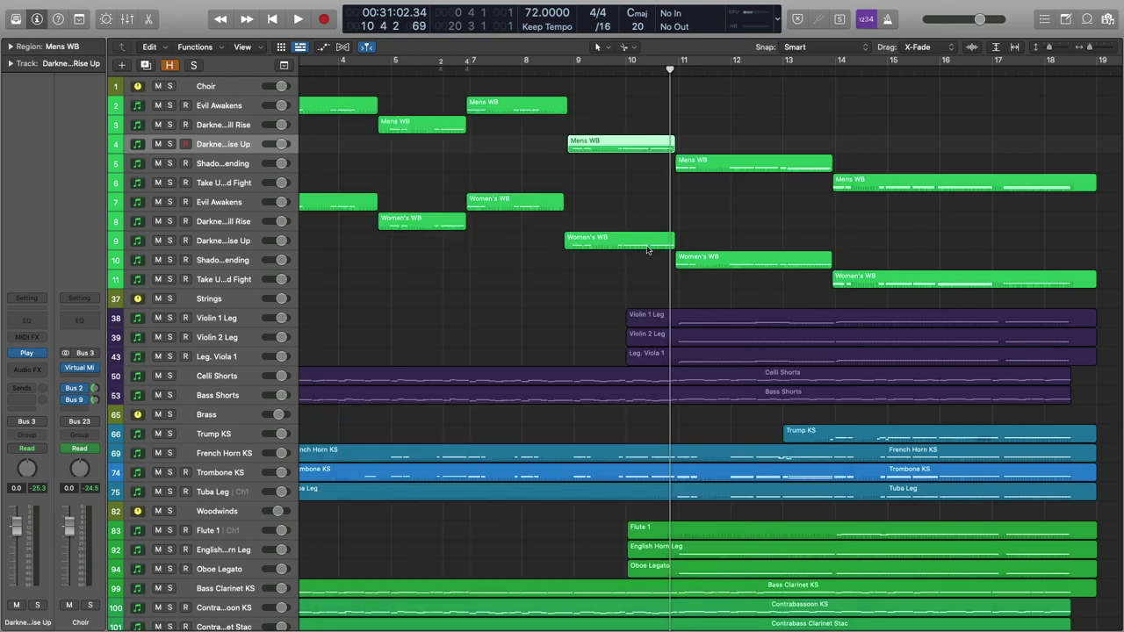
Deselect the men's choir region and play the full arrangement from bar 9 beat 4 to bar 13 beat 4.
left_click(704, 208)
scroll(704, 208, "right", 3)
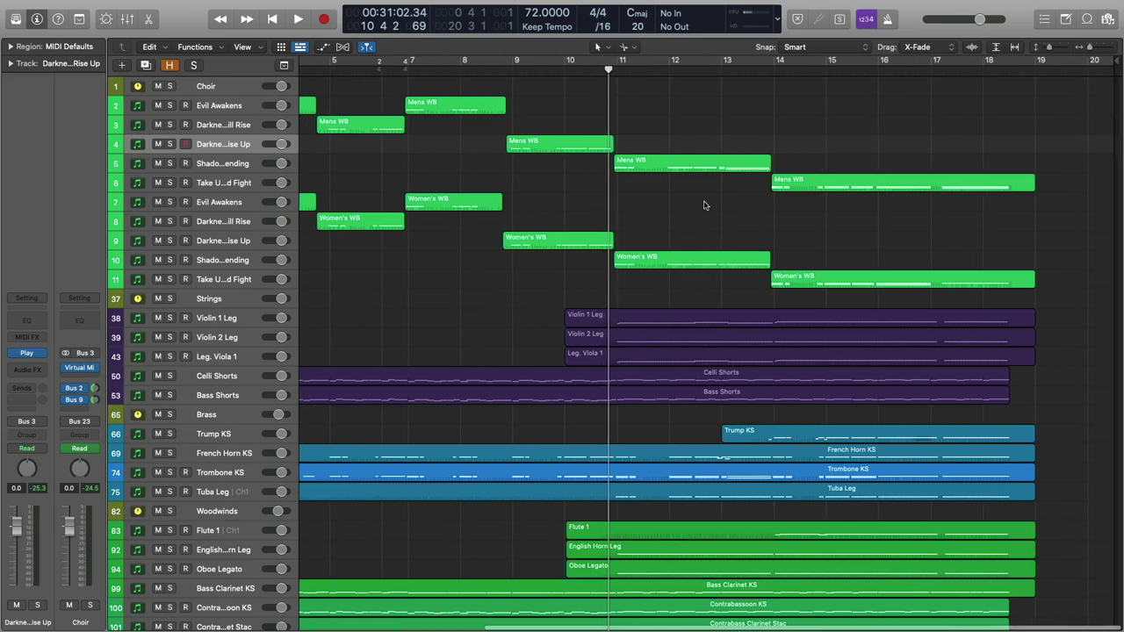
scroll(704, 206, "down", 2)
scroll(703, 206, "down", 5)
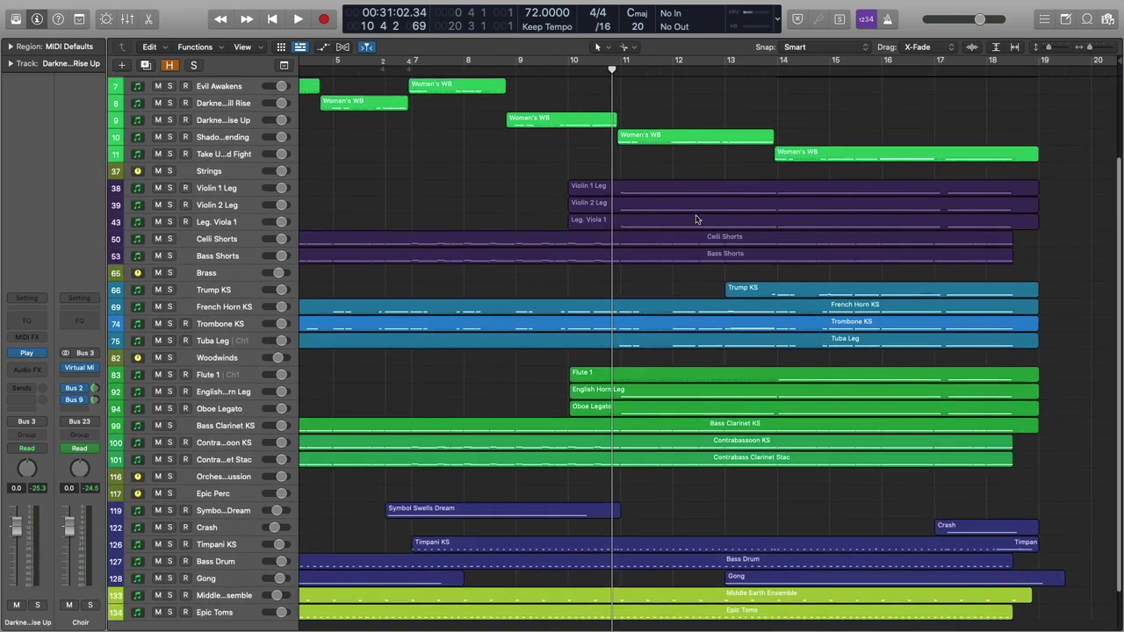
scroll(697, 218, "up", 4)
scroll(700, 248, "down", 3)
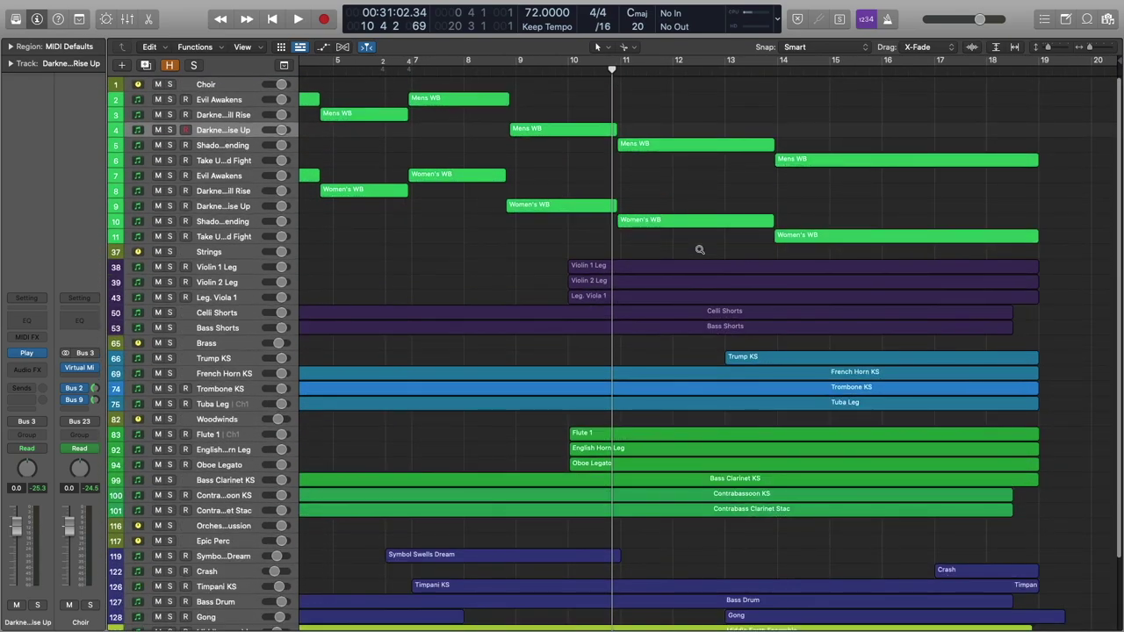
scroll(699, 252, "up", 2)
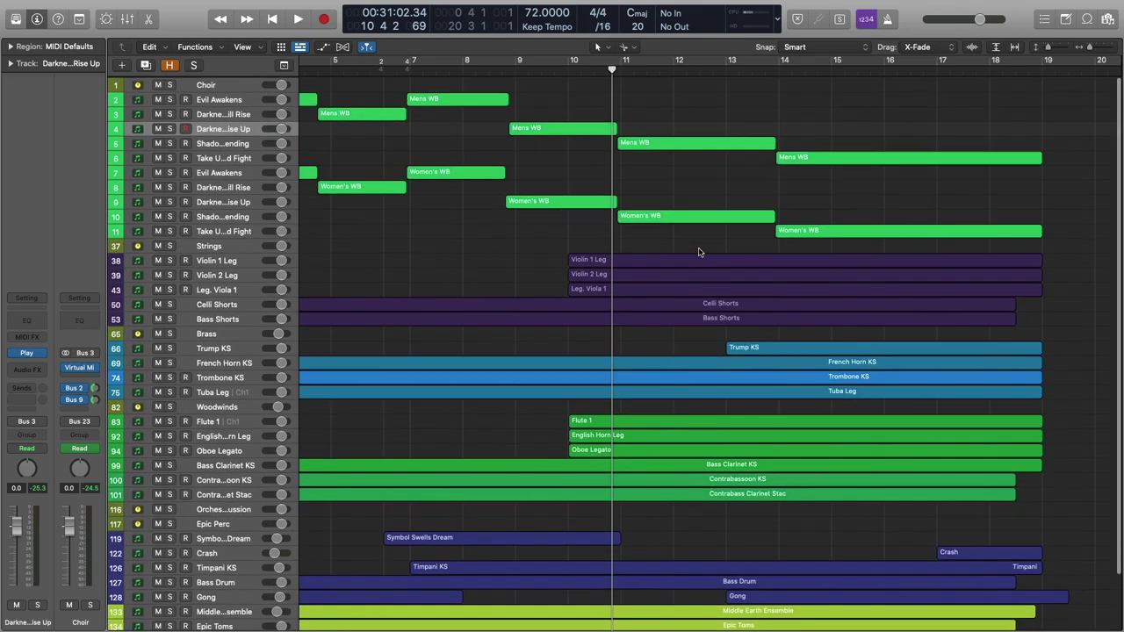
left_click(563, 97)
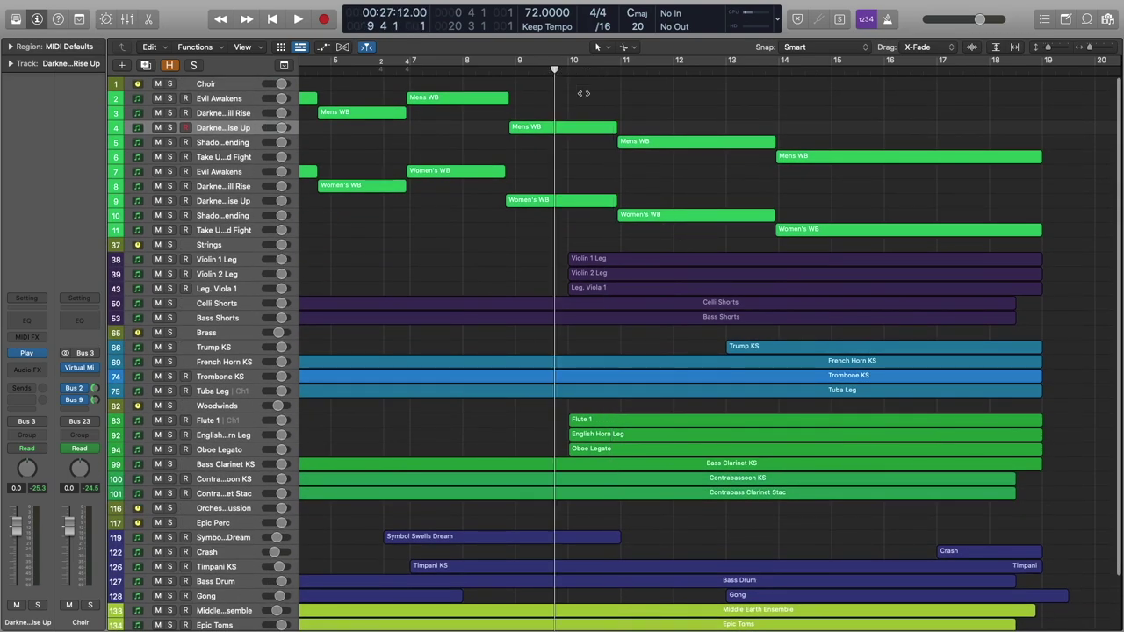
key("space")
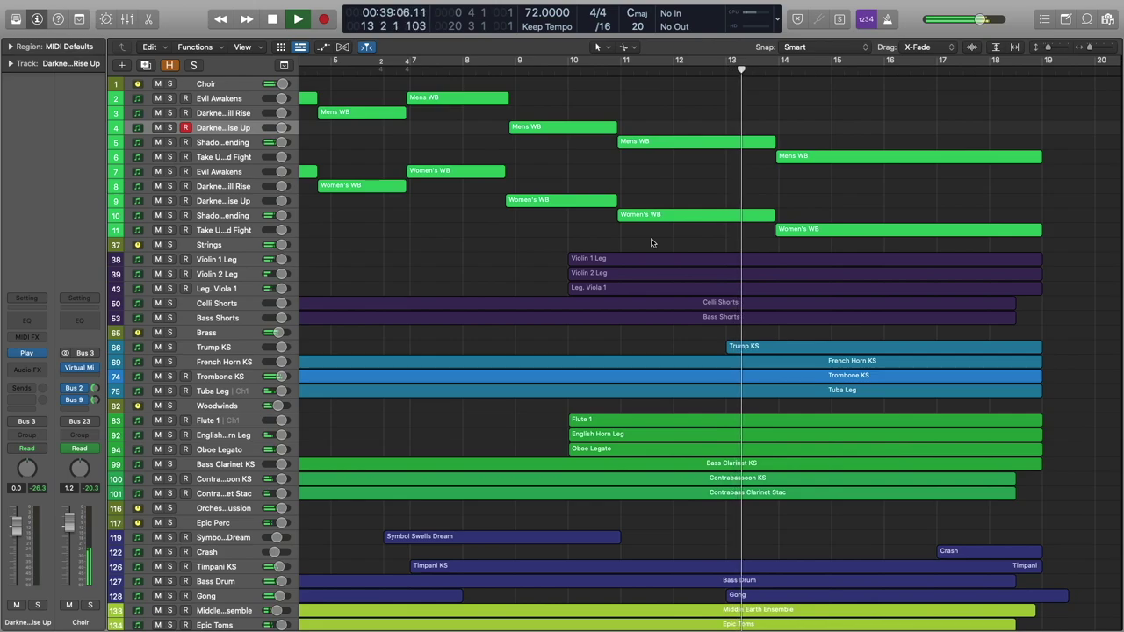
key("space")
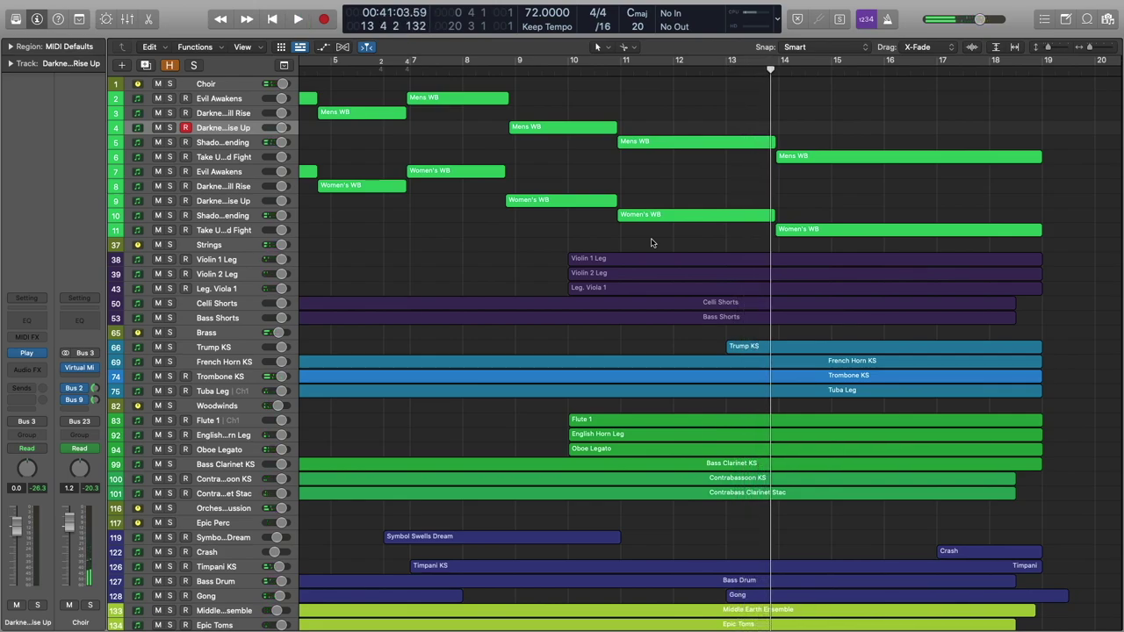
Place the playhead at bar 10 beat 4 and open WordBuilder for the men's Shadow Is Descending choir track.
key("super+Down")
key("super+Down")
key("super+Down")
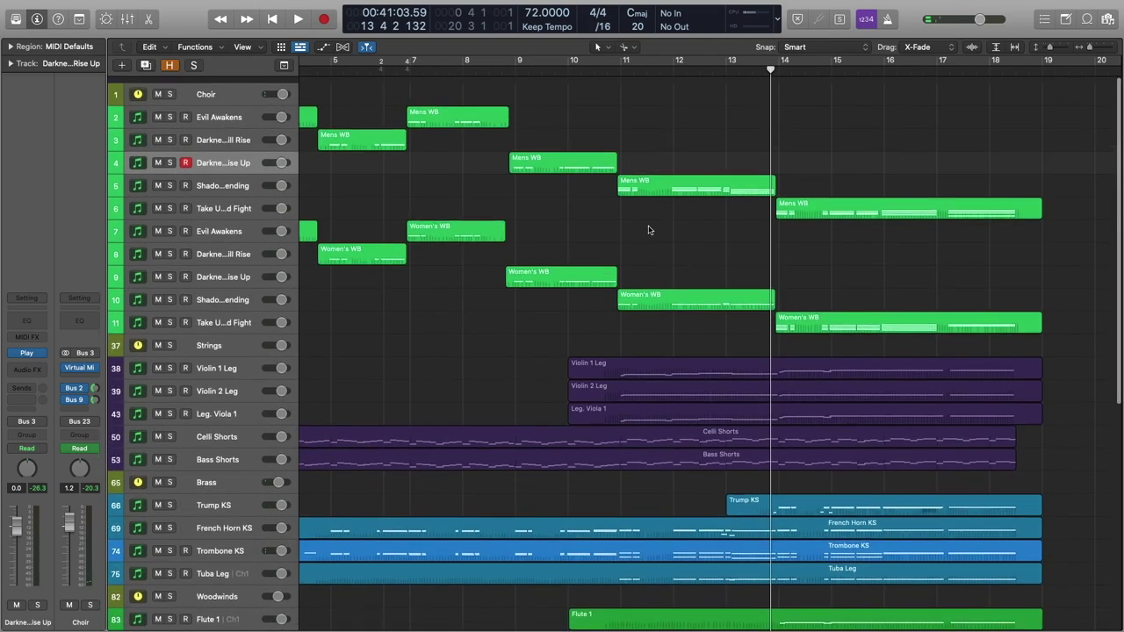
key("Return")
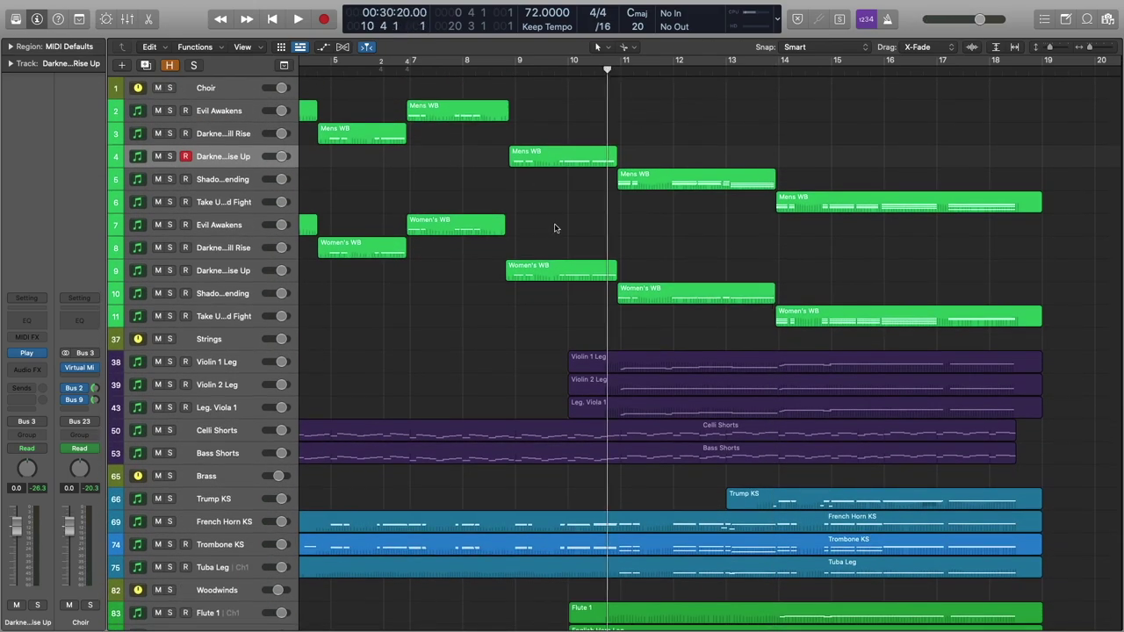
left_click(263, 182)
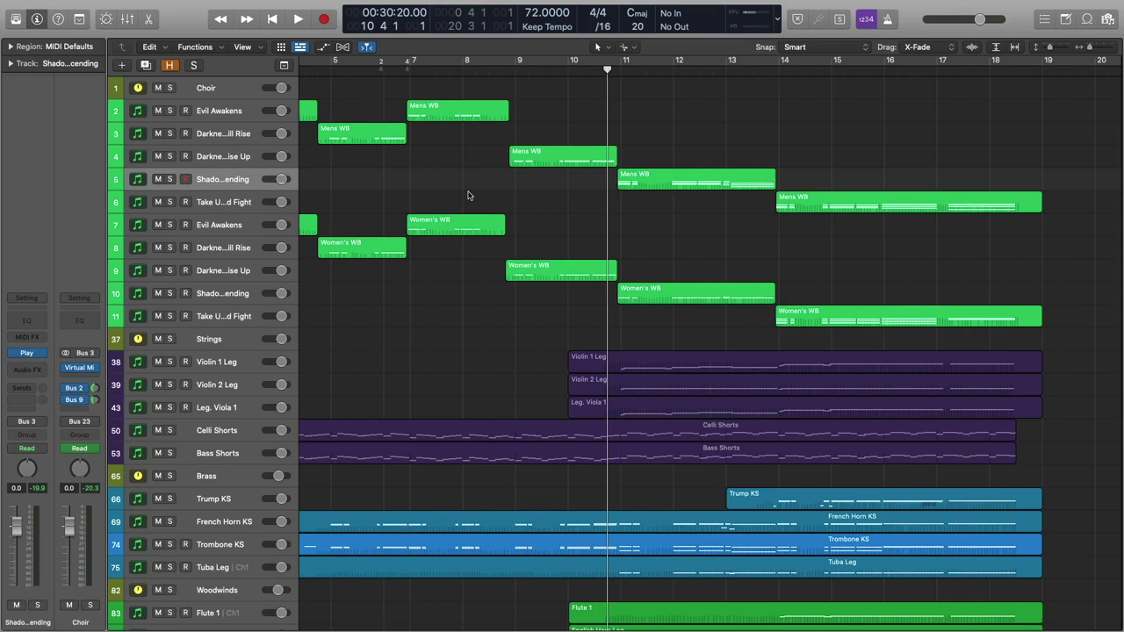
left_click(26, 352)
left_click_drag(659, 163, 646, 112)
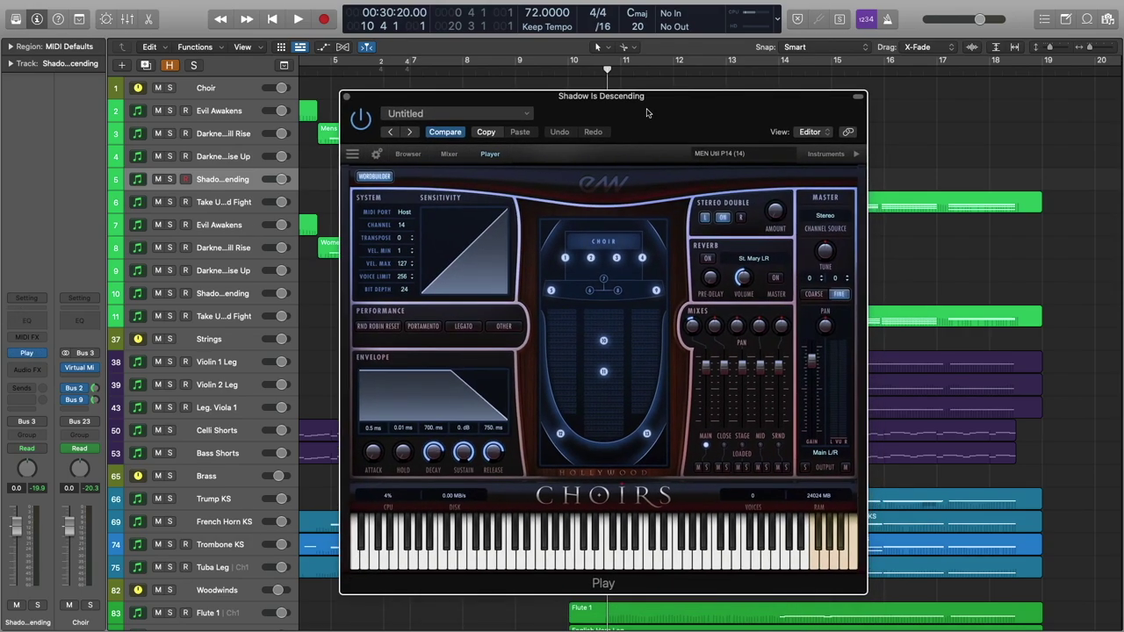
left_click(374, 176)
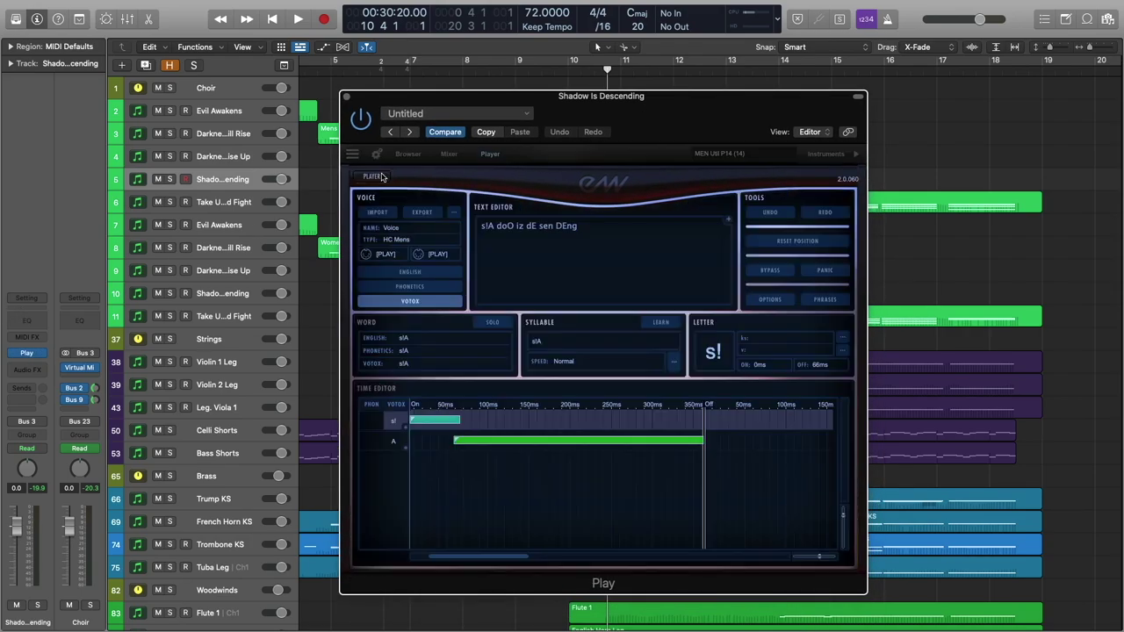
Examine the letter timing of the syllables "doO", "s!A" and "DEng" in the Shadow Is Descending lyrics.
left_click(503, 227)
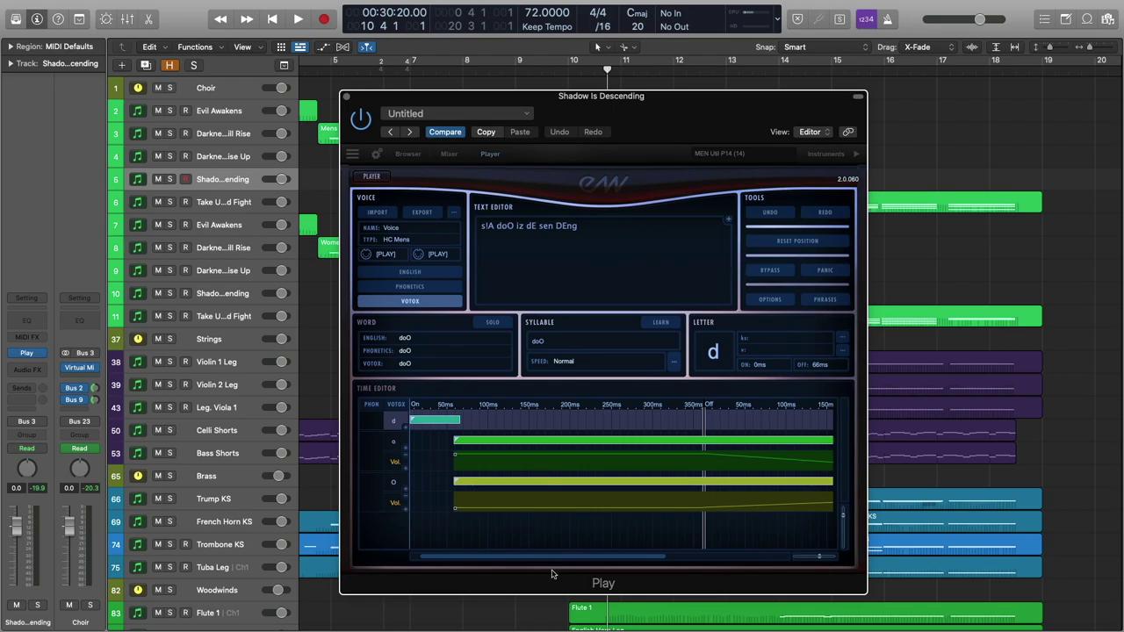
left_click_drag(543, 558, 479, 559)
left_click(489, 226)
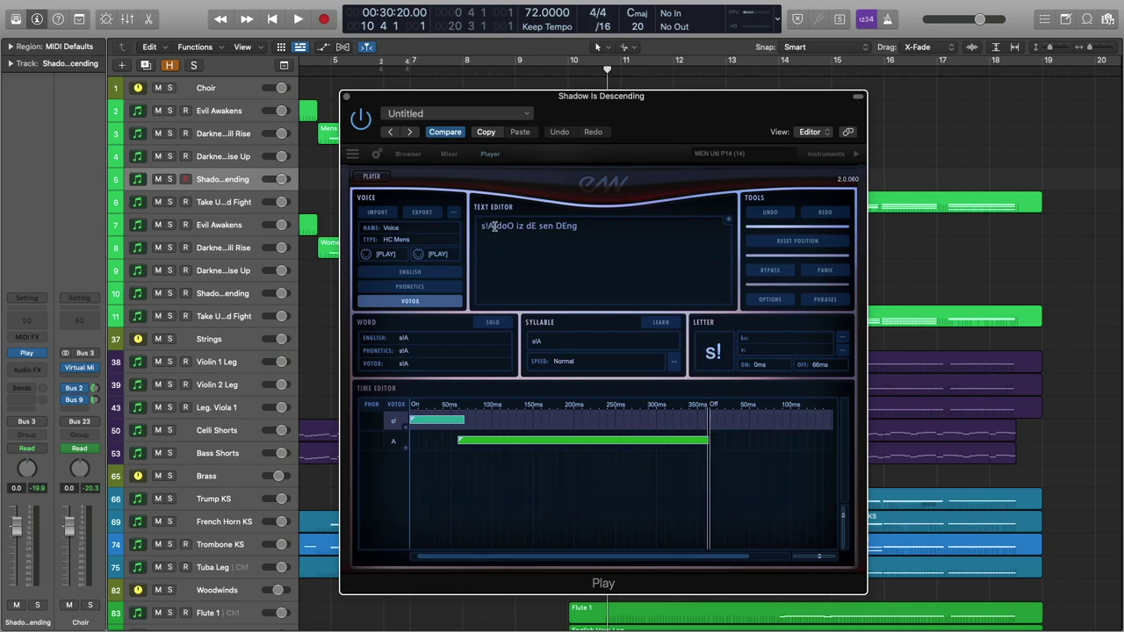
left_click(556, 227)
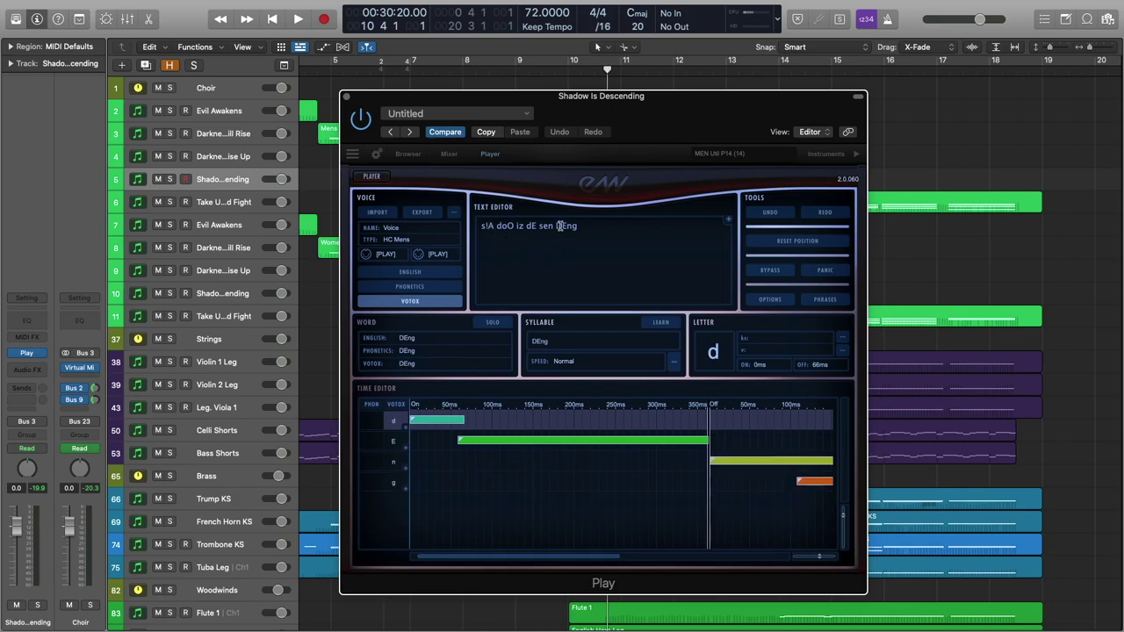
Examine the letter timing of the syllable "sen" in the Shadow Is Descending lyrics and close the plug-in window.
left_click(552, 227)
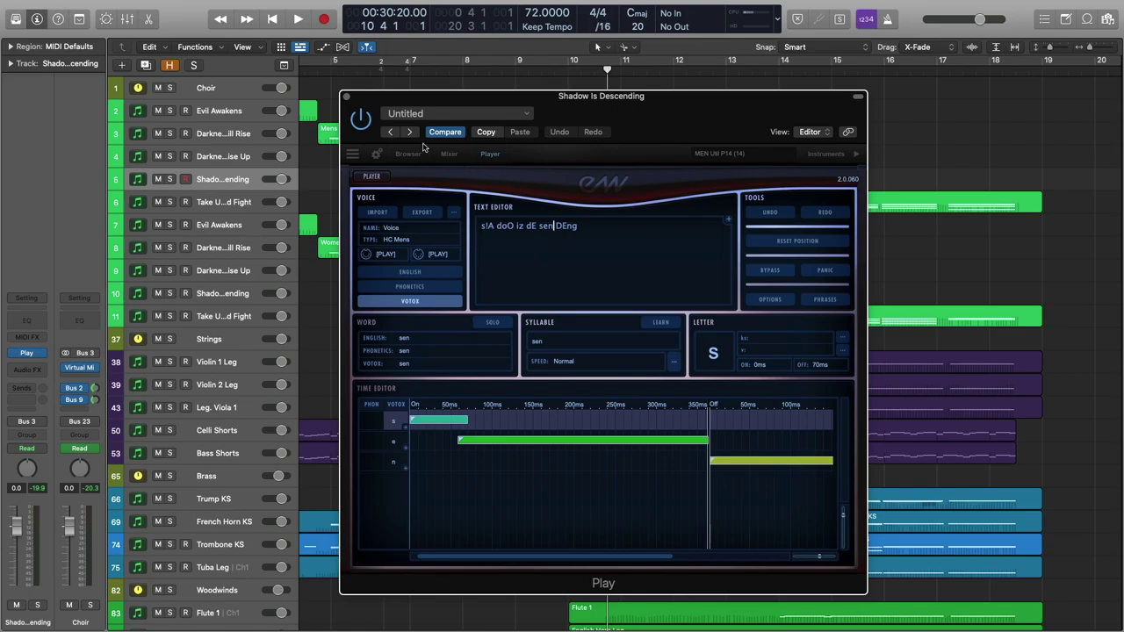
left_click(347, 97)
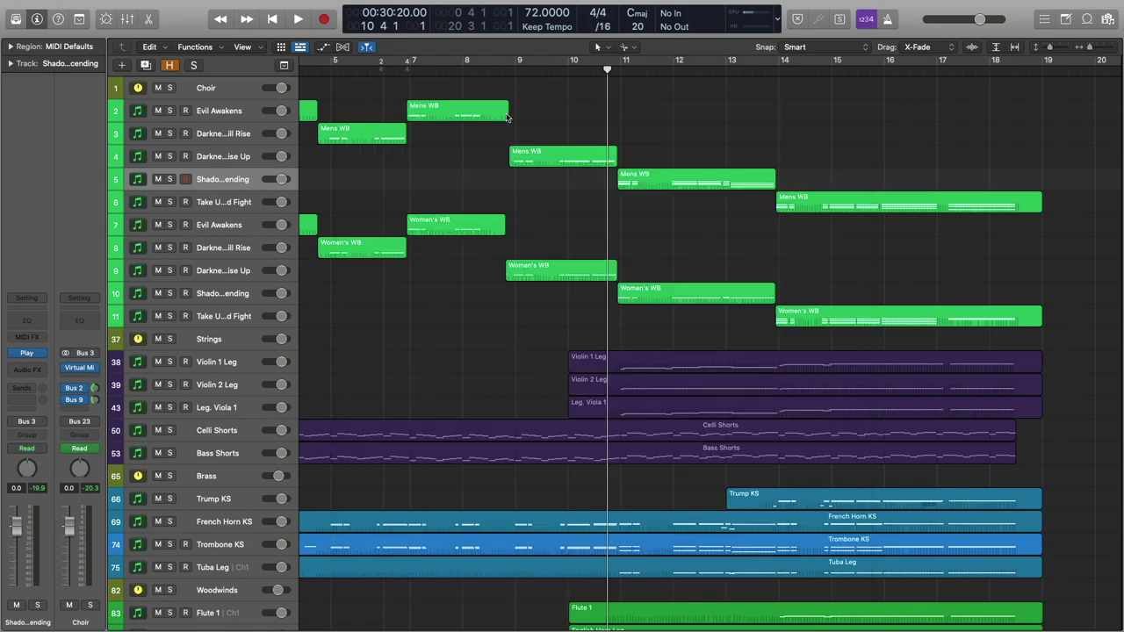
Solo the Choir group and start playback from bar 8 beat 4.
left_click(511, 70)
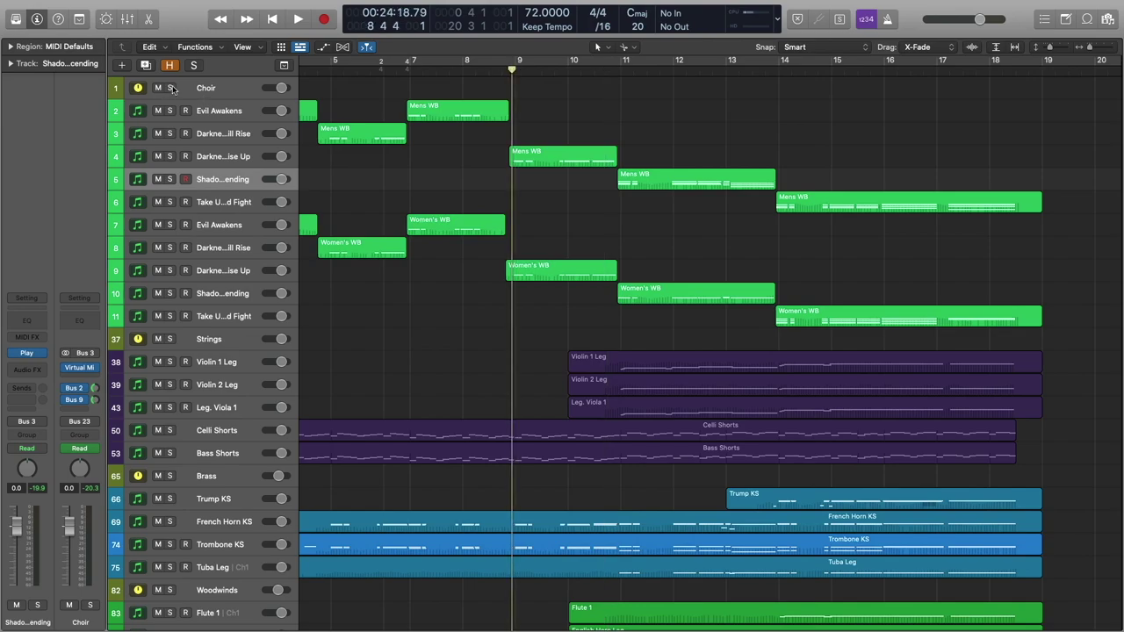
left_click(172, 87)
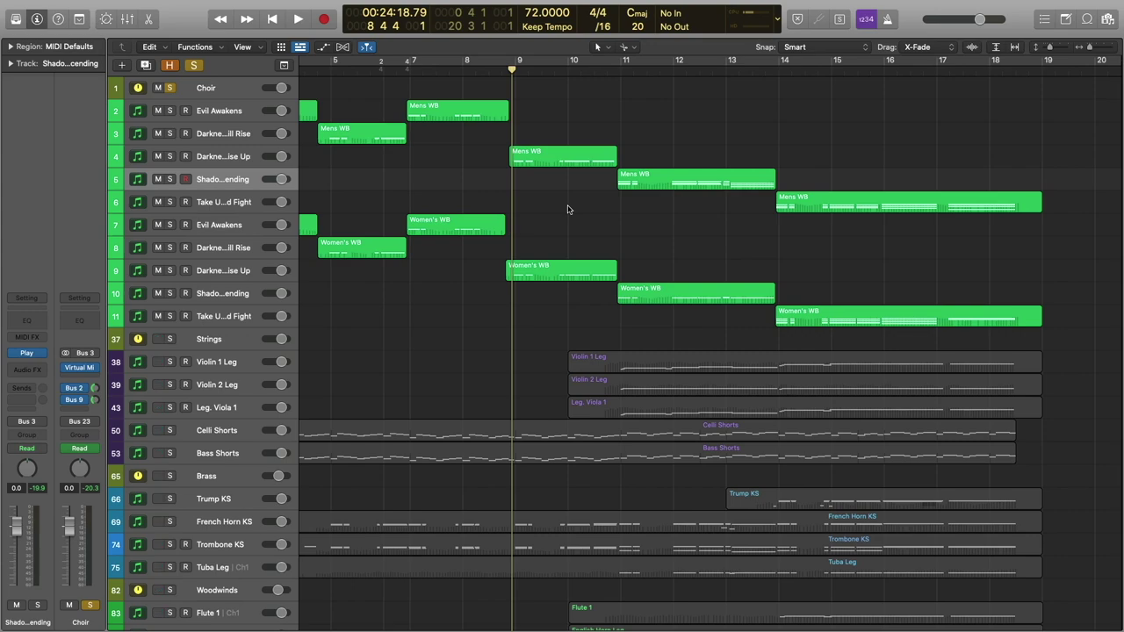
key("space")
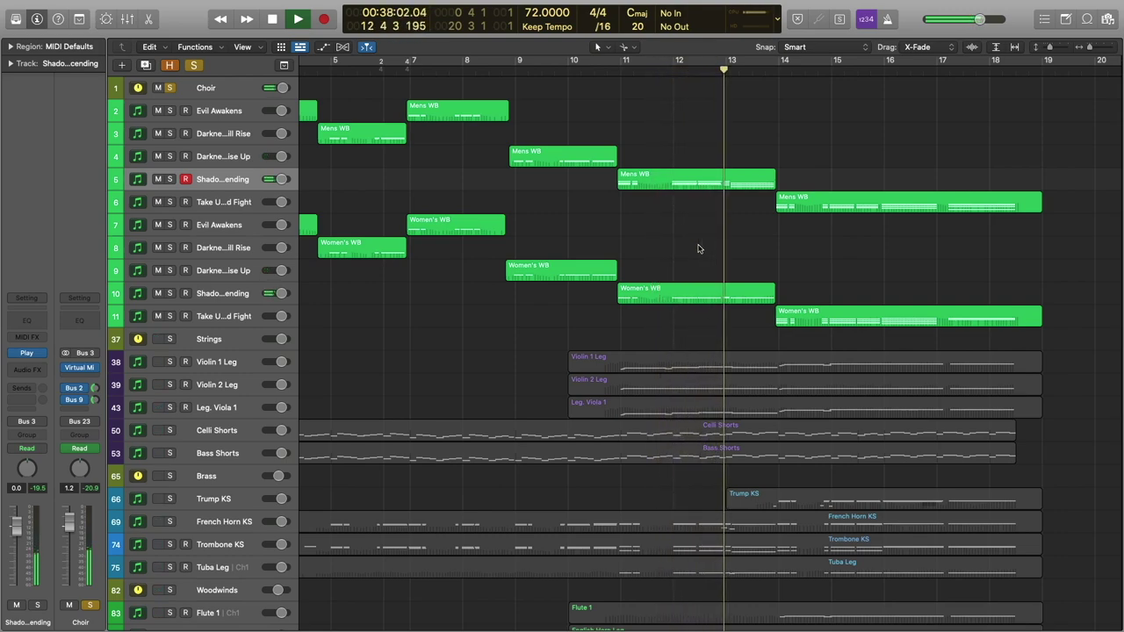
Open the men's Shadow Is Descending region in the Piano Roll, display its modulation data, and stop playback at bar 14.
double_click(707, 175)
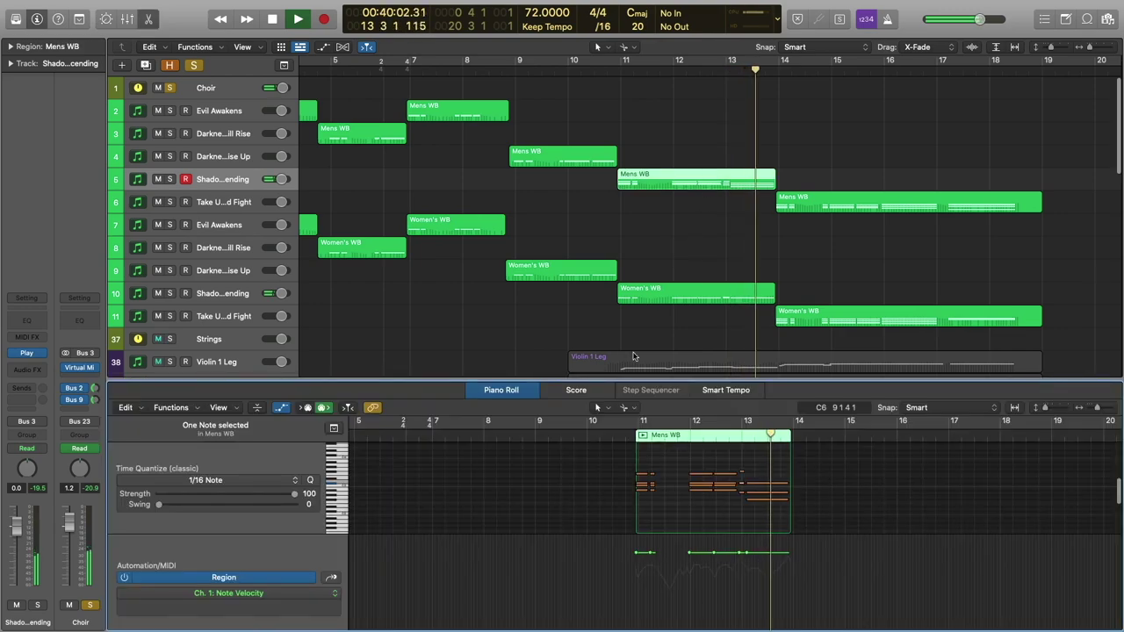
left_click(339, 576)
key("space")
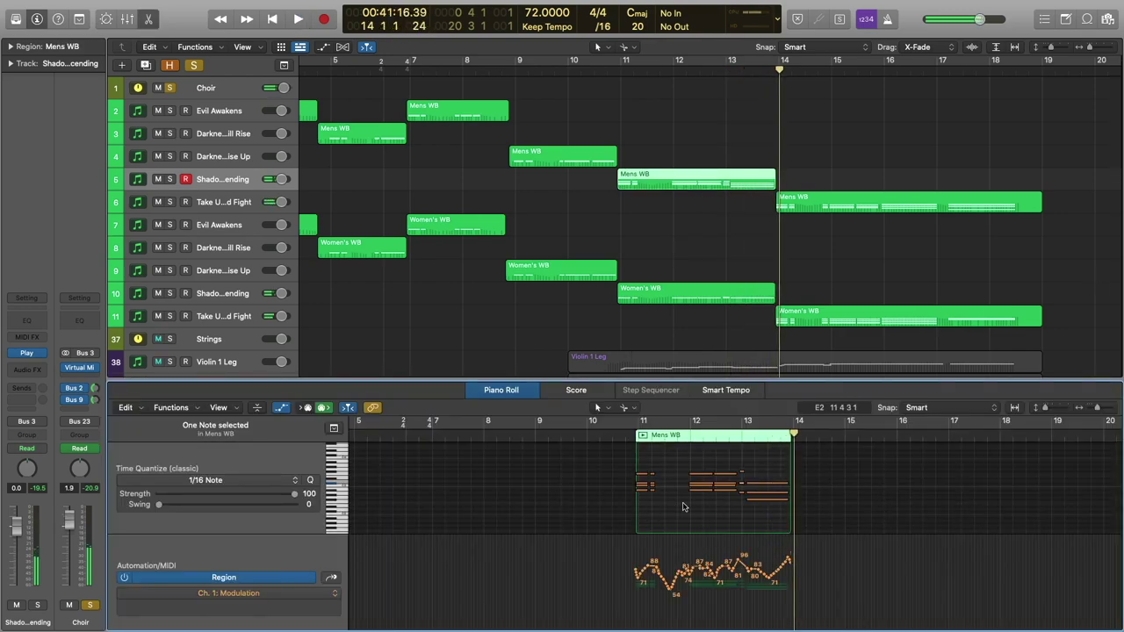
scroll(683, 506, "up", 2)
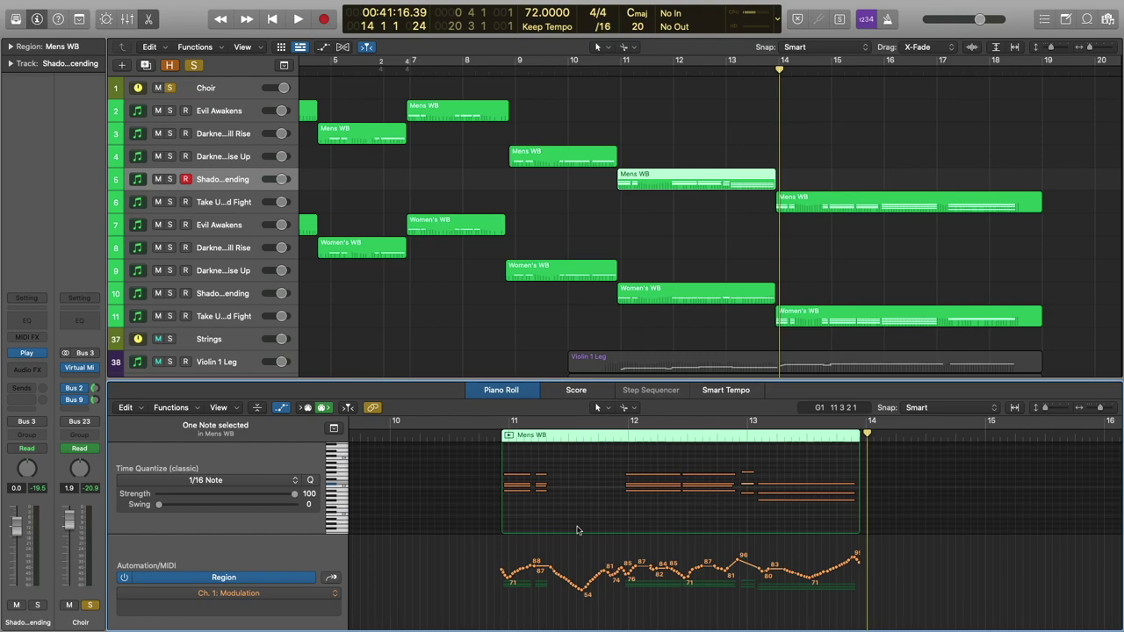
Close the Piano Roll and take the Choir group out of solo.
left_click(515, 374)
key("e")
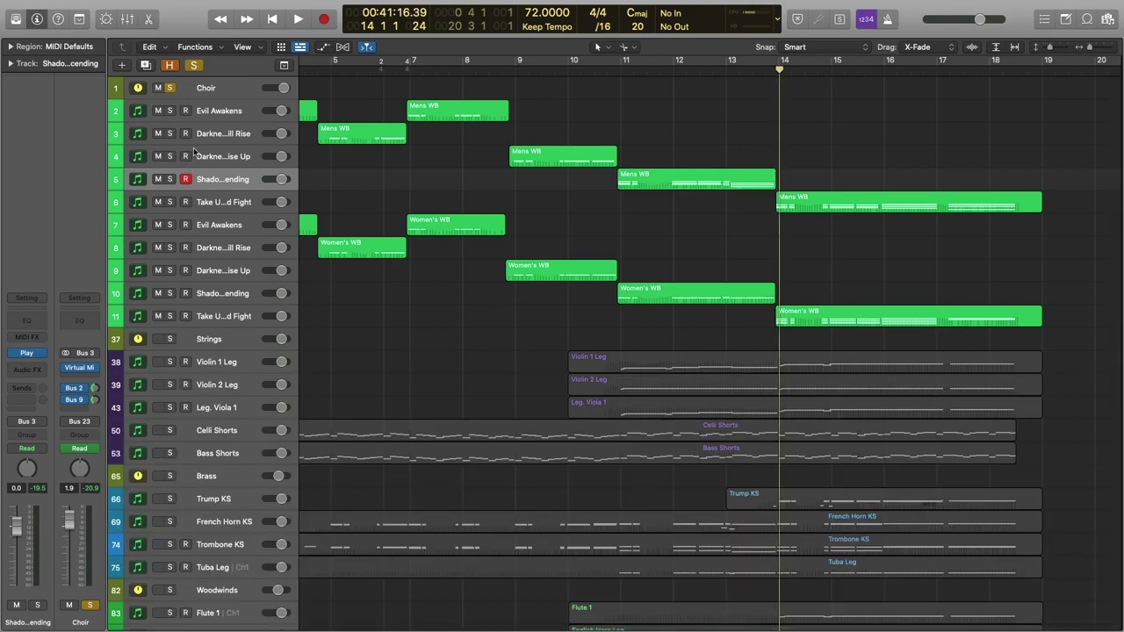
left_click(169, 88)
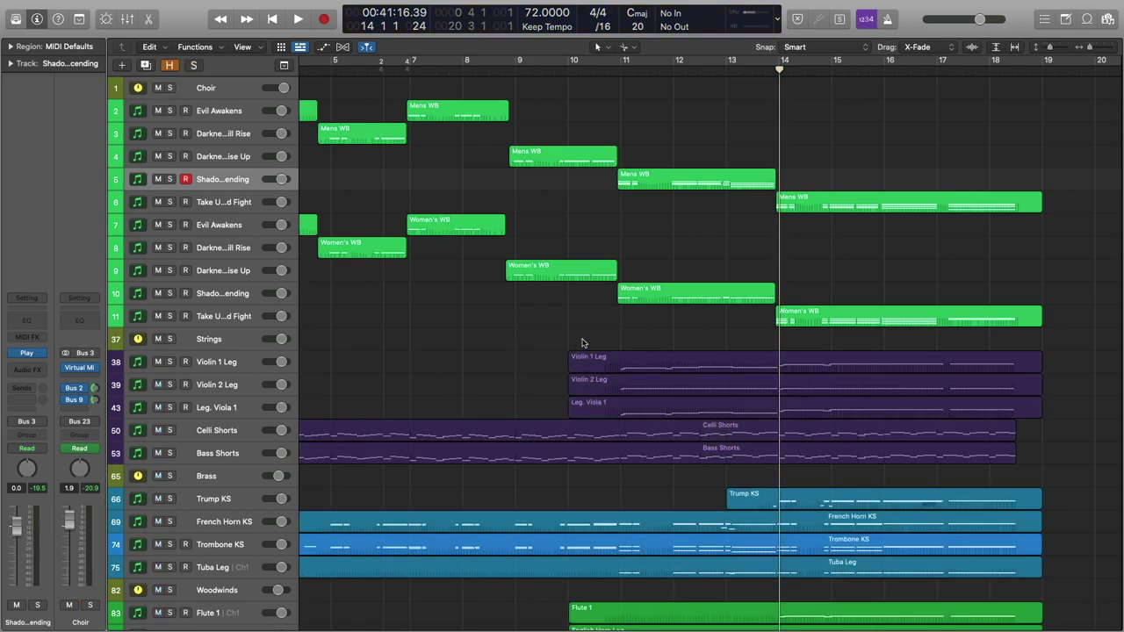
Open the Violin 1, Violin 2 and Viola legato regions together in the Piano Roll and examine their notes.
left_click_drag(581, 343, 608, 416)
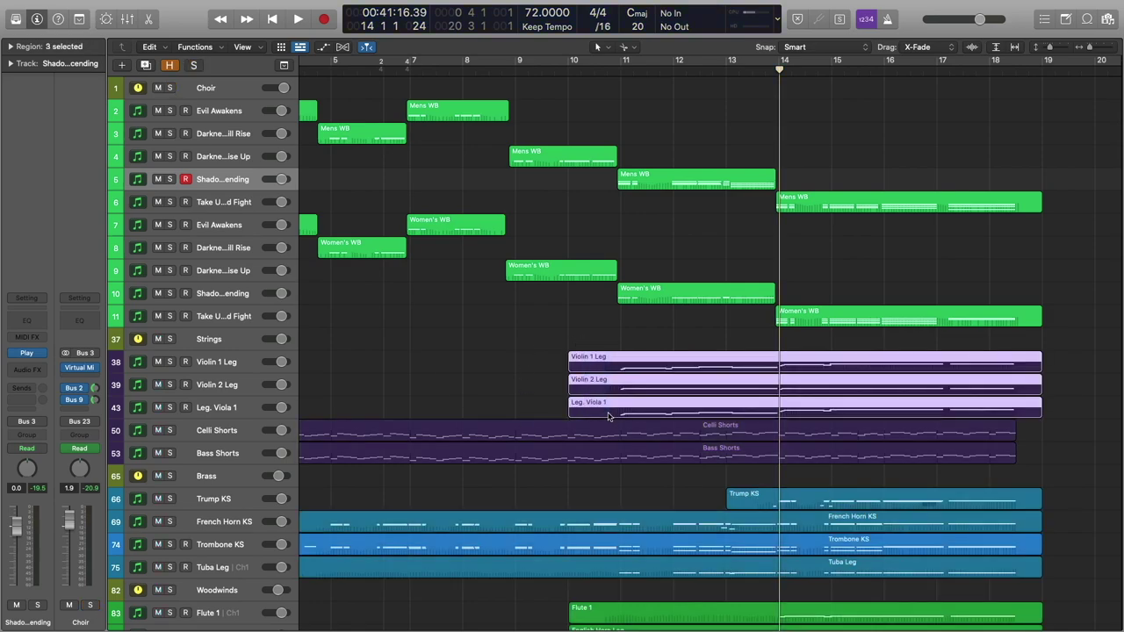
key("e")
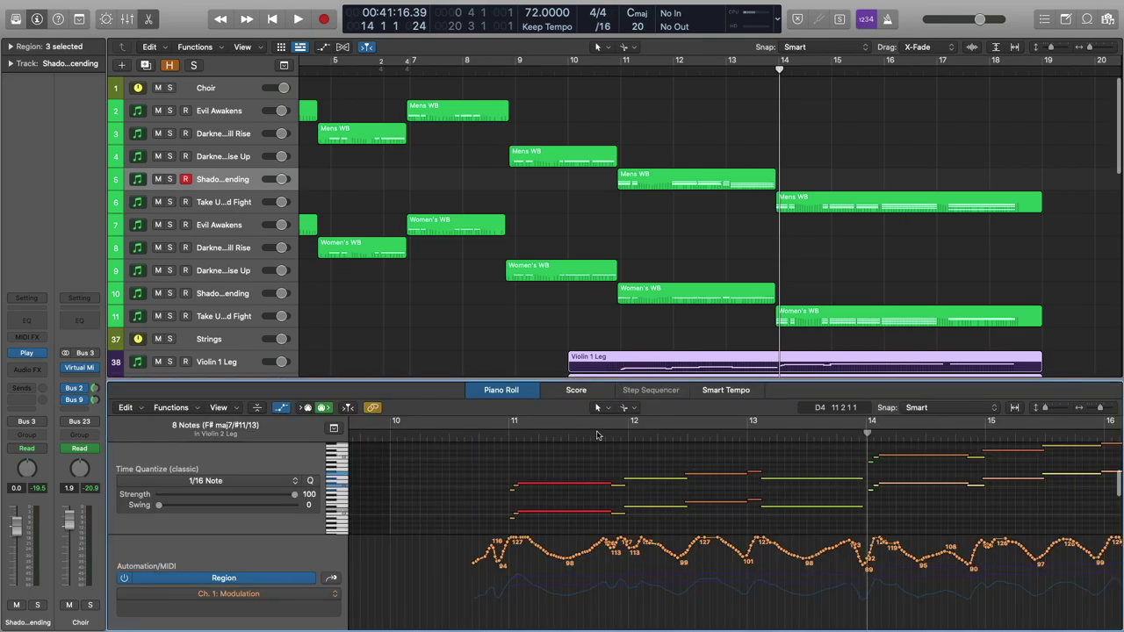
scroll(640, 305, "down", 3)
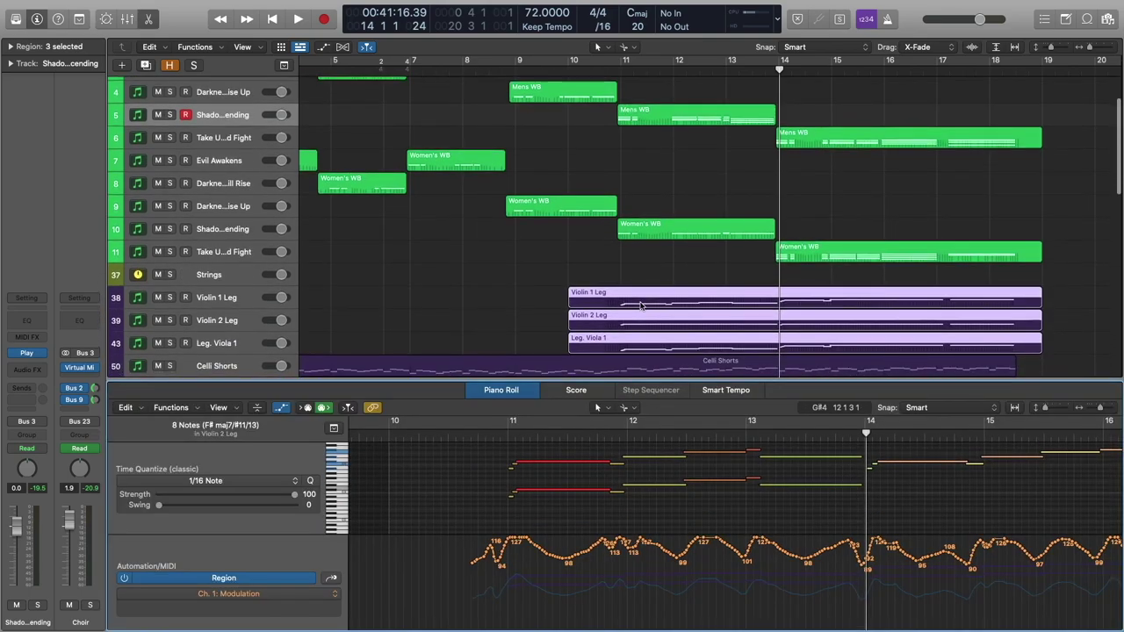
scroll(538, 475, "up", 2)
scroll(538, 475, "down", 1)
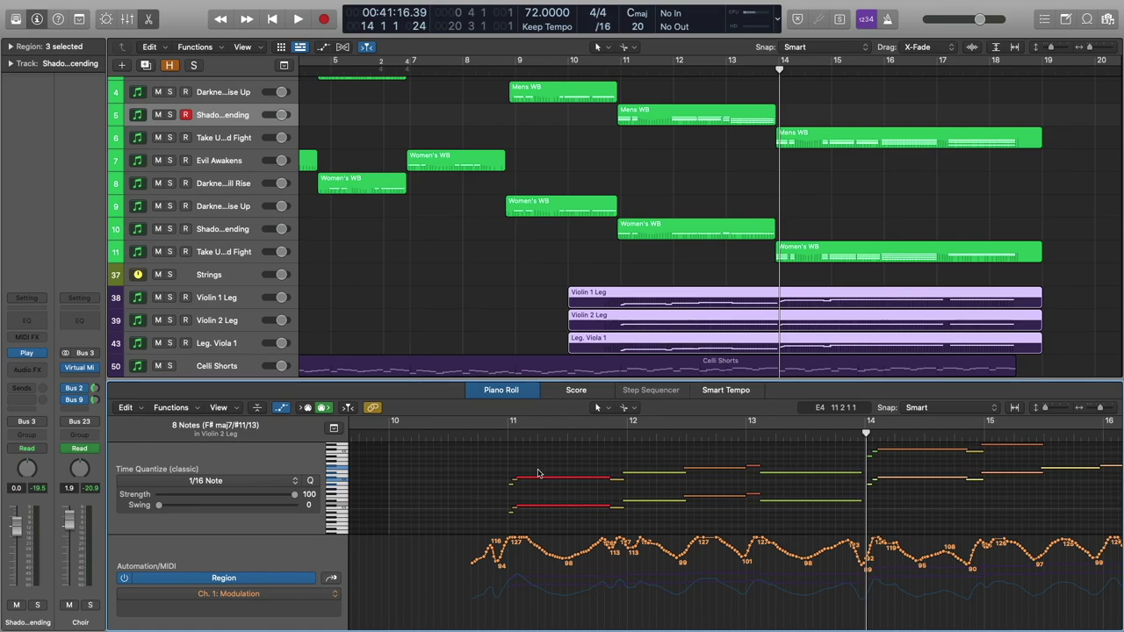
Solo the Strings group, play from bar 11 to bar 13 beat 4, and clear the note selection during playback.
left_click(507, 435)
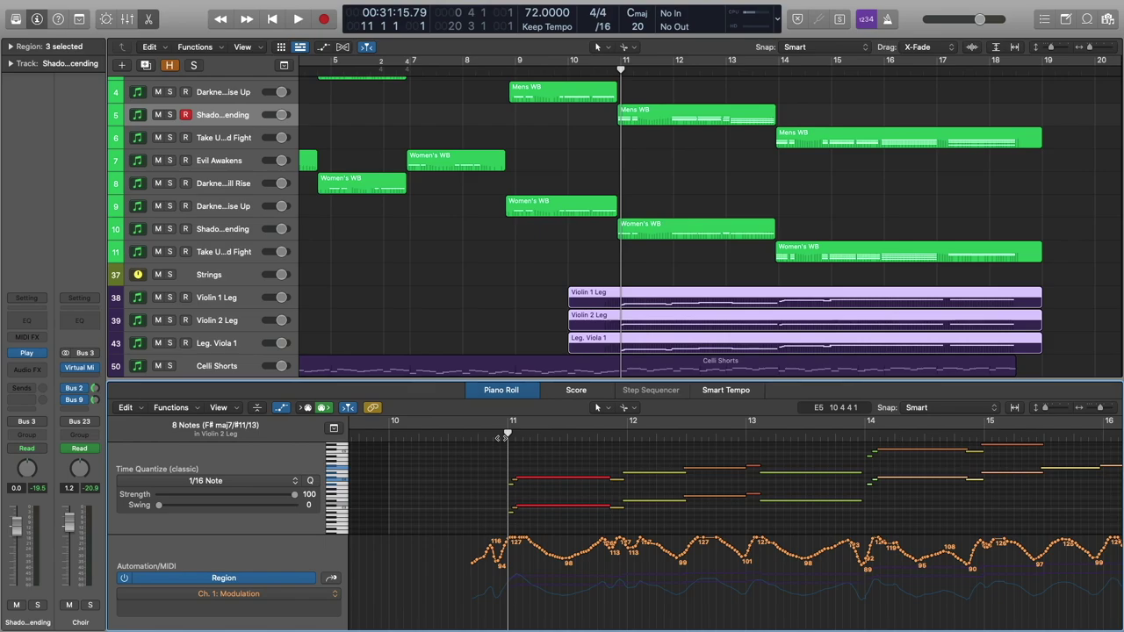
left_click(171, 275)
scroll(497, 286, "down", 2)
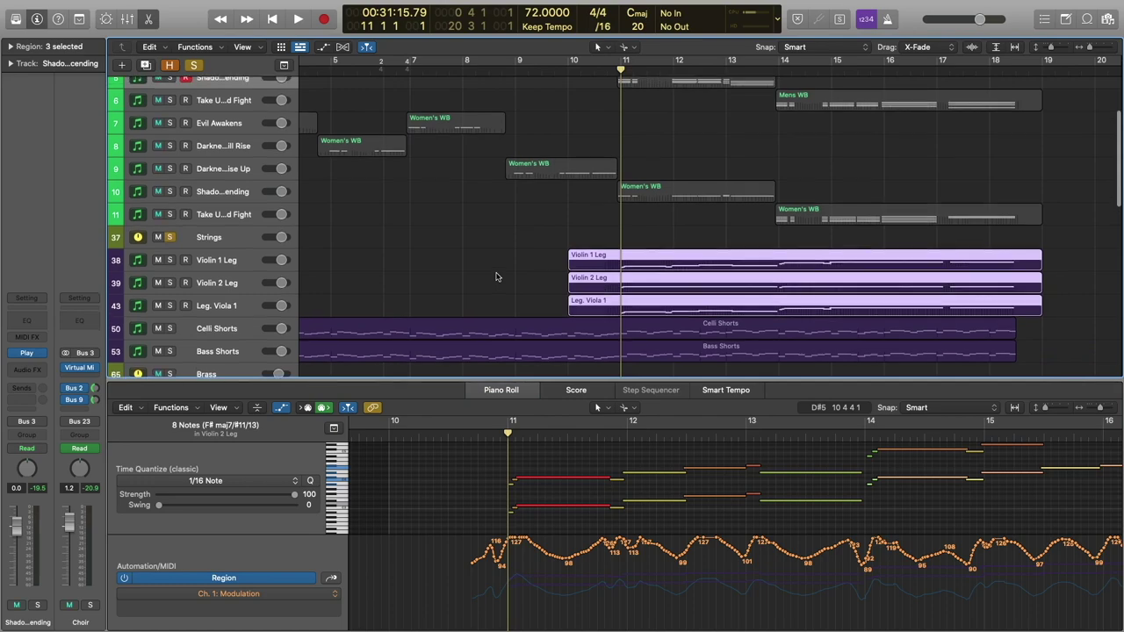
key("space")
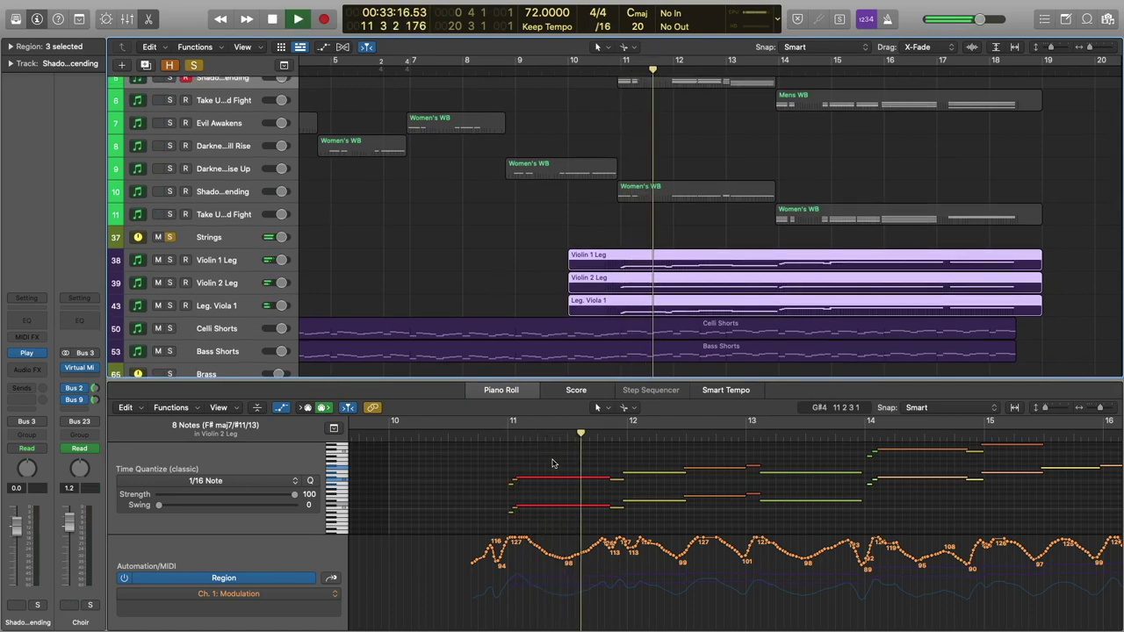
left_click(552, 463)
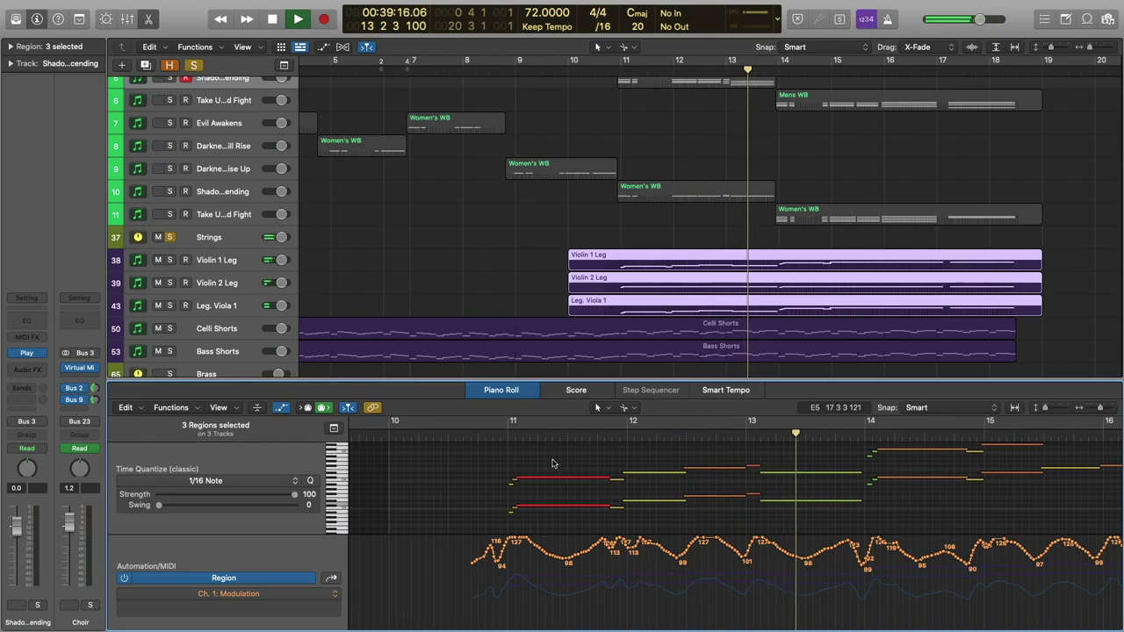
key("space")
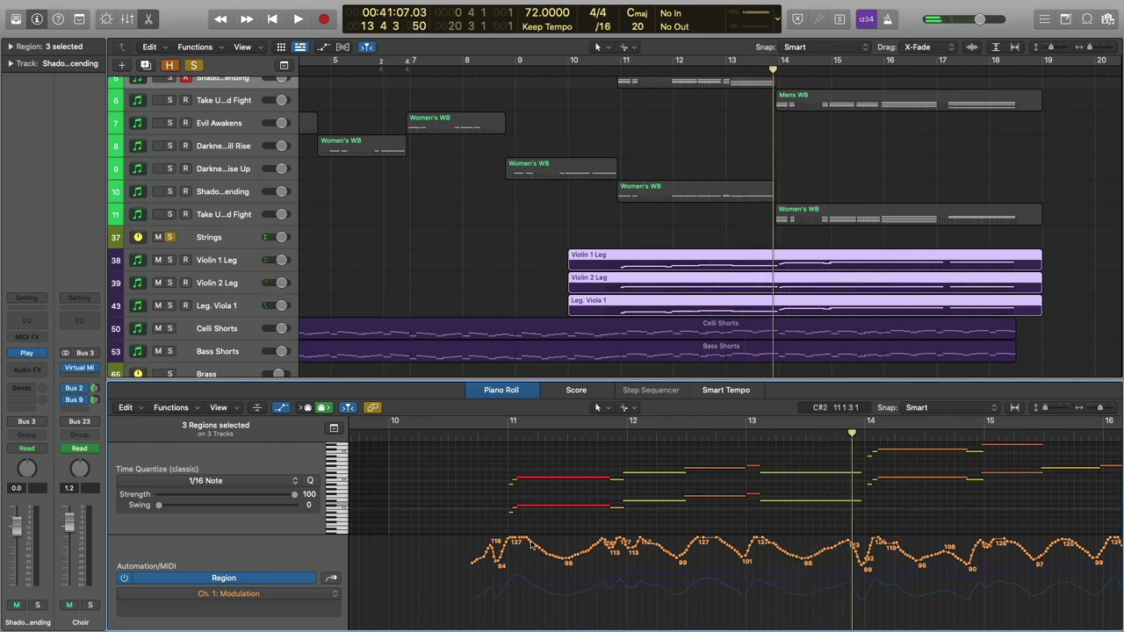
Compare the modulation, expression and note velocity lanes of the legato strings, finishing on expression.
left_click(330, 581)
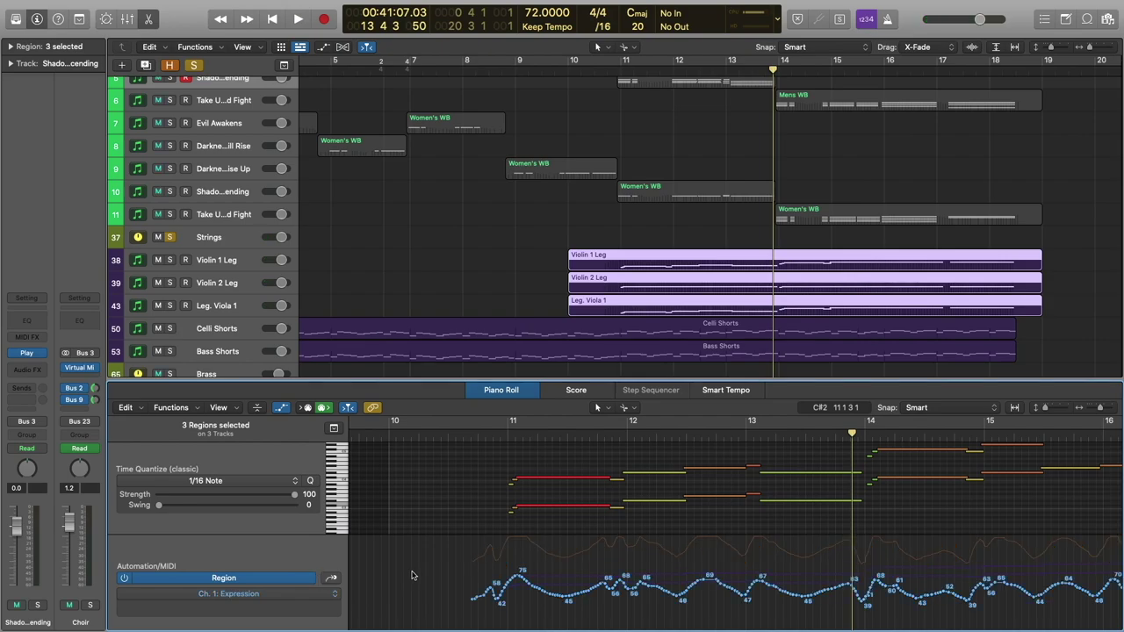
left_click(330, 578)
left_click(330, 578)
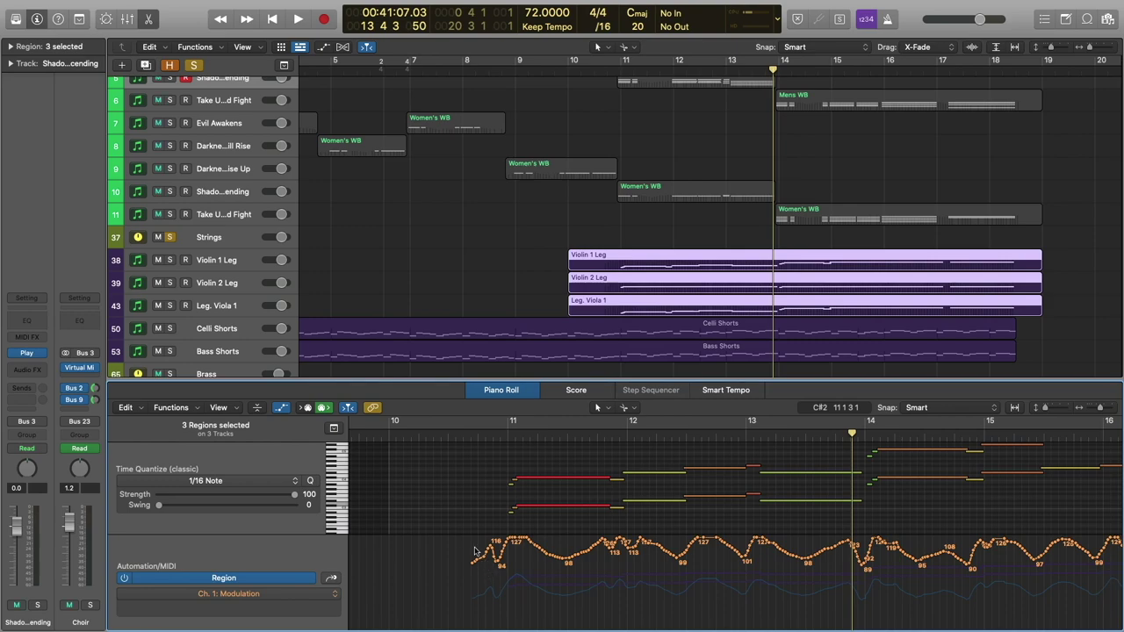
left_click(331, 579)
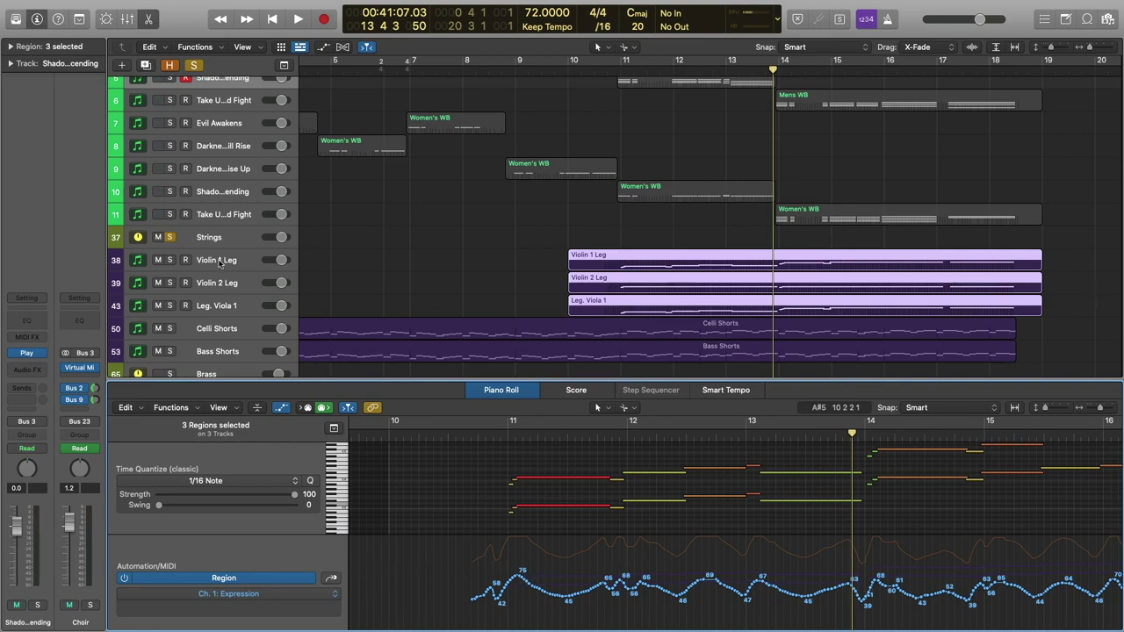
left_click(330, 580)
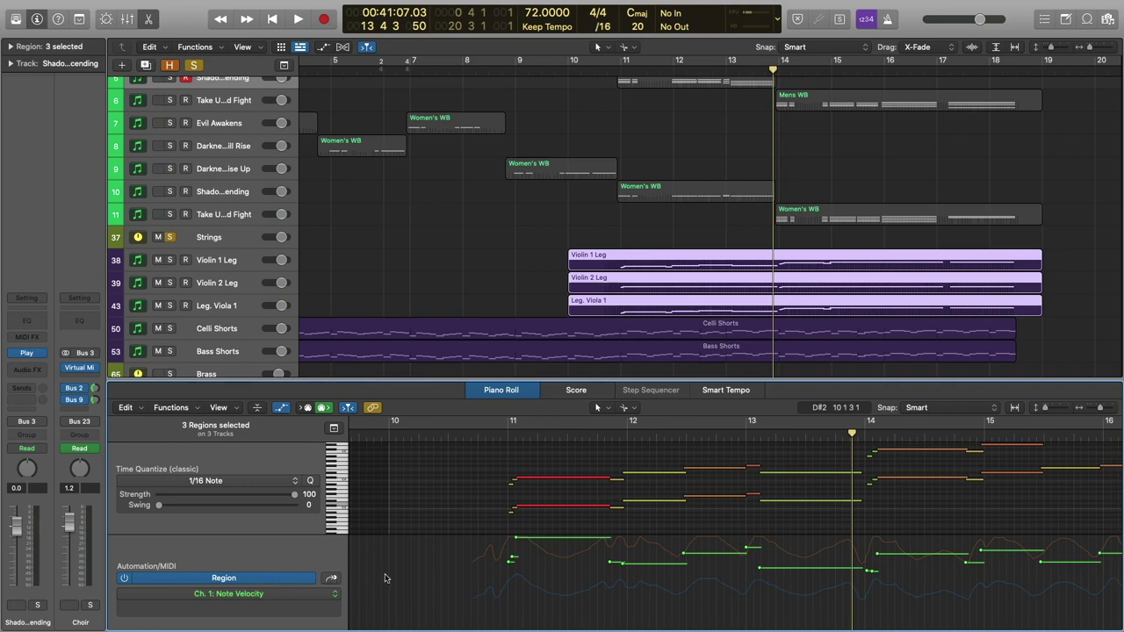
left_click(330, 580)
left_click(330, 580)
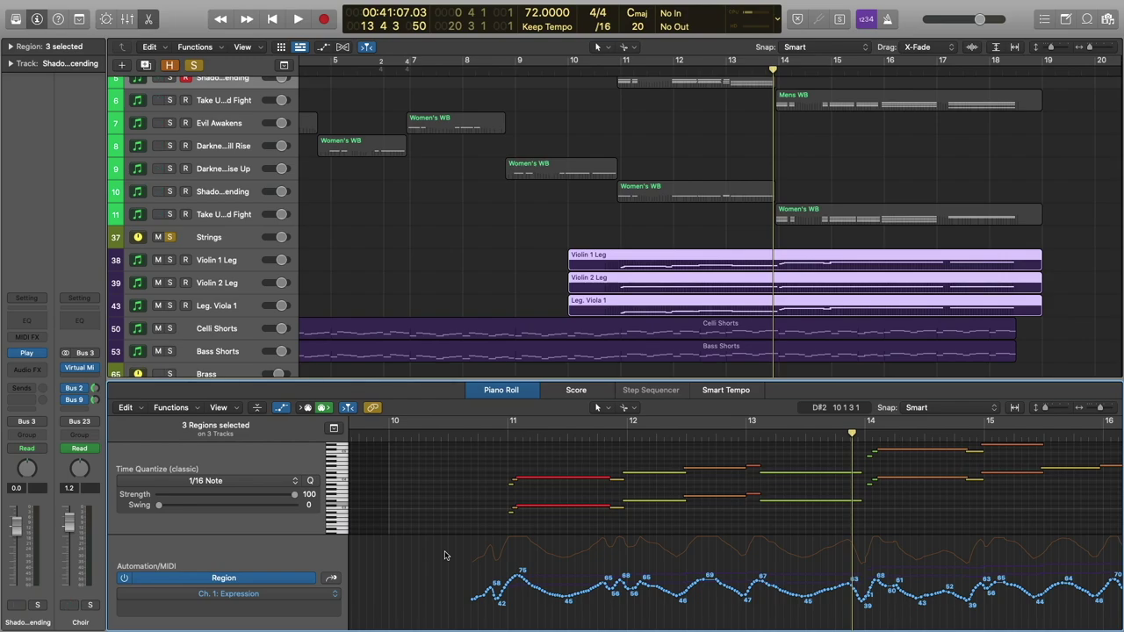
Examine the legato strings' expression curve up to bar 14 and compare it with the modulation lane.
left_click_drag(460, 562, 858, 612)
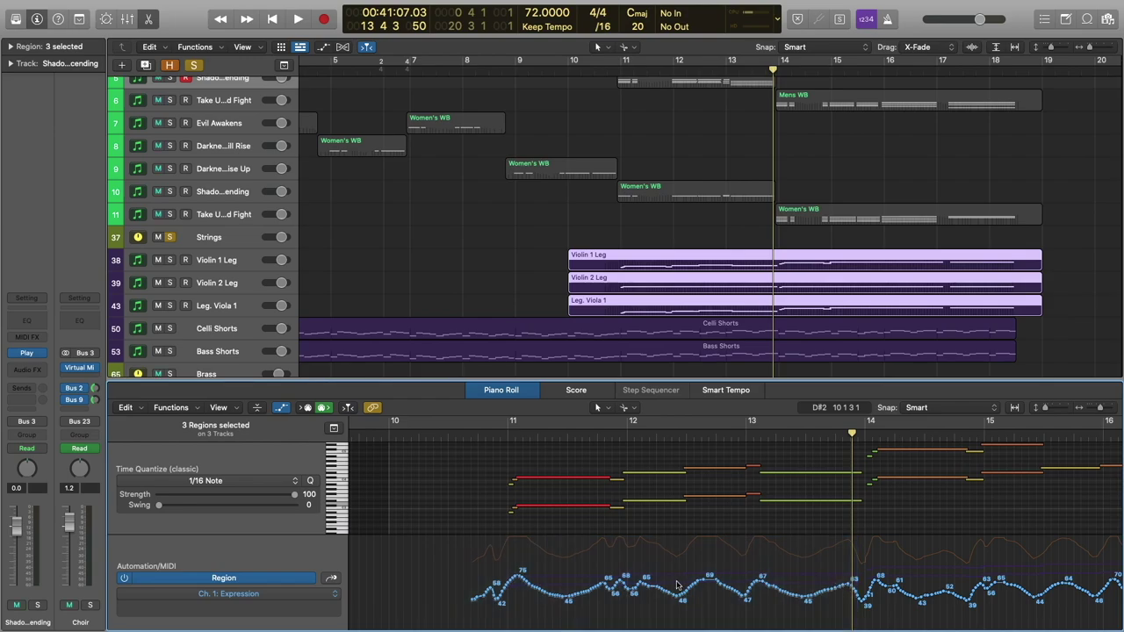
left_click_drag(523, 584, 520, 492)
left_click(521, 494)
left_click(331, 577)
left_click(331, 577)
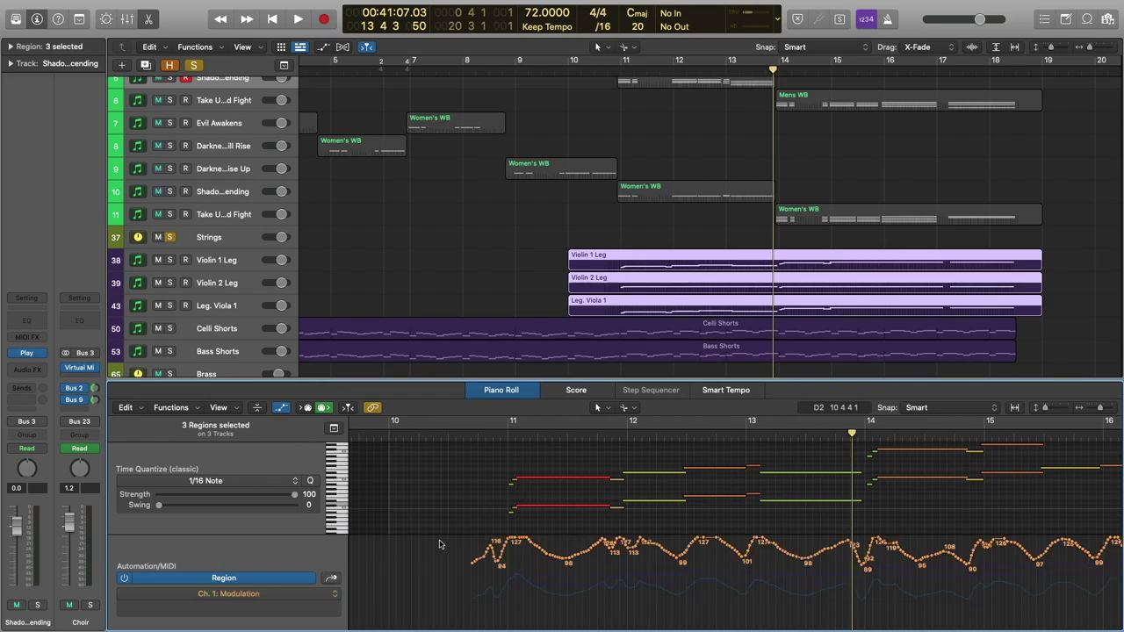
left_click(332, 577)
Deselect the legato string regions, close the Piano Roll, and take the Strings group out of solo.
left_click(466, 274)
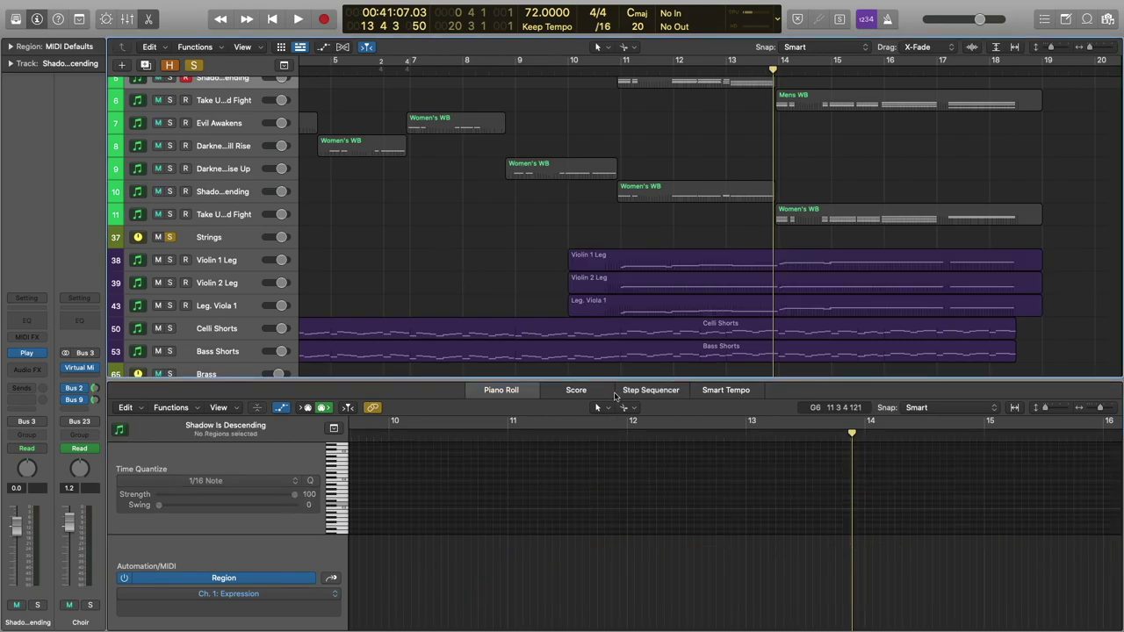
key("e")
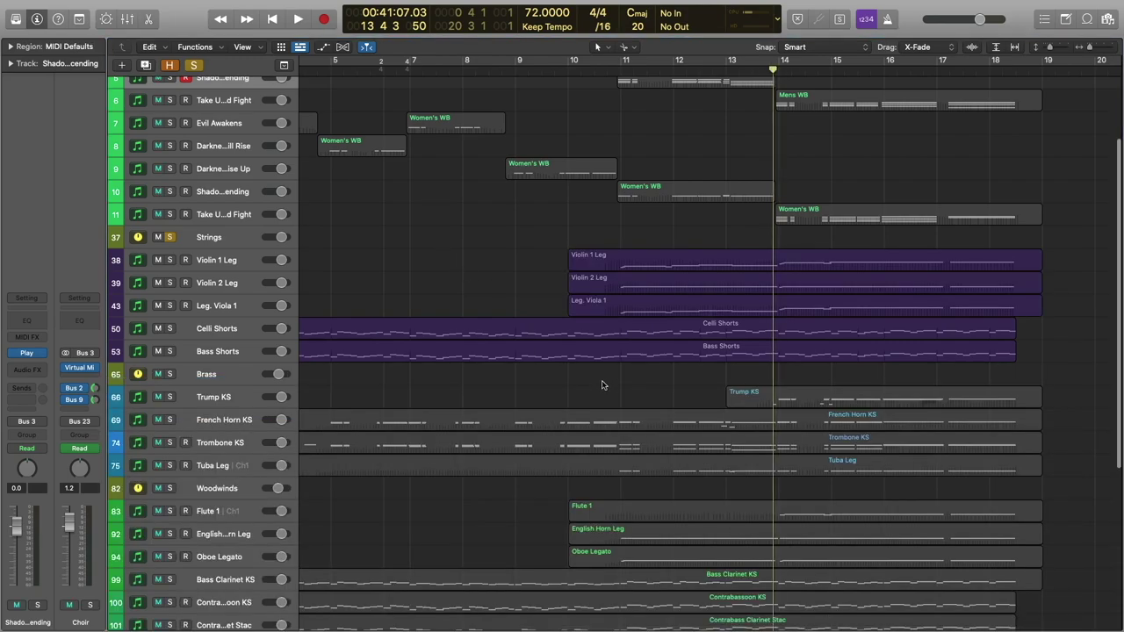
left_click(172, 237)
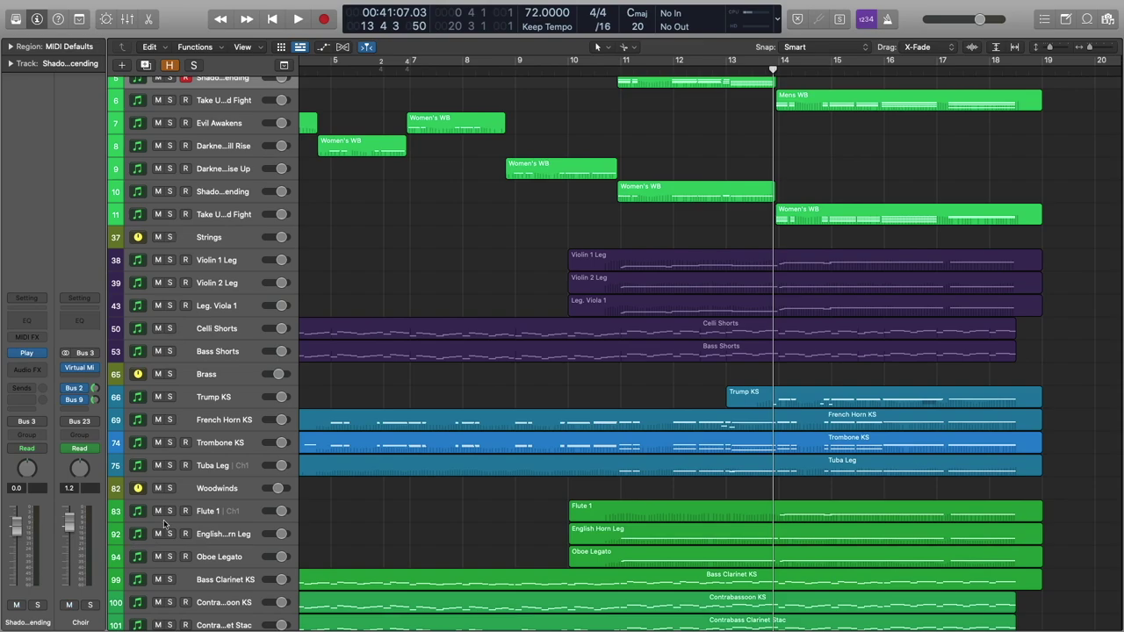
Solo the Woodwinds group, play it from bar 10 beat 4 to bar 13 beat 4, and take it out of solo.
left_click(170, 488)
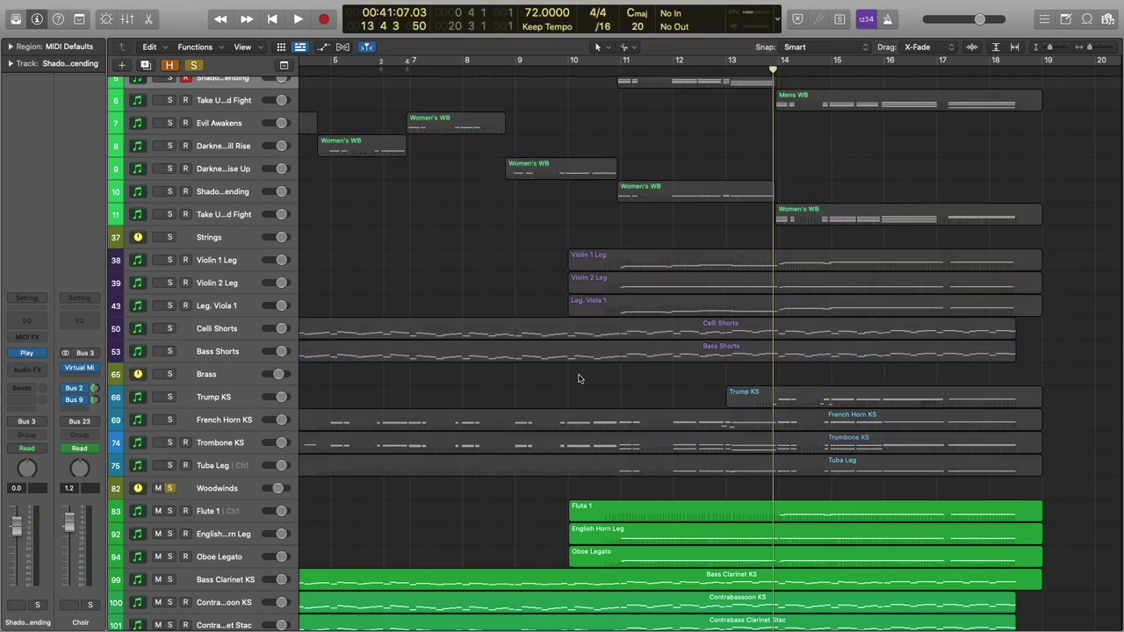
left_click(605, 81)
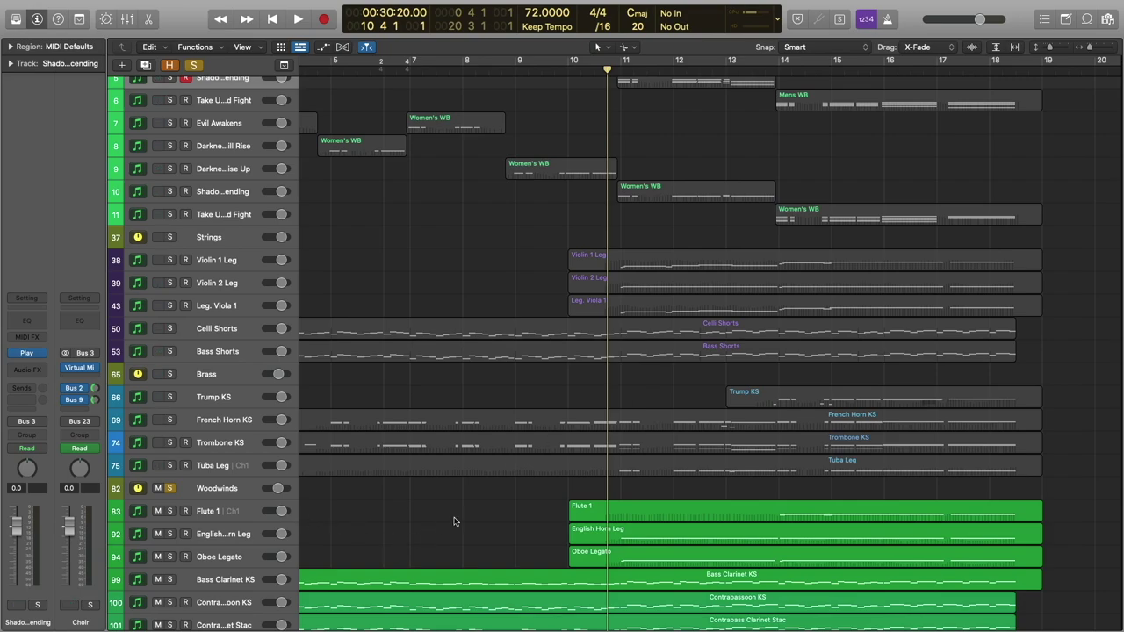
scroll(454, 522, "down", 2)
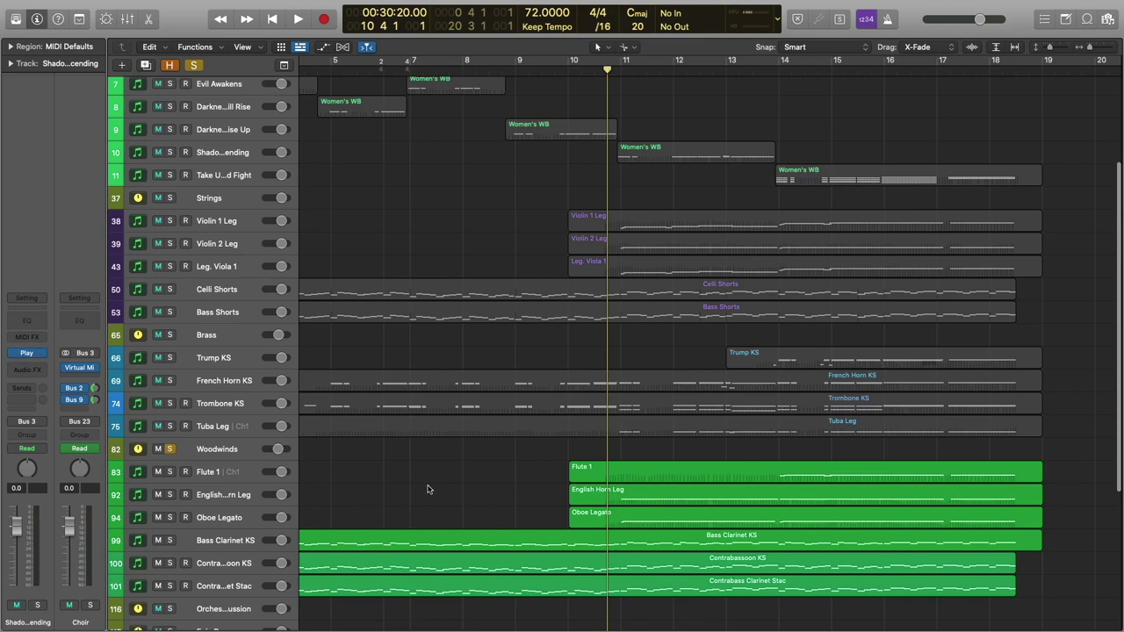
key("space")
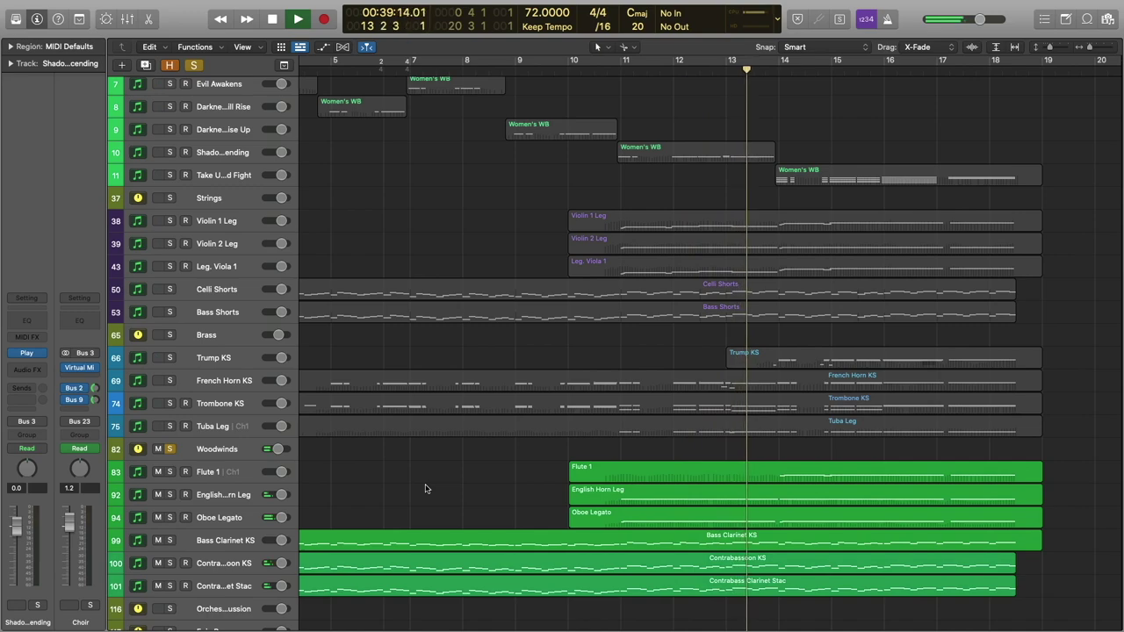
key("space")
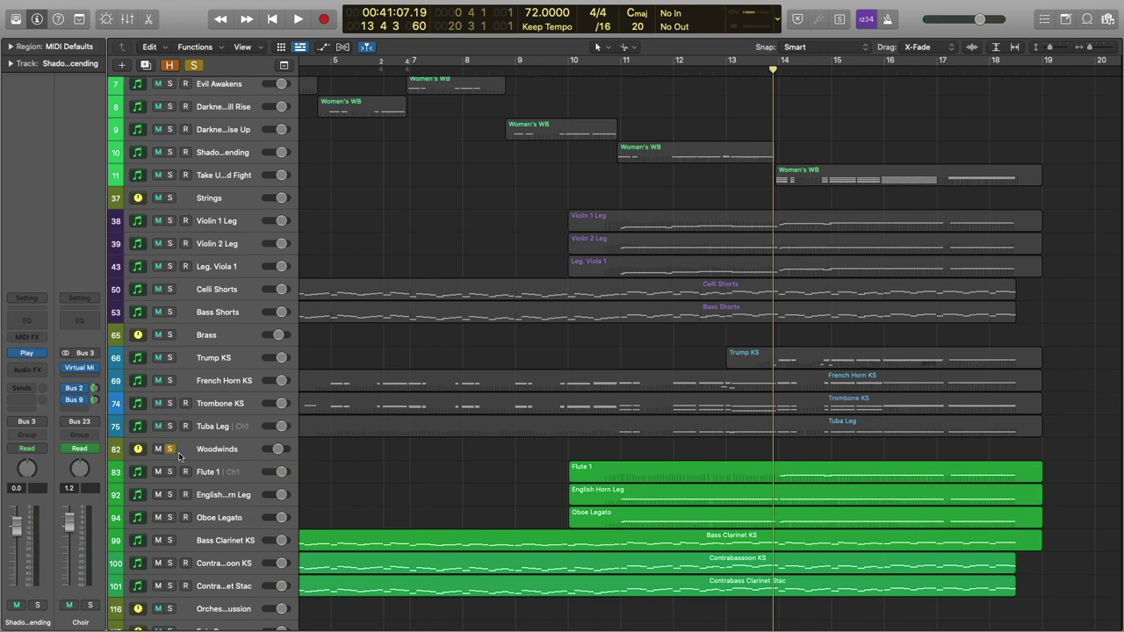
left_click(169, 449)
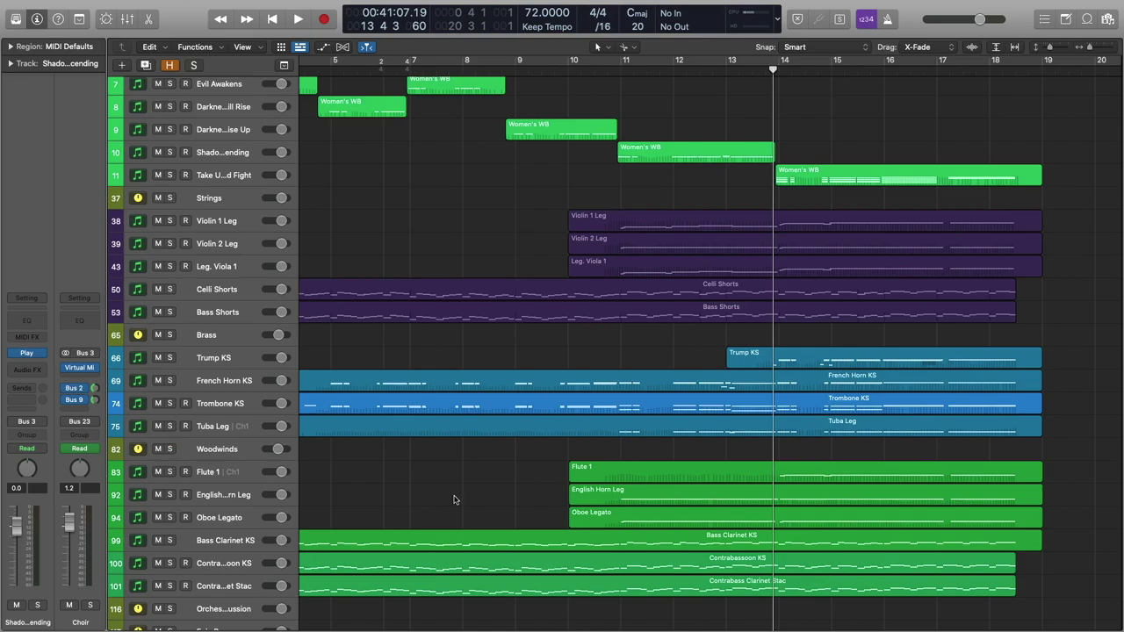
Open the Timpani KS region in the Piano Roll to view its notes, and close the editor again.
scroll(490, 494, "down", 5)
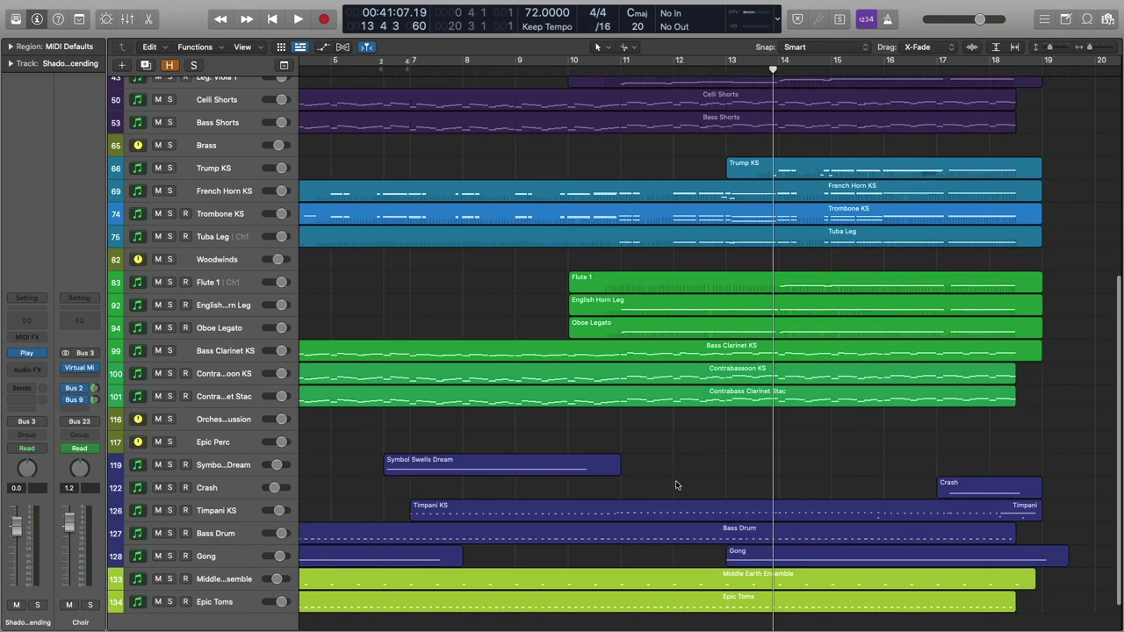
double_click(665, 513)
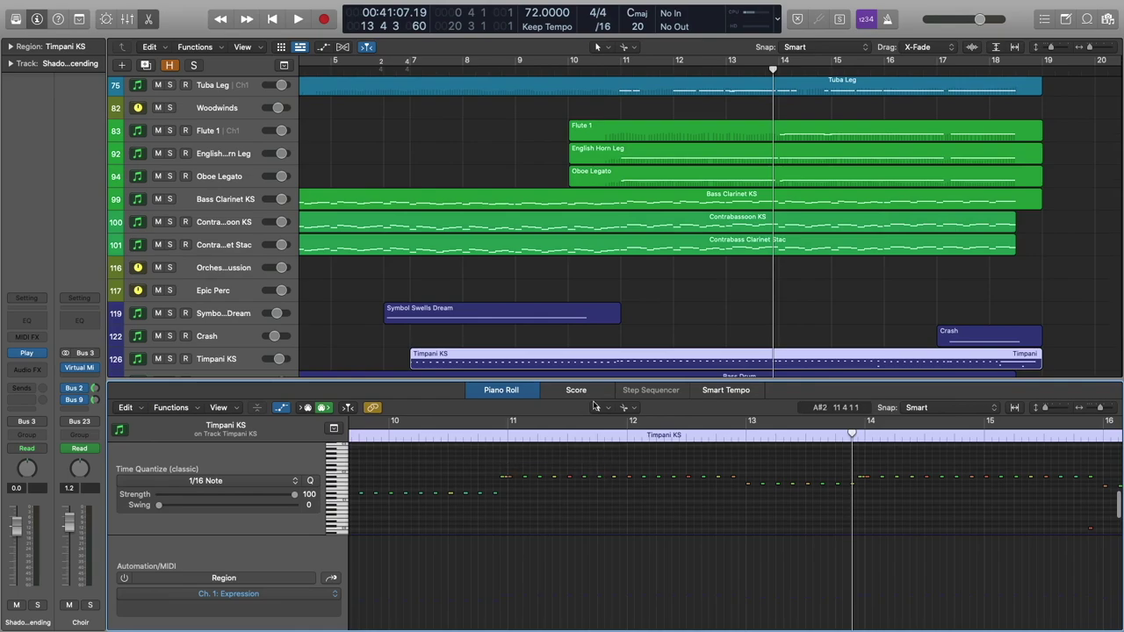
key("e")
Play the full arrangement from bar 12 beat 4 to bar 19 beat 2.
scroll(661, 424, "up", 10)
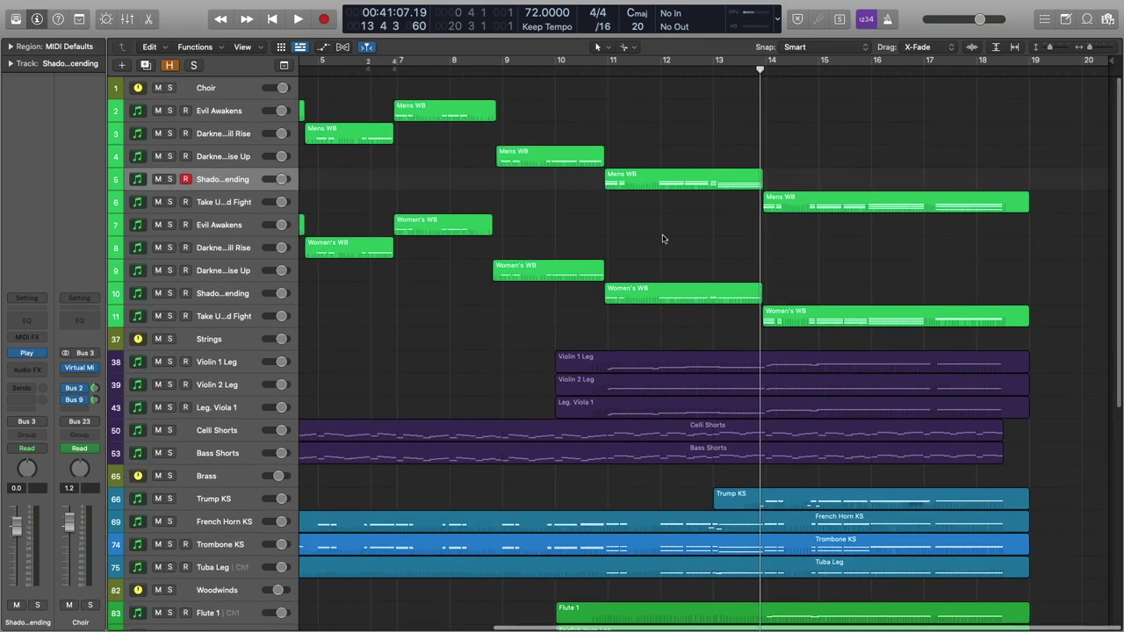
scroll(819, 283, "down", 4)
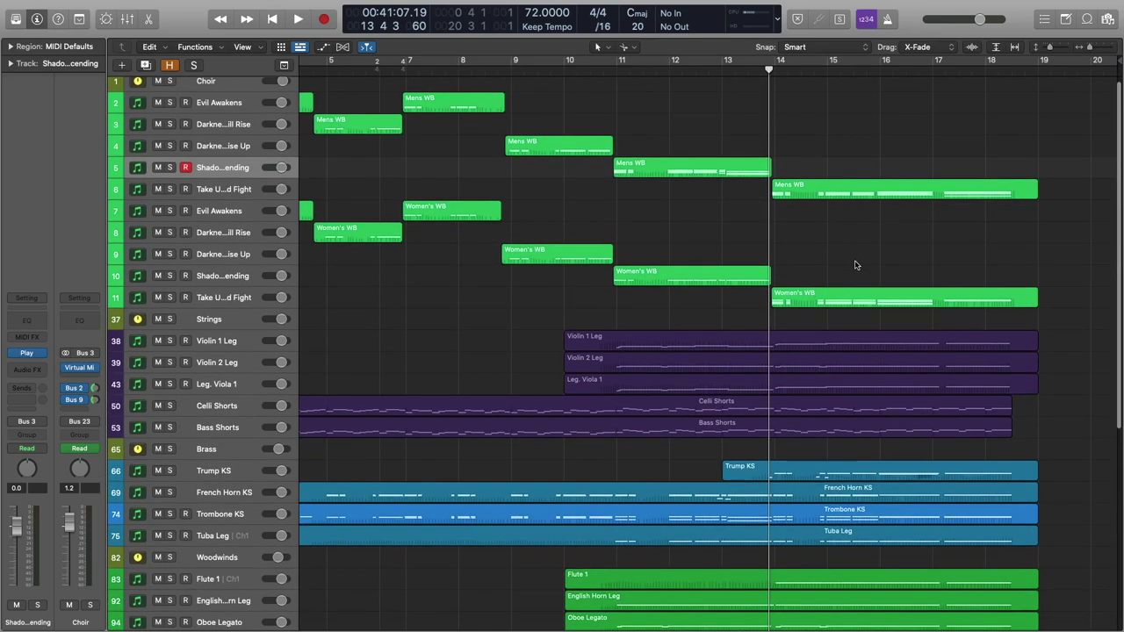
scroll(839, 242, "down", 1)
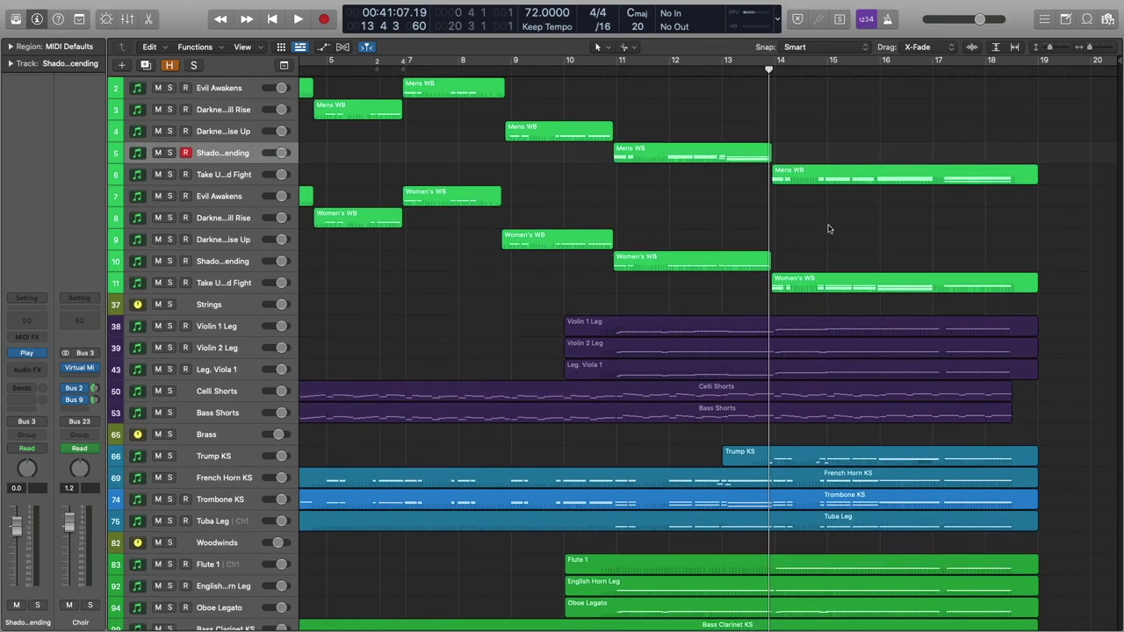
scroll(828, 290, "down", 5)
scroll(816, 285, "up", 6)
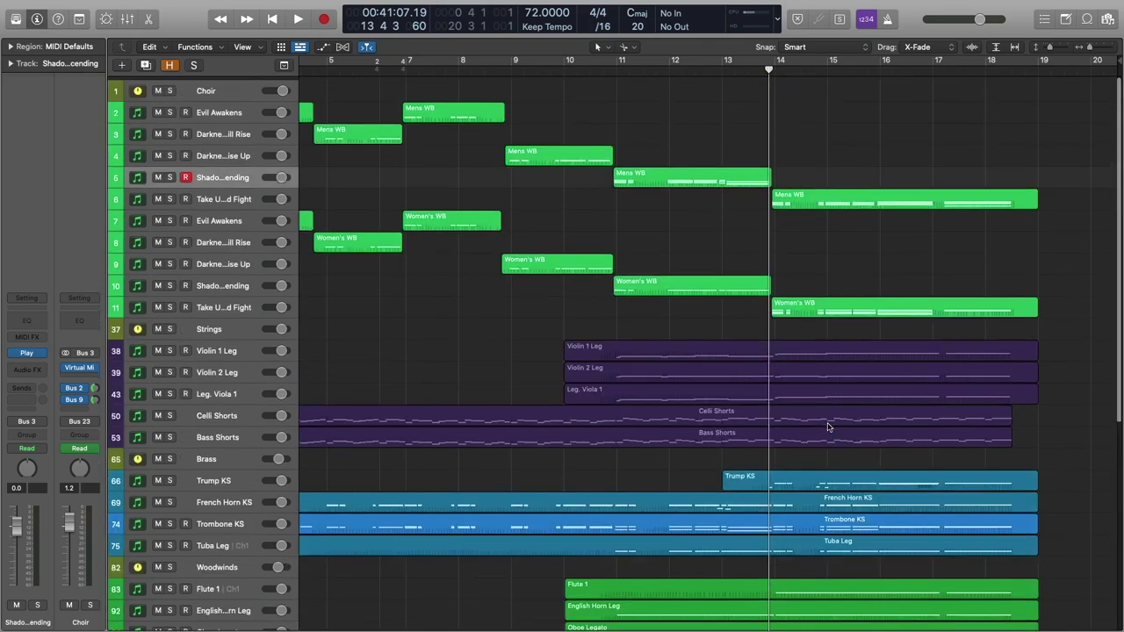
key("comma")
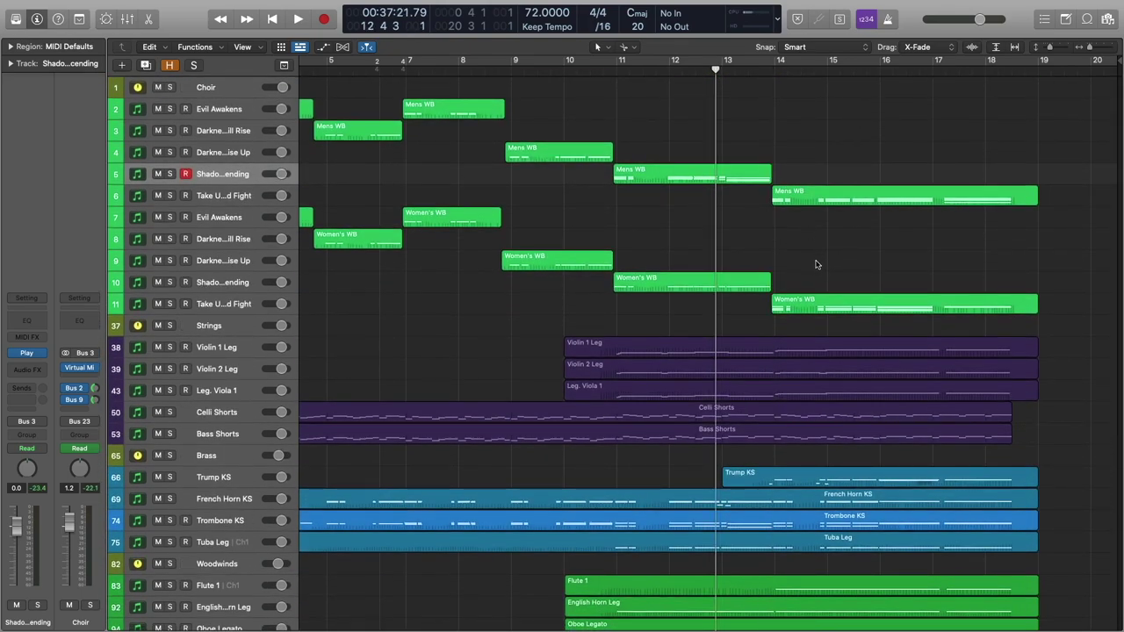
key("space")
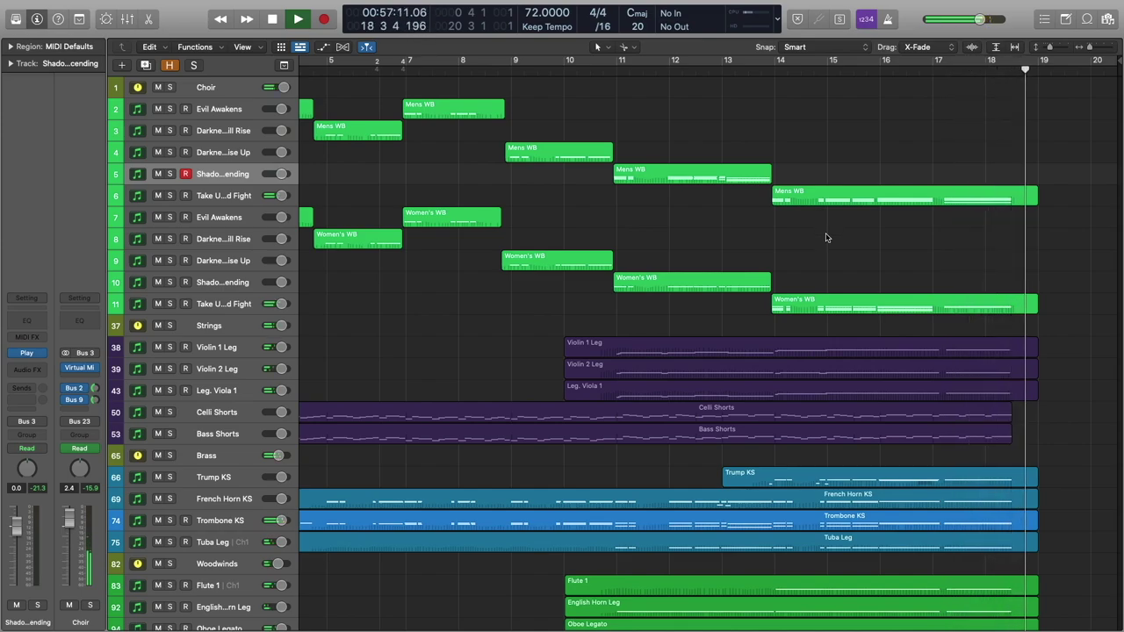
key("space")
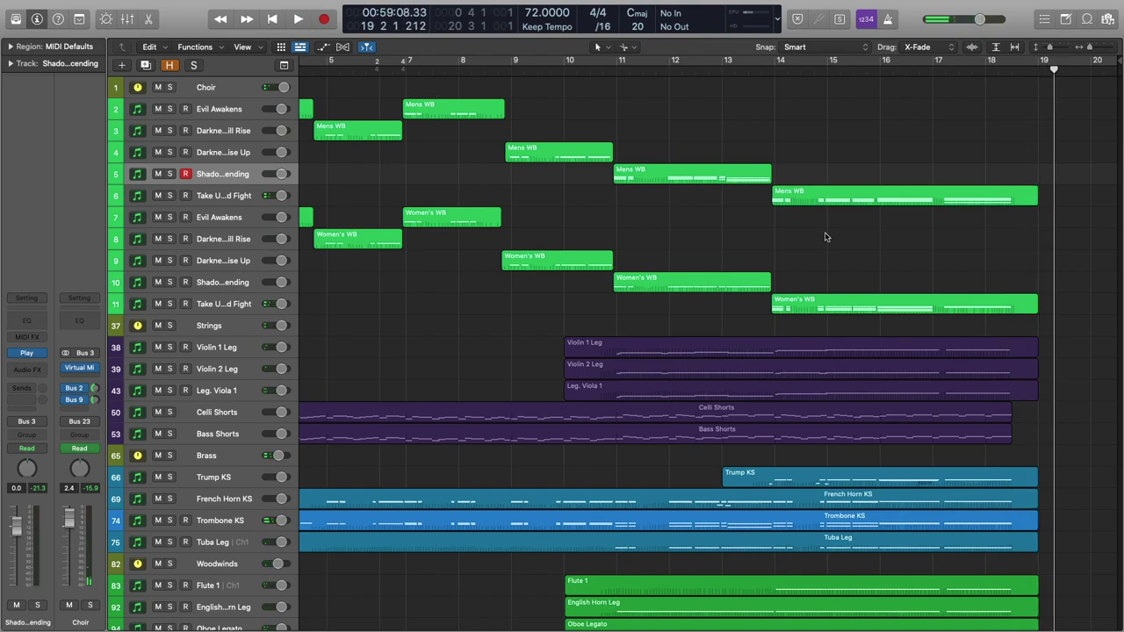
Solo the Choir group and play its final men's and women's regions to bar 18 beat 3 with their modulation shown in the Piano Roll.
left_click(169, 87)
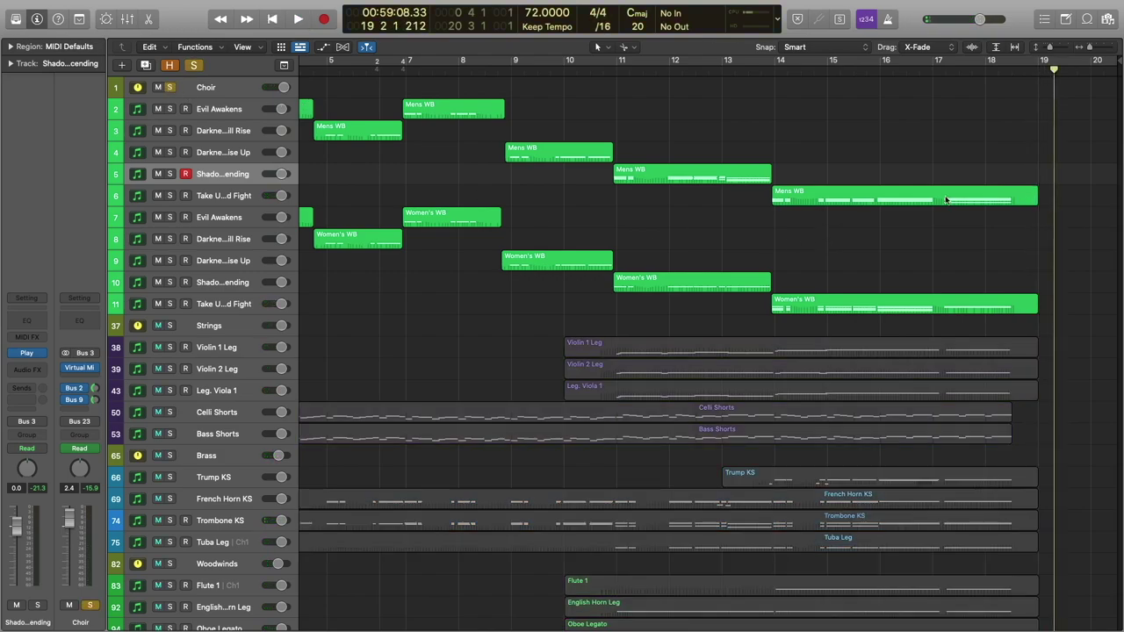
left_click_drag(847, 151, 878, 315)
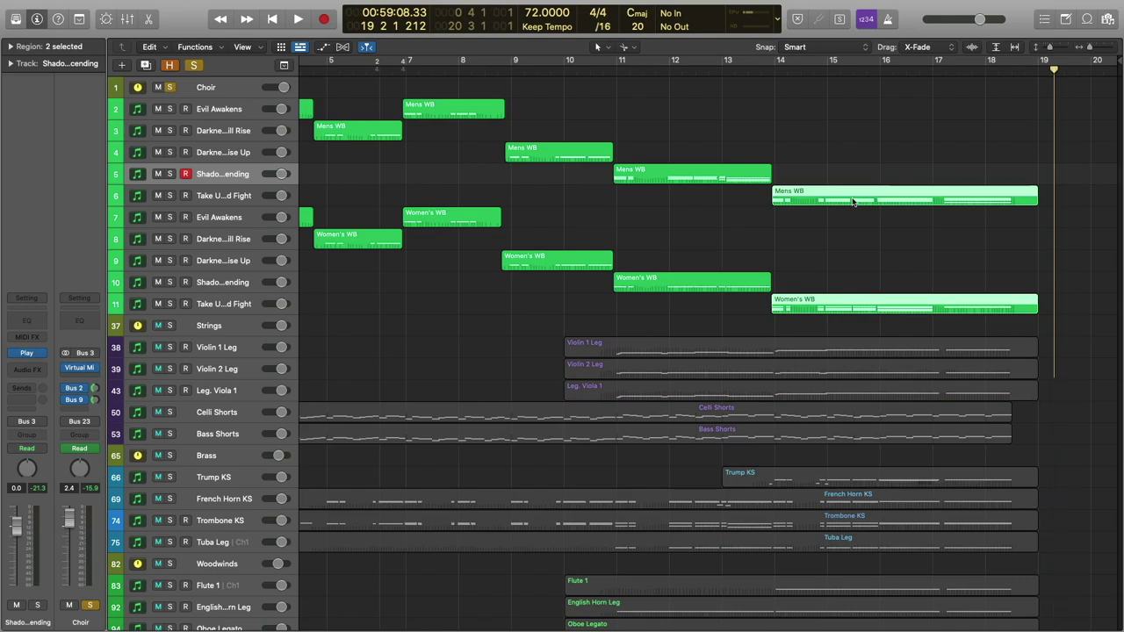
key("p")
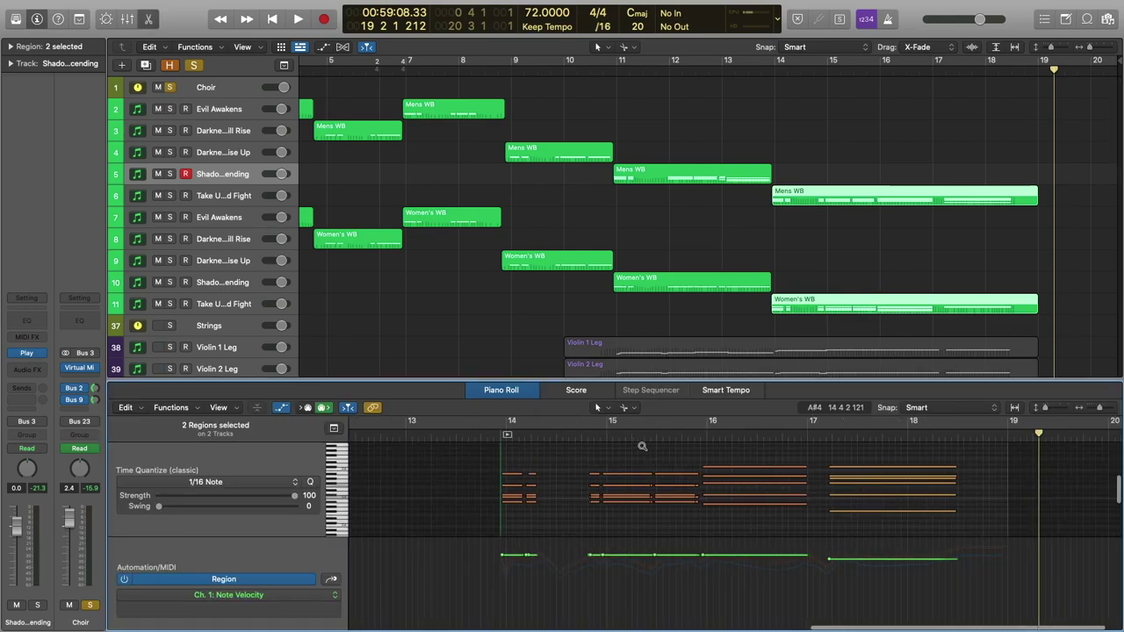
left_click(331, 580)
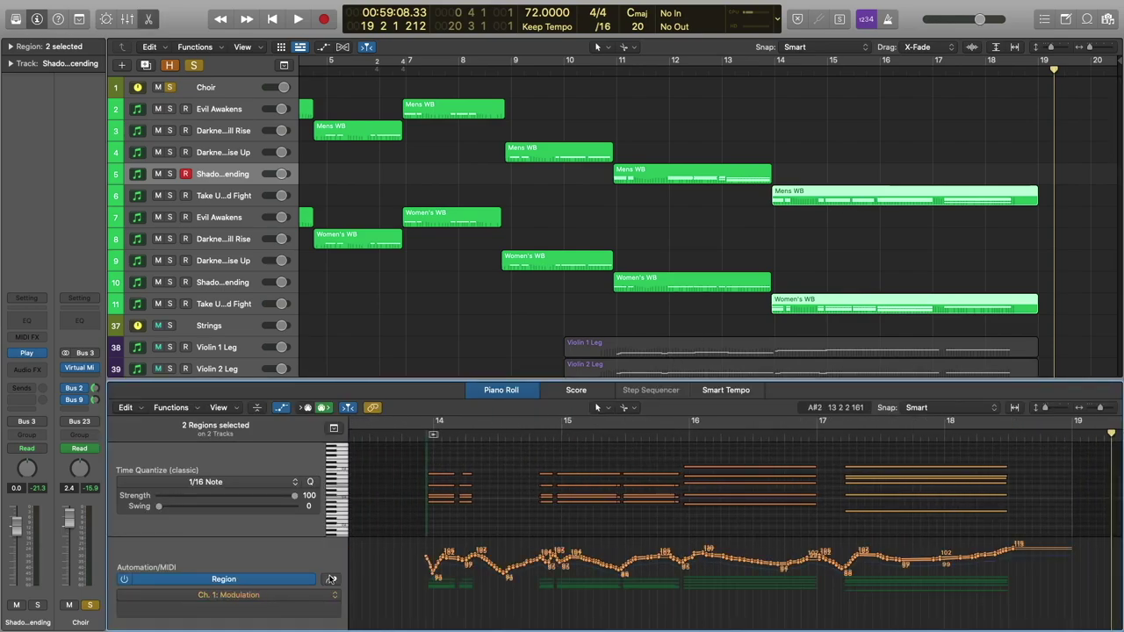
key("space")
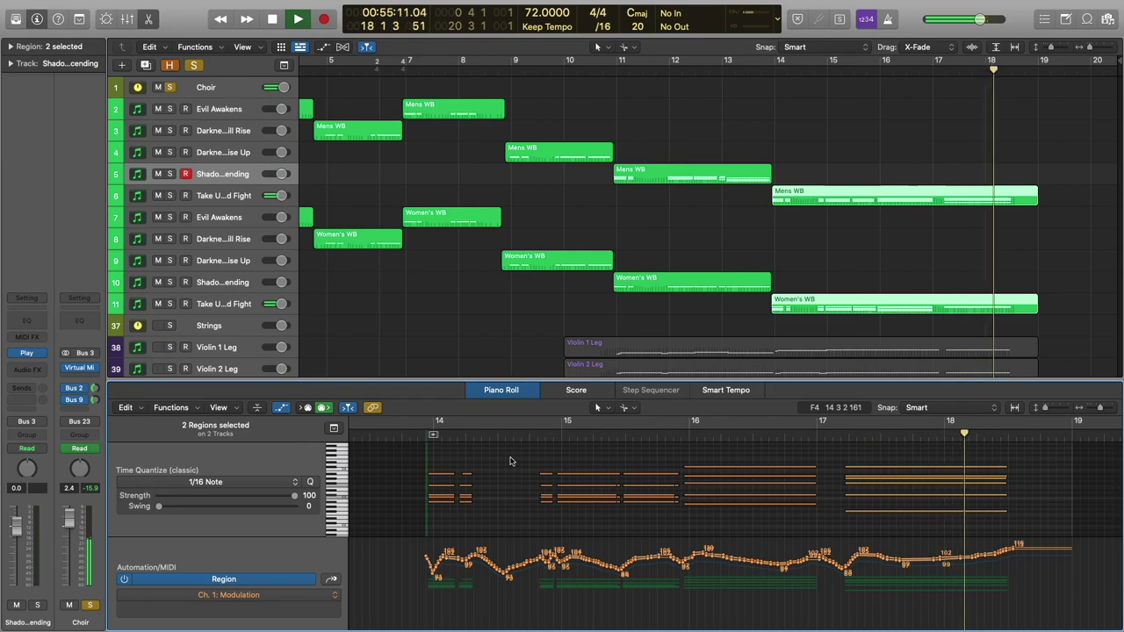
key("space")
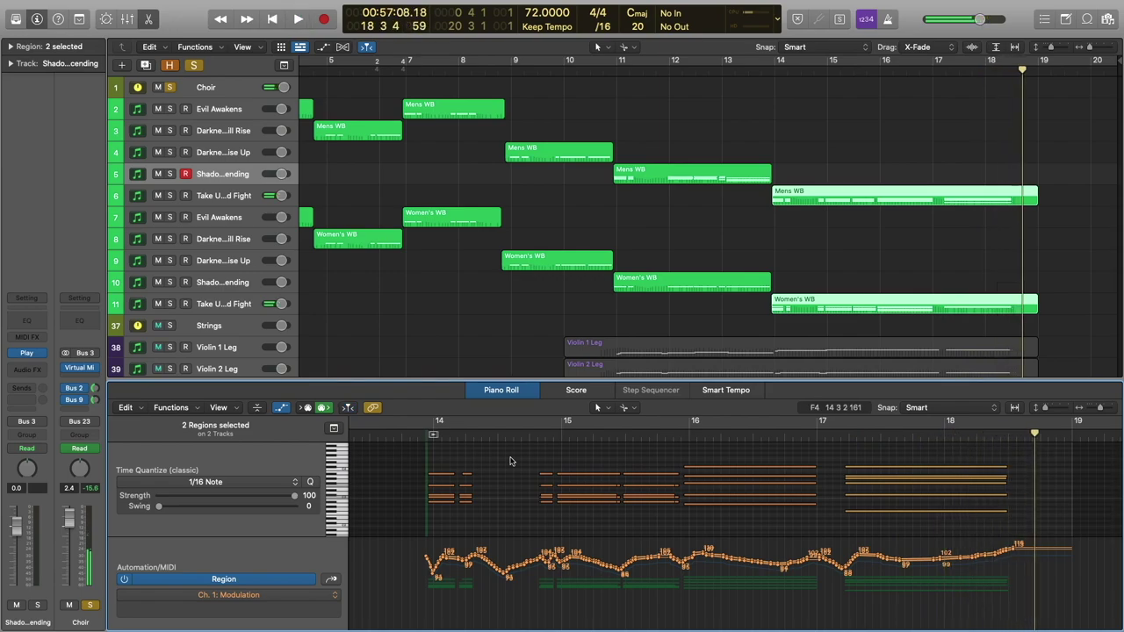
Open the Play instrument of the men's Take Up Your Sword and Fight track and compare the timing of the words tAE and kup.
left_click(29, 355)
key("Down")
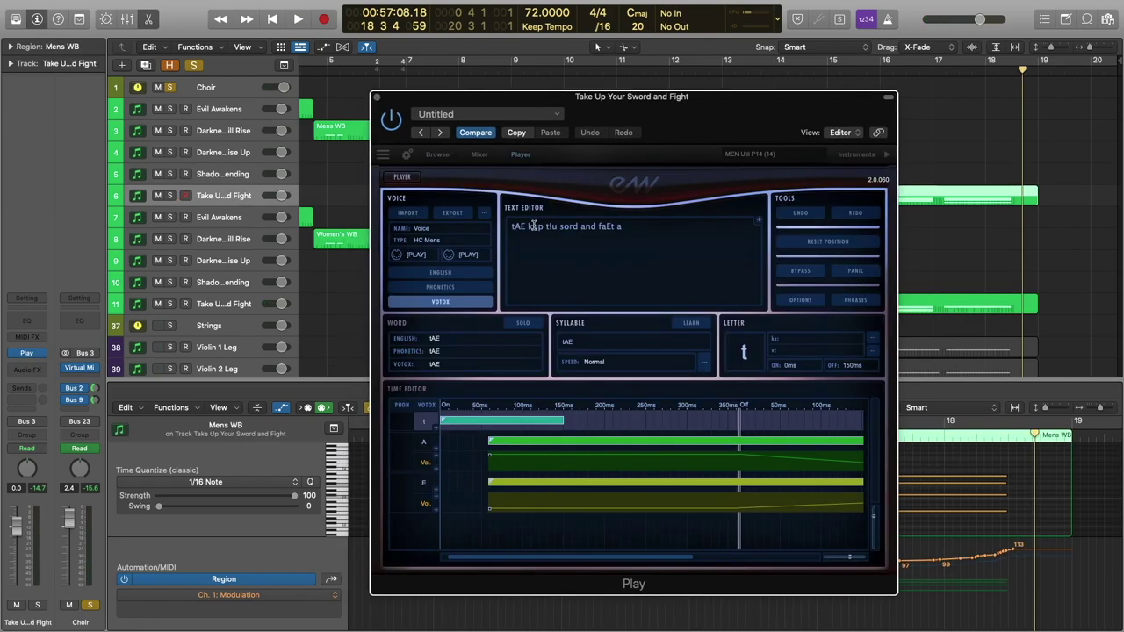
left_click(533, 226)
left_click(522, 226)
left_click(528, 226)
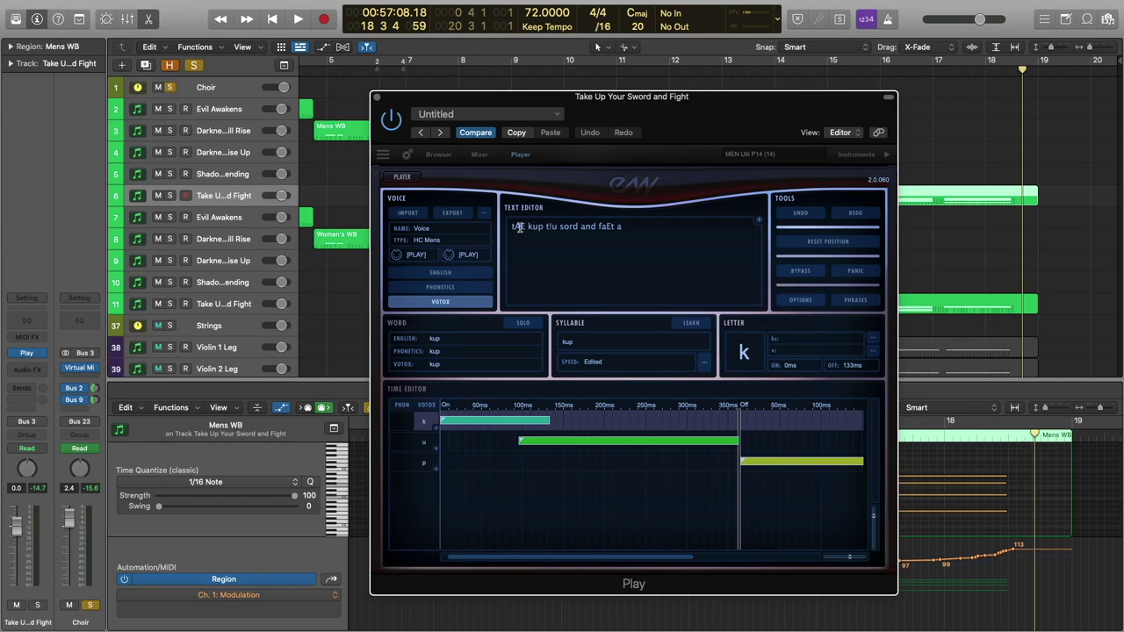
left_click(525, 226)
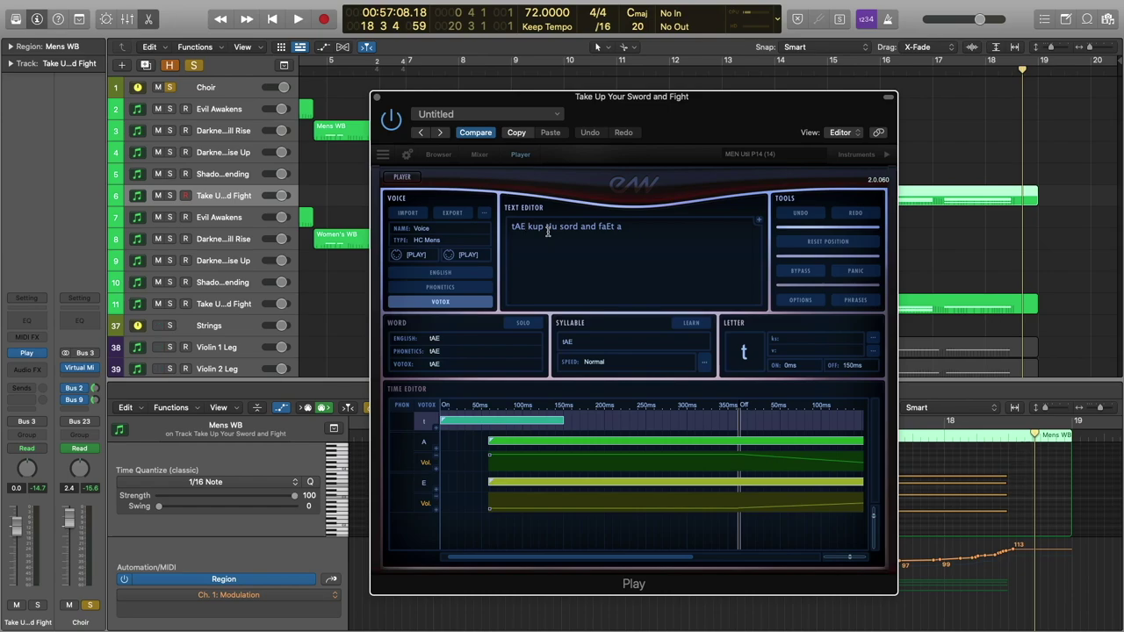
left_click(533, 227)
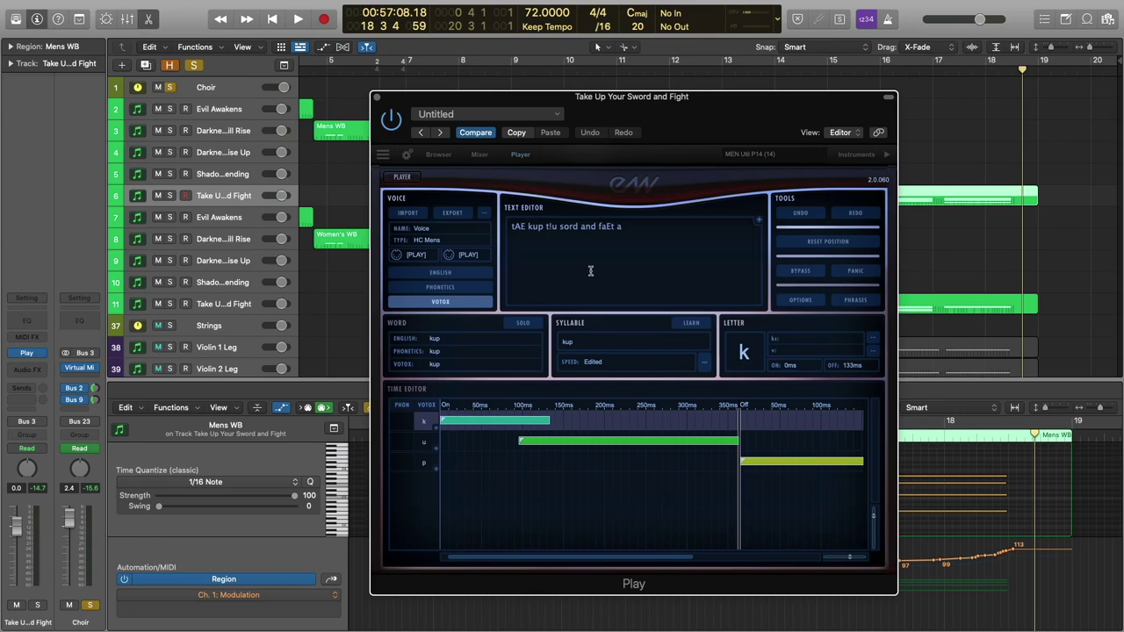
Examine the letter timing and vowel volume curves of the word faEt in the time editor.
left_click(605, 226)
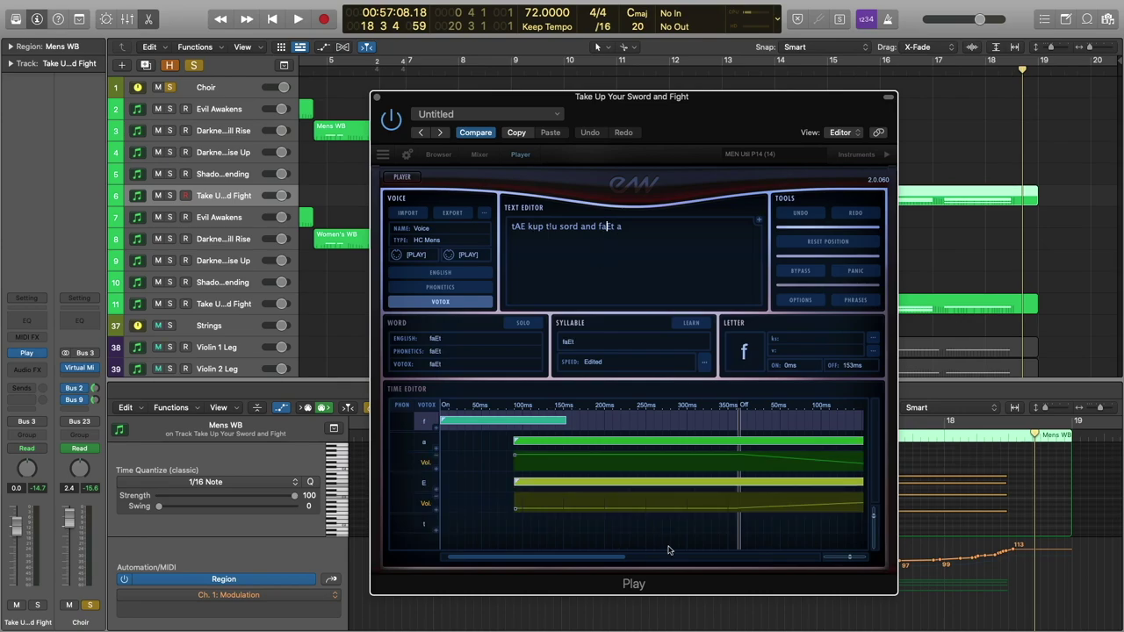
left_click_drag(597, 563, 616, 562)
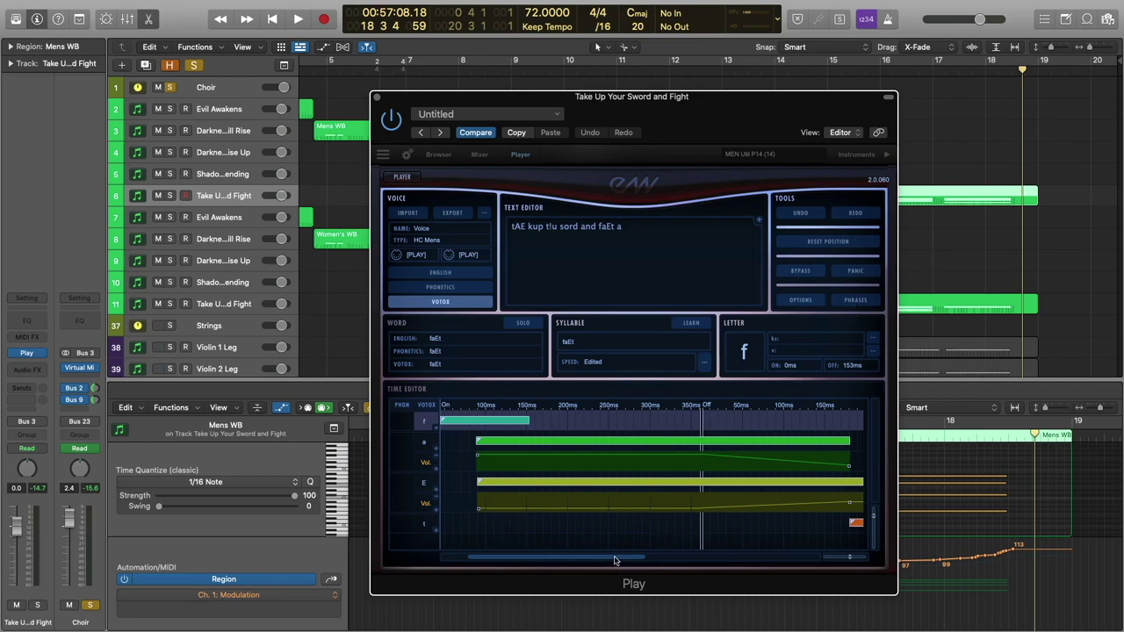
left_click_drag(618, 560, 562, 559)
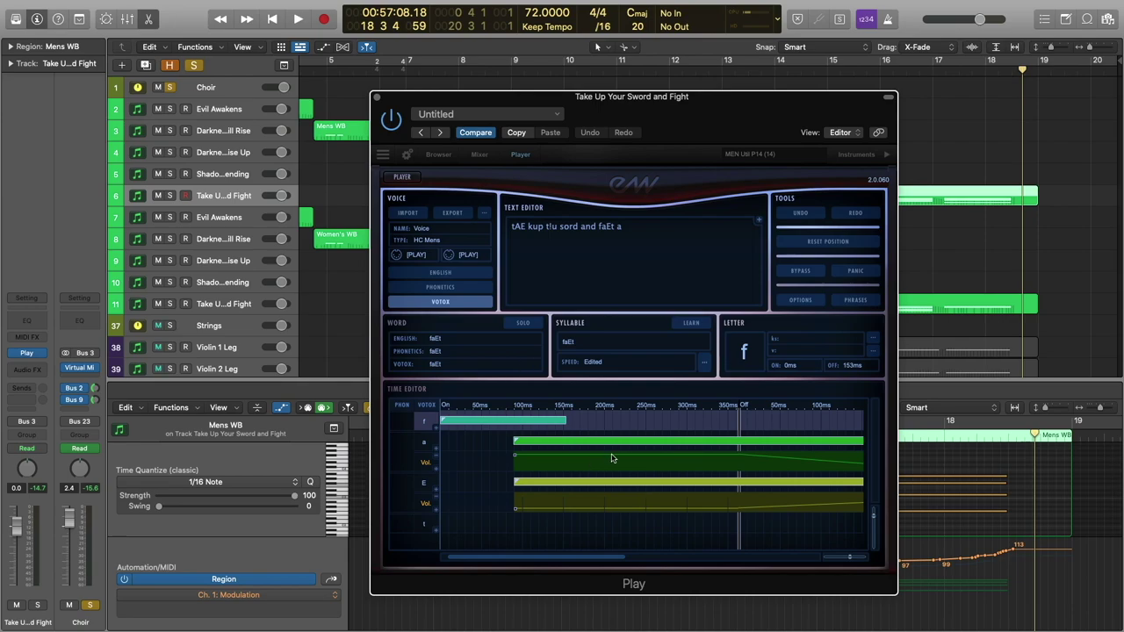
left_click_drag(578, 559, 611, 560)
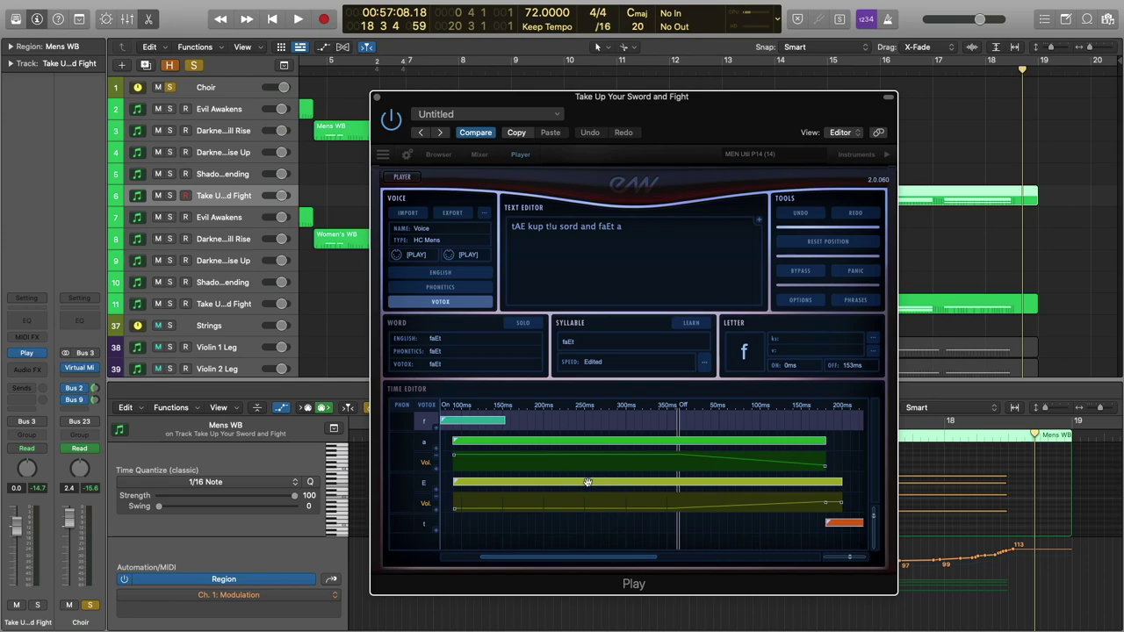
Extend the closing t of faEt to an Off value of -417 ms and close the instrument window.
left_click_drag(538, 568, 658, 563)
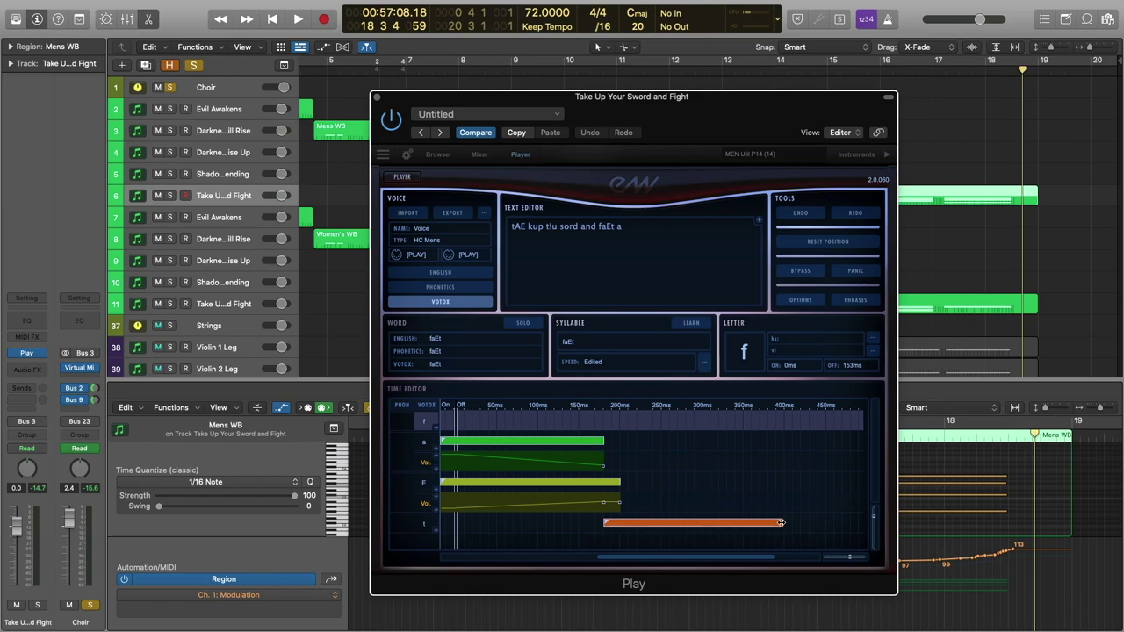
mouse_move(781, 522)
left_mouse_down()
mouse_move(813, 522)
mouse_move(799, 522)
left_mouse_up()
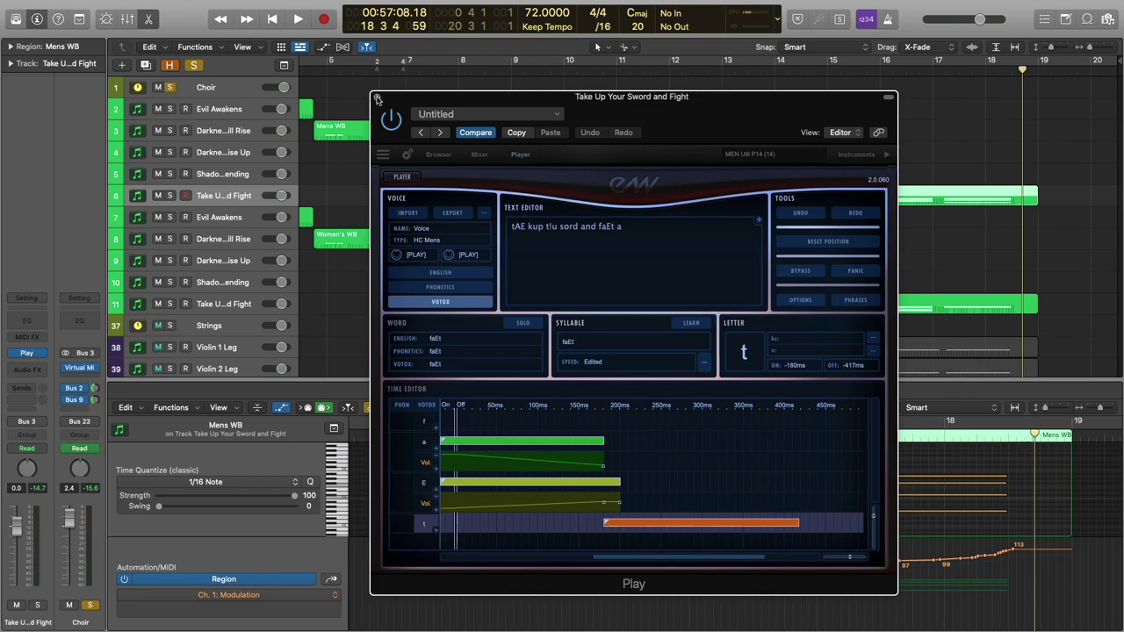
left_click(377, 97)
Deselect the choir region and switch the solo from the Choir group to the Strings group.
left_click(454, 324)
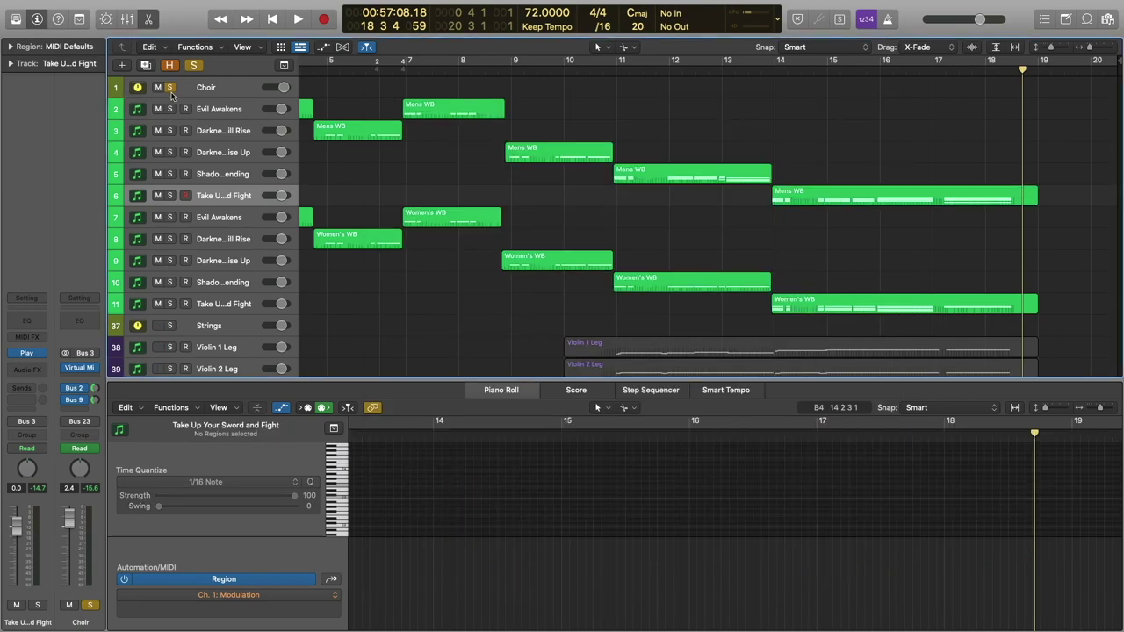
left_click(171, 88)
scroll(372, 233, "down", 3)
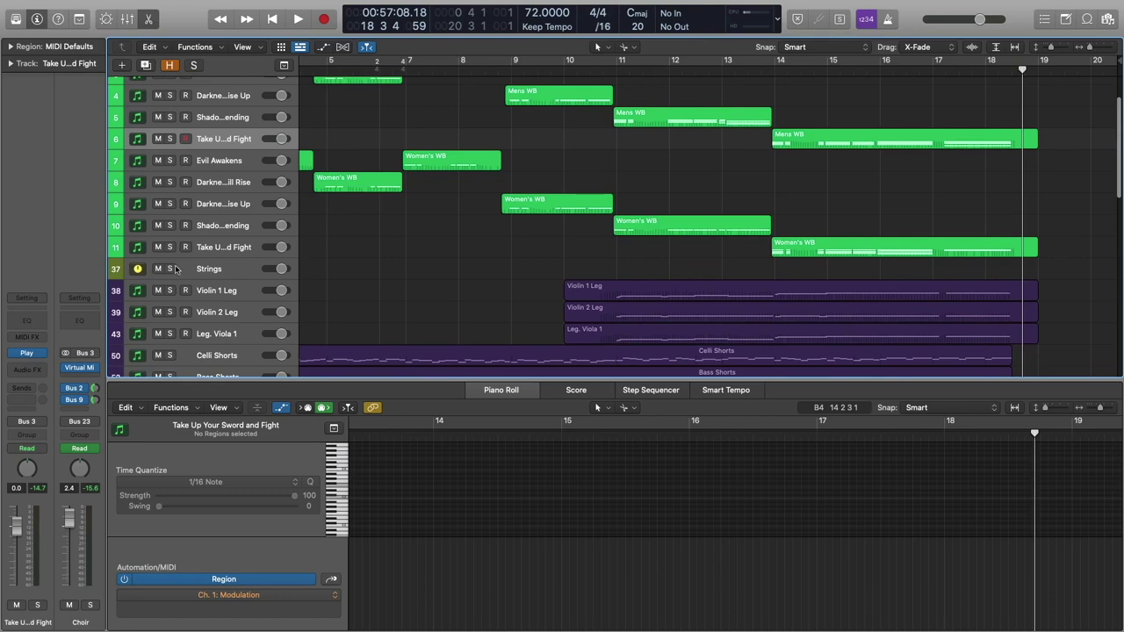
left_click(170, 269)
Show the notes and modulation of all five string regions in the Piano Roll, with the playhead at bar 13 beat 4.
scroll(742, 269, "down", 1)
left_click_drag(736, 258, 776, 364)
scroll(705, 314, "down", 2)
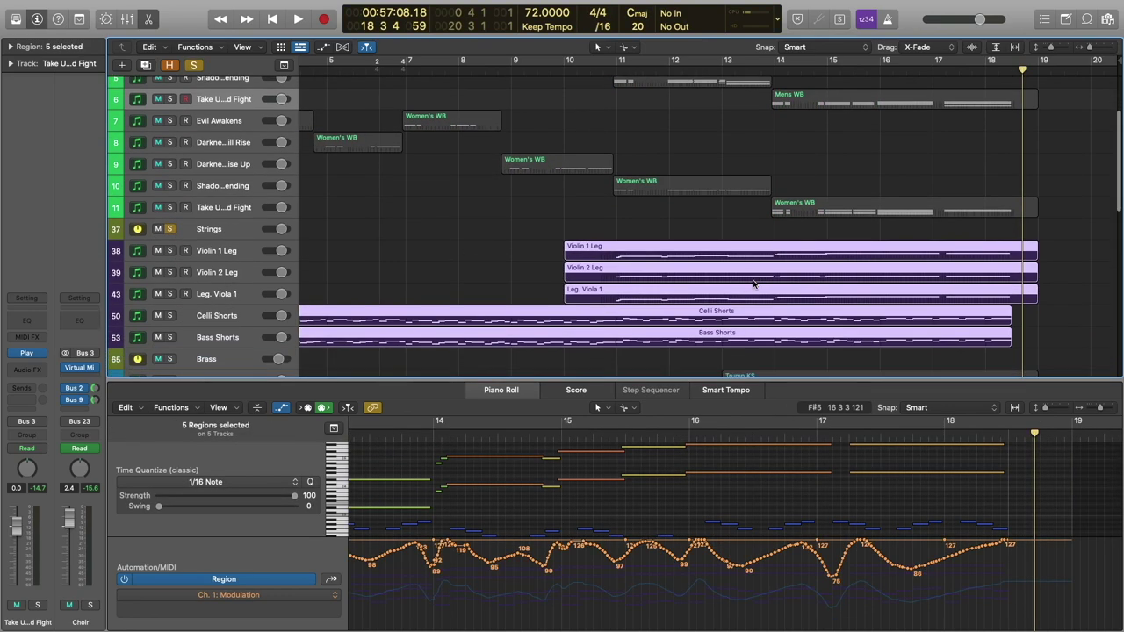
left_click(423, 438)
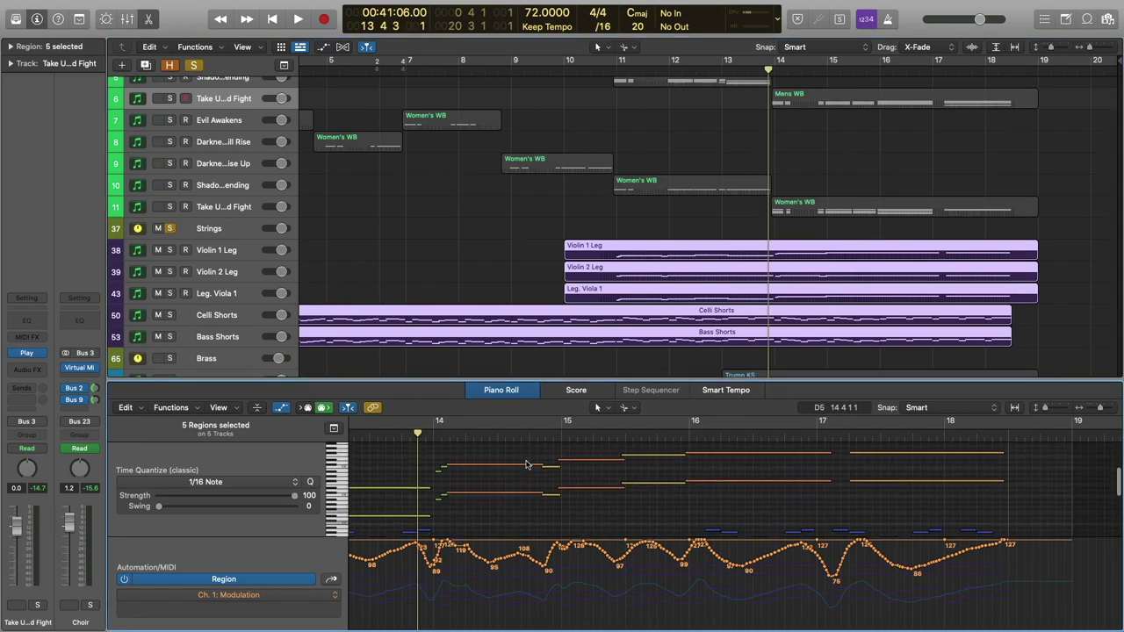
scroll(548, 463, "down", 2)
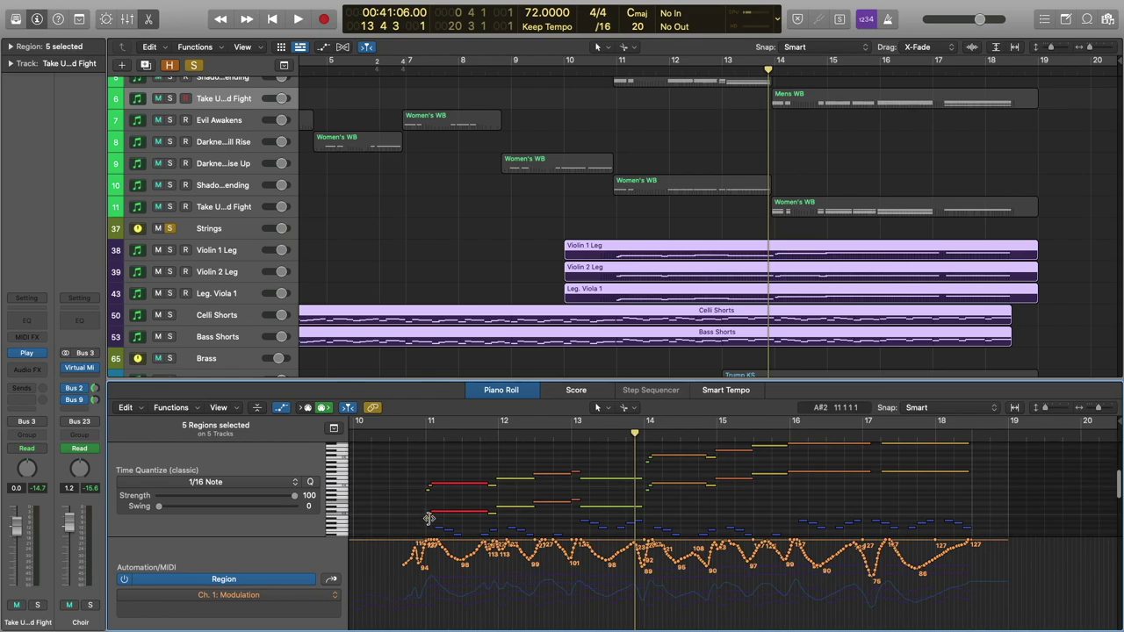
scroll(614, 474, "up", 3)
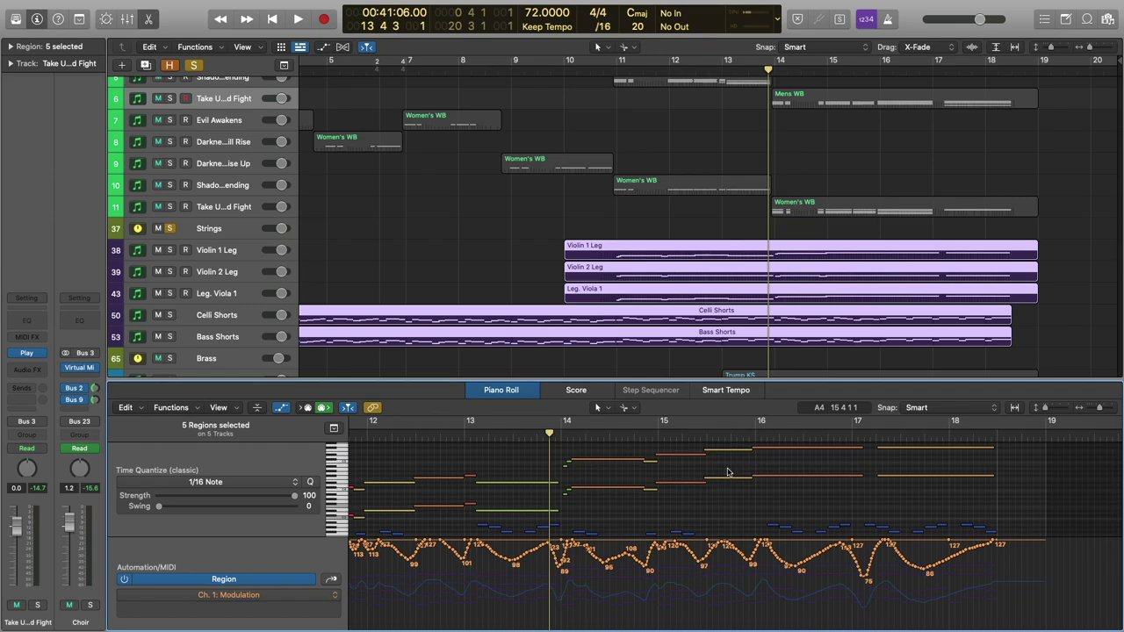
Play the soloed strings from bar 13 beat 4 to bar 18 beat 3 while viewing the legato lines and the low short notes.
key("space")
scroll(729, 501, "down", 1)
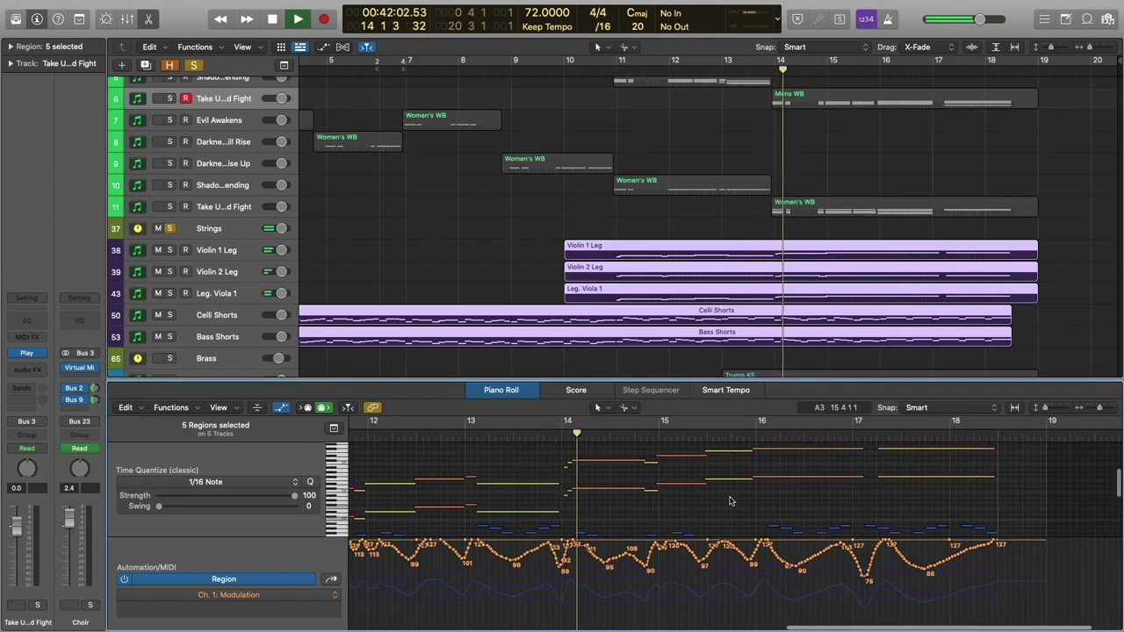
scroll(729, 501, "down", 3)
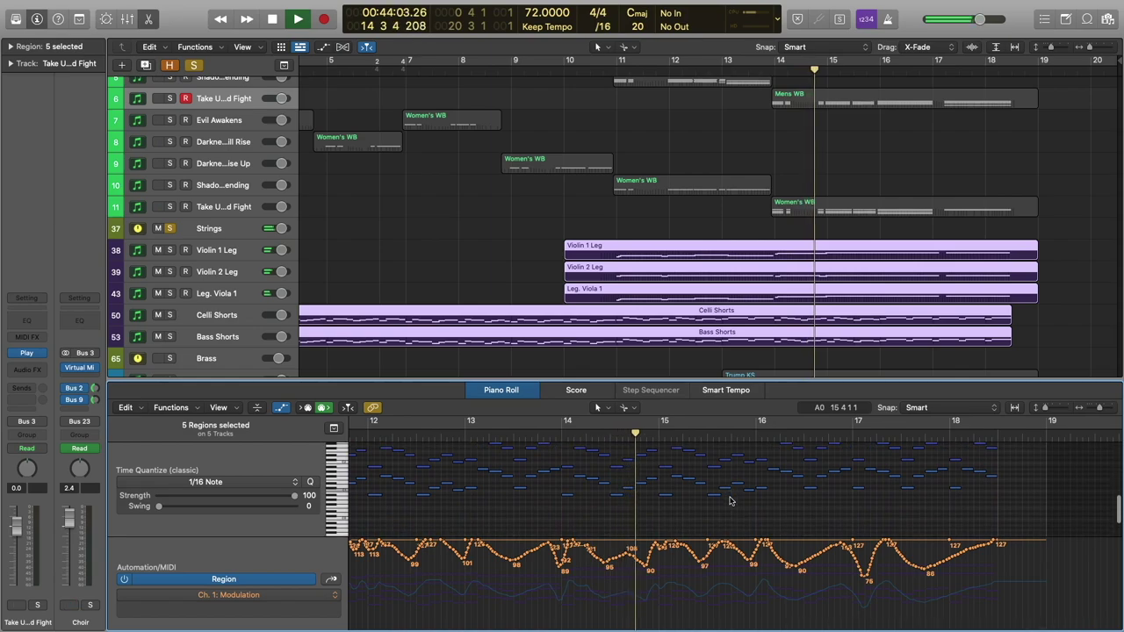
scroll(729, 500, "up", 3)
scroll(729, 500, "up", 1)
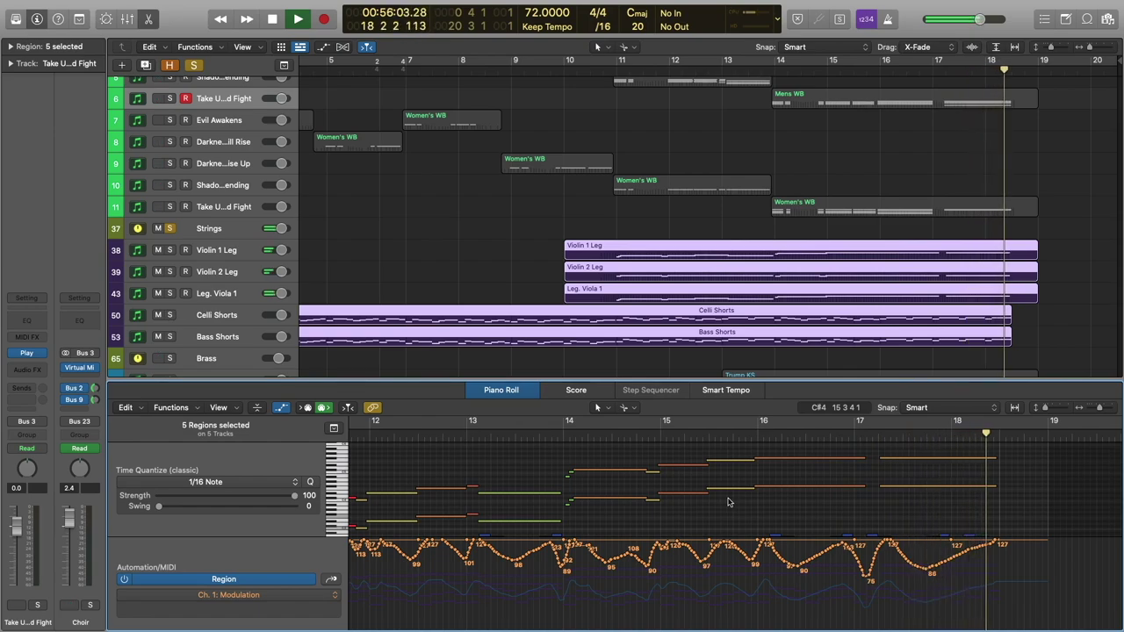
key("space")
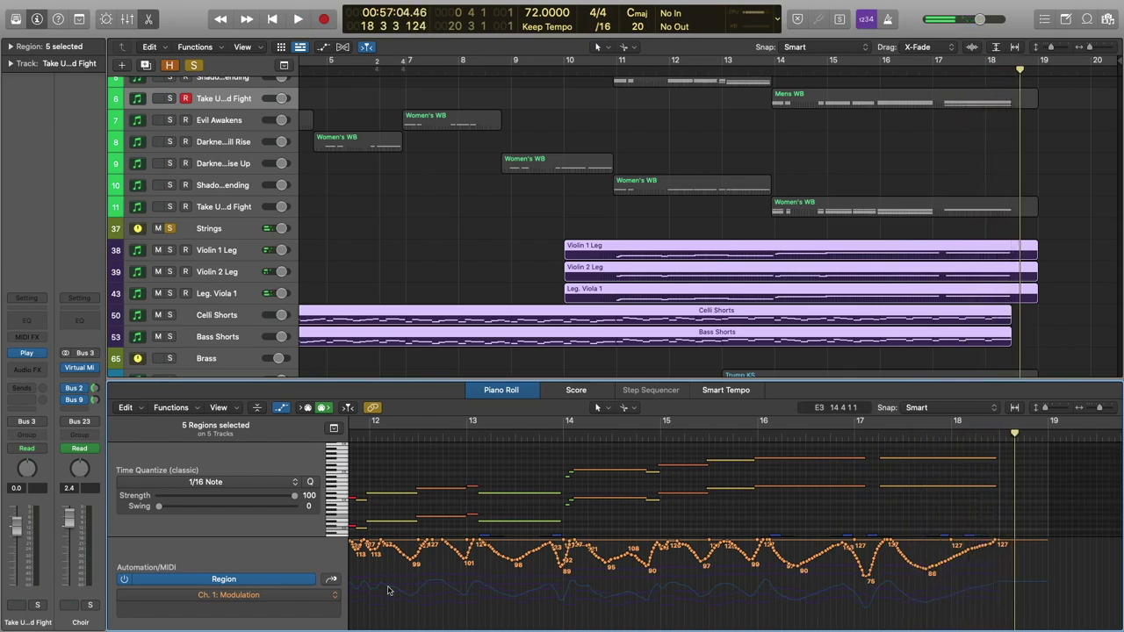
View the expression and note velocity data of the string regions, then return the lane to modulation.
left_click(331, 580)
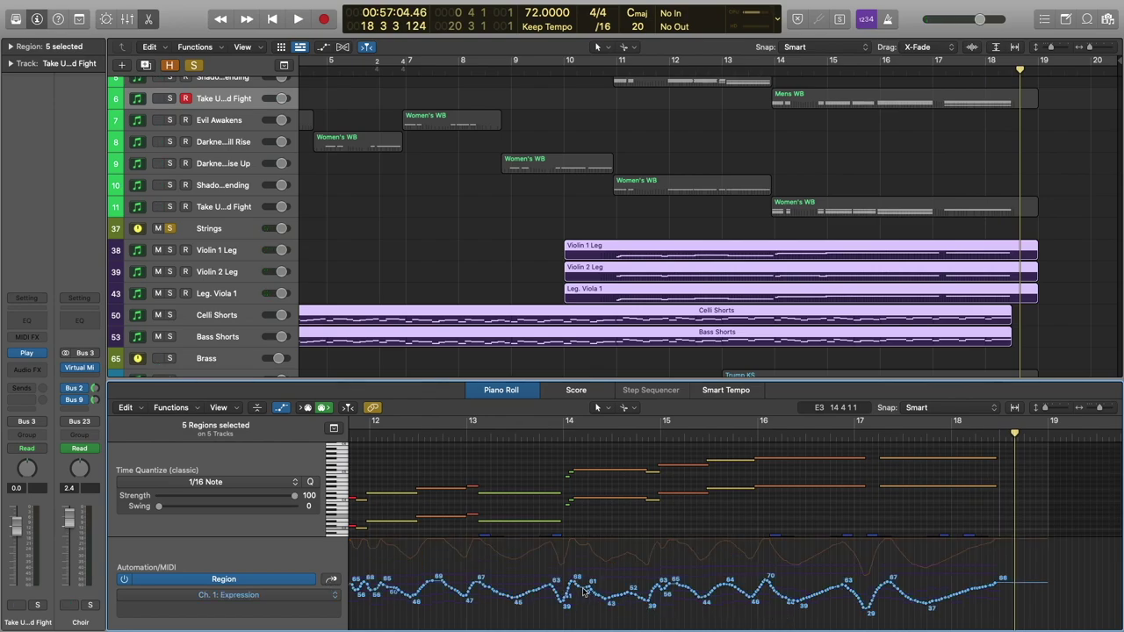
left_click(331, 579)
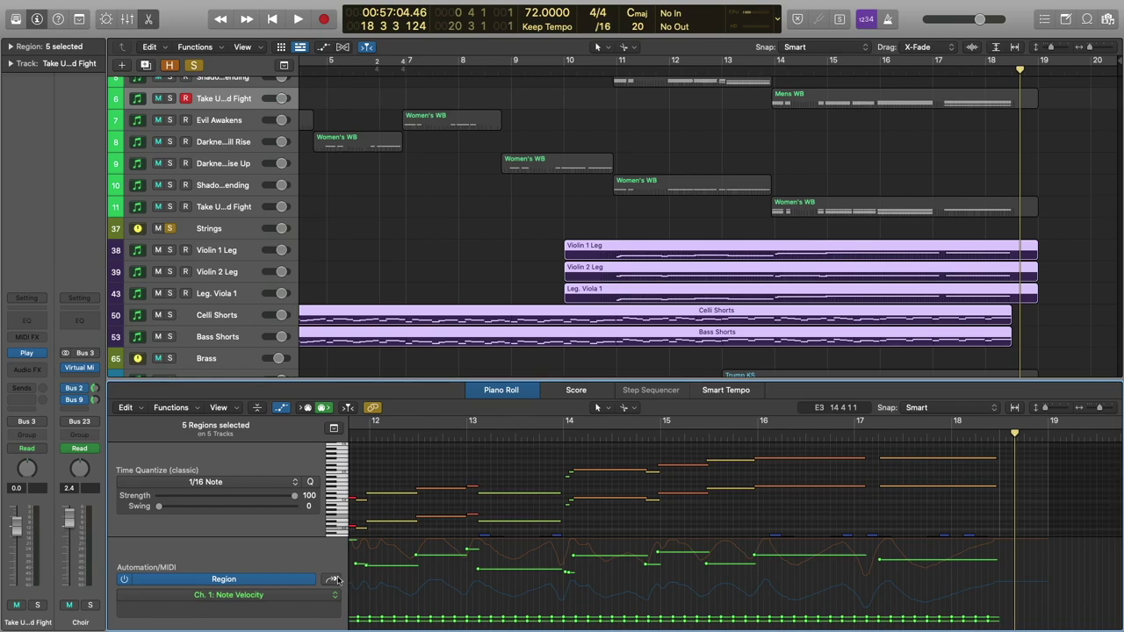
left_click(334, 581)
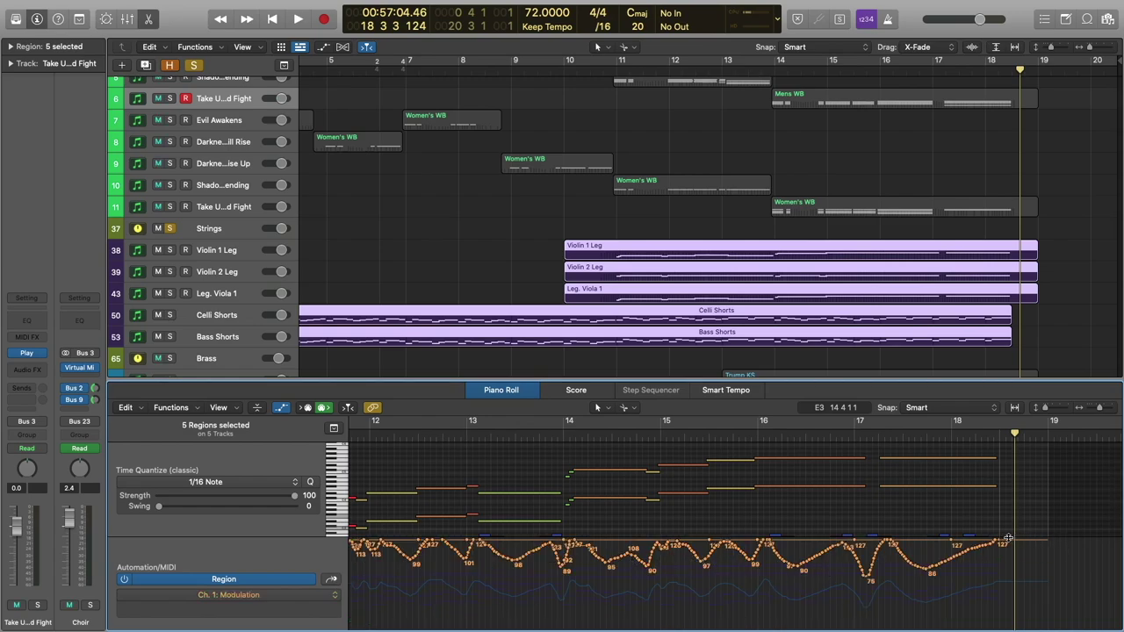
Close the Piano Roll, deselect the string regions and switch the solo from the Strings group to the Brass group.
key("e")
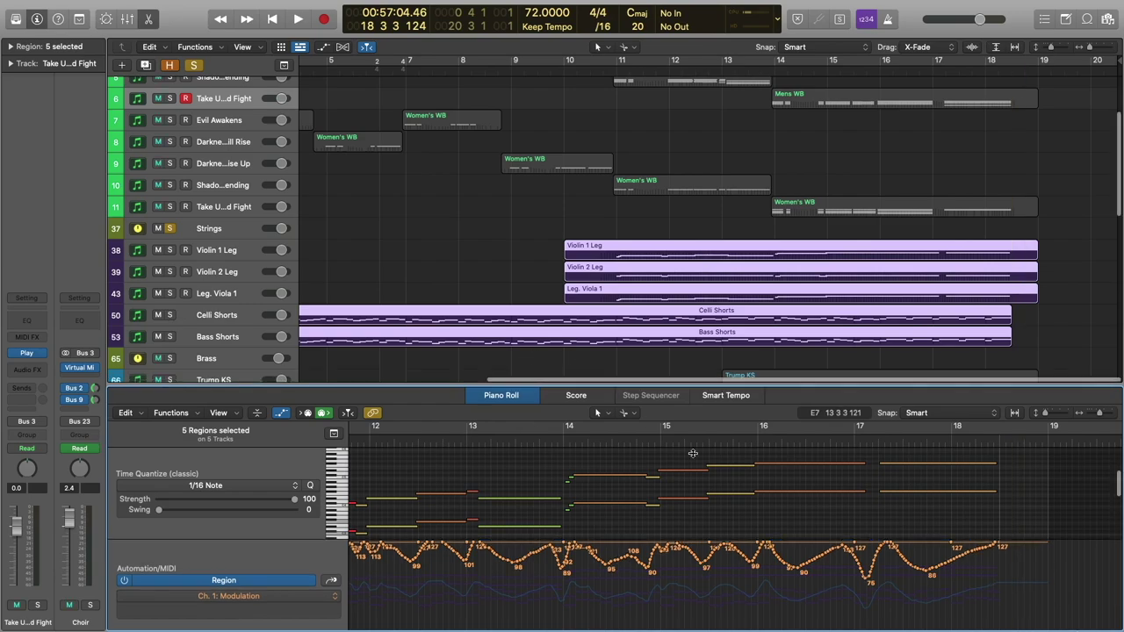
left_click(564, 379)
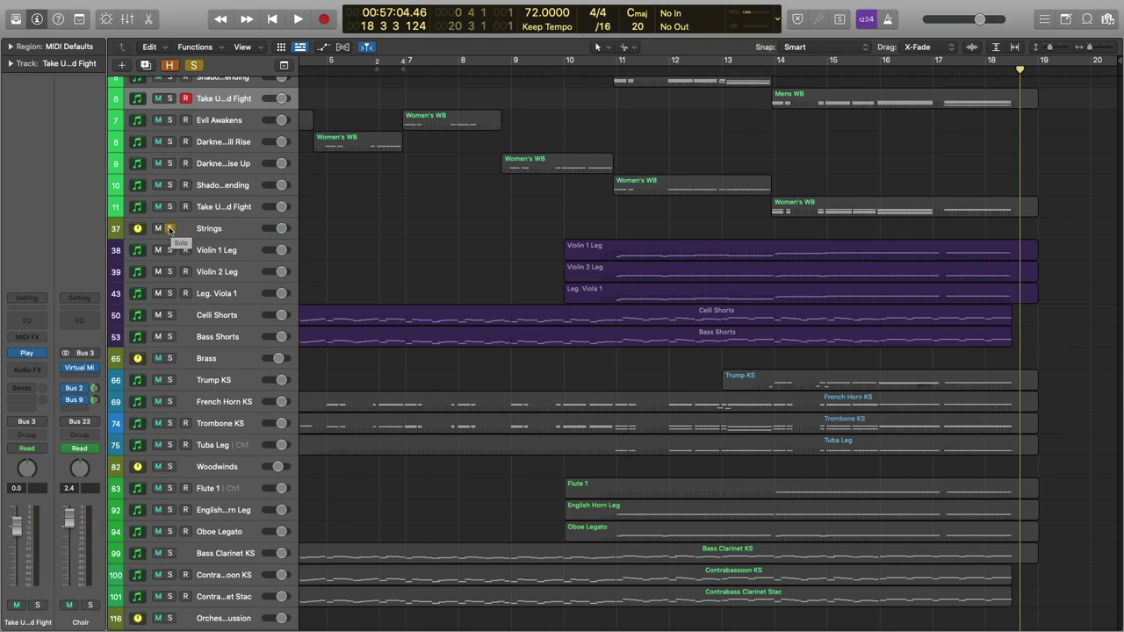
left_click(169, 230)
scroll(441, 375, "down", 1)
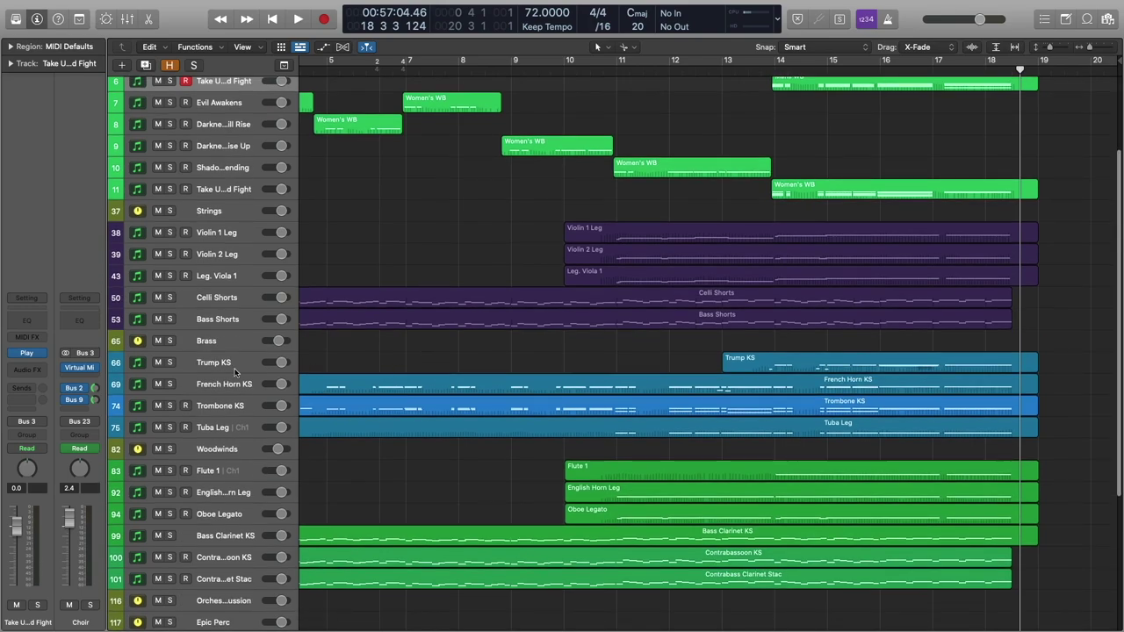
left_click(169, 341)
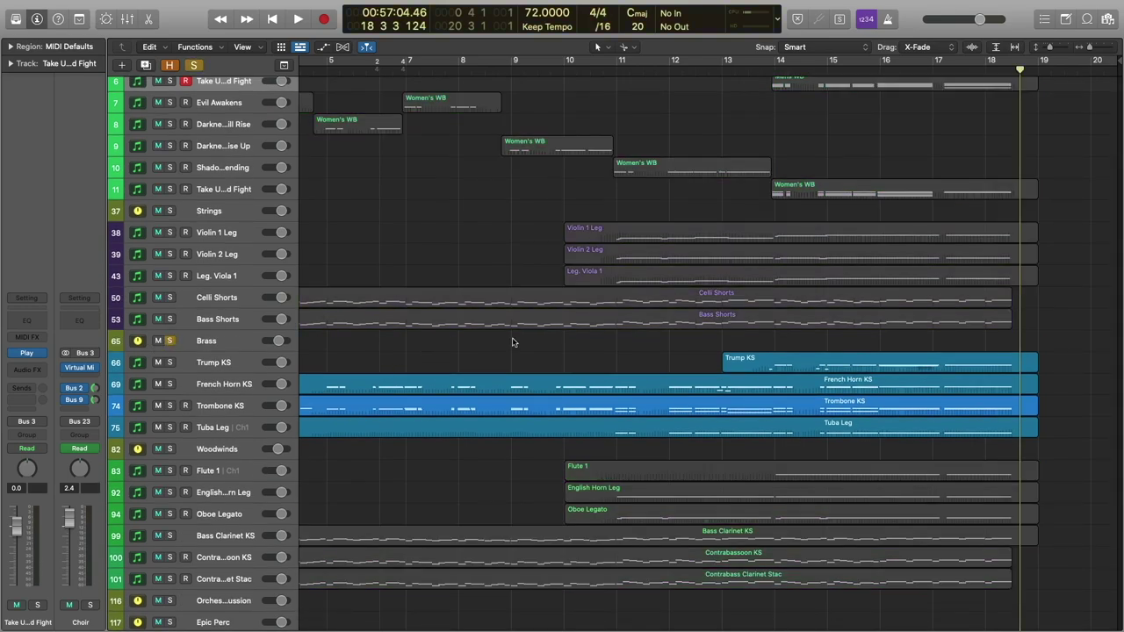
Show the notes and modulation of all four brass regions in the Piano Roll.
left_click(814, 355)
double_click(802, 364)
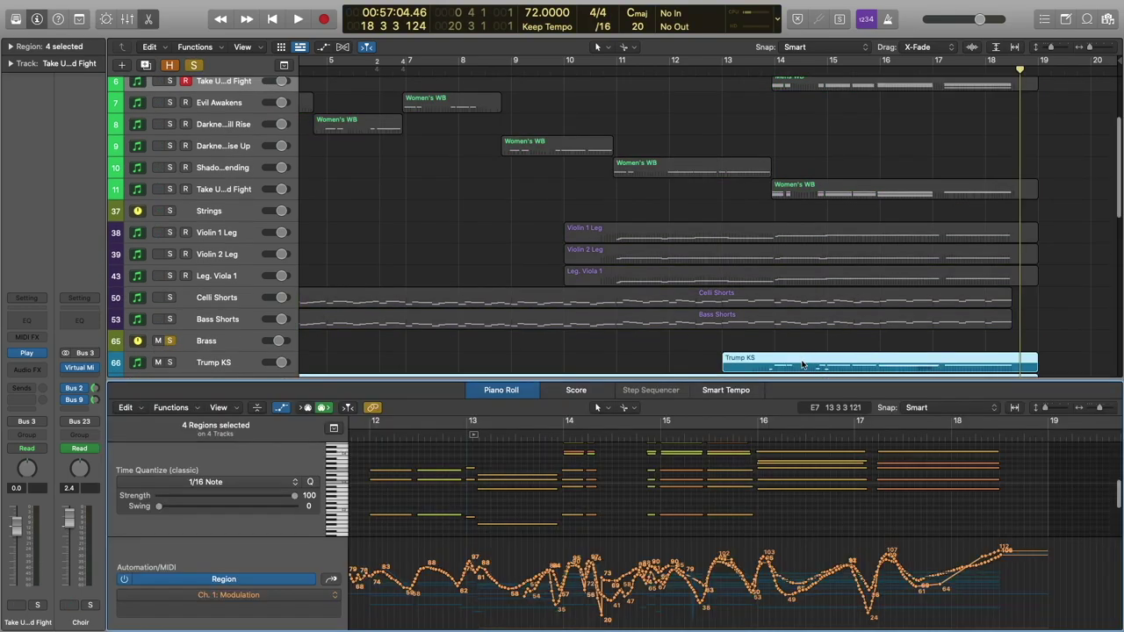
scroll(623, 476, "up", 1)
scroll(623, 476, "down", 1)
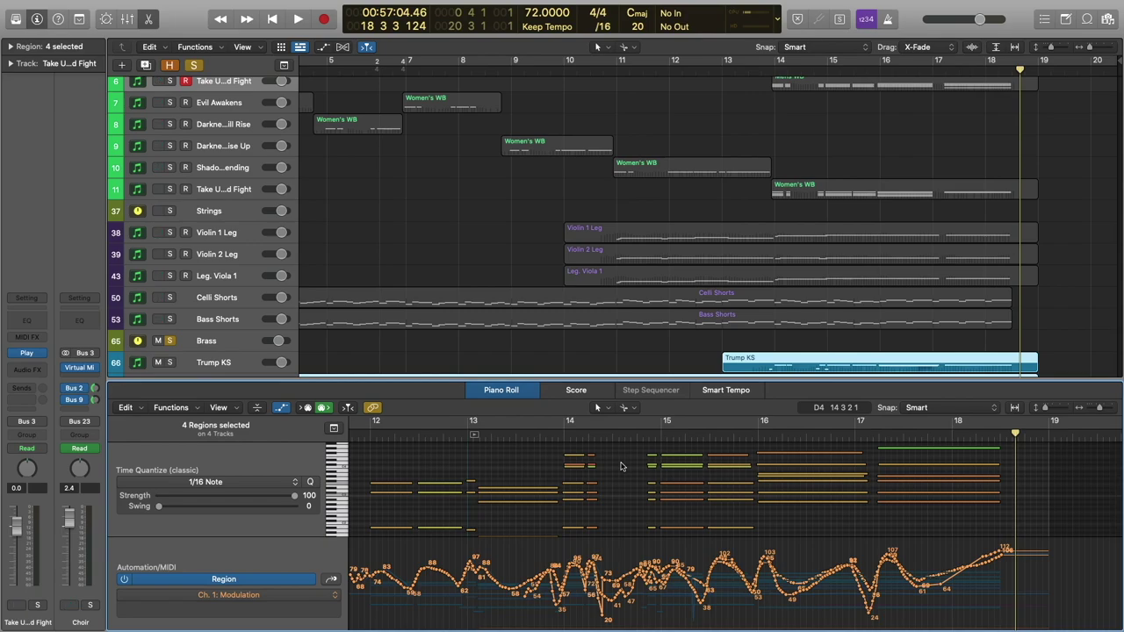
scroll(576, 466, "up", 2)
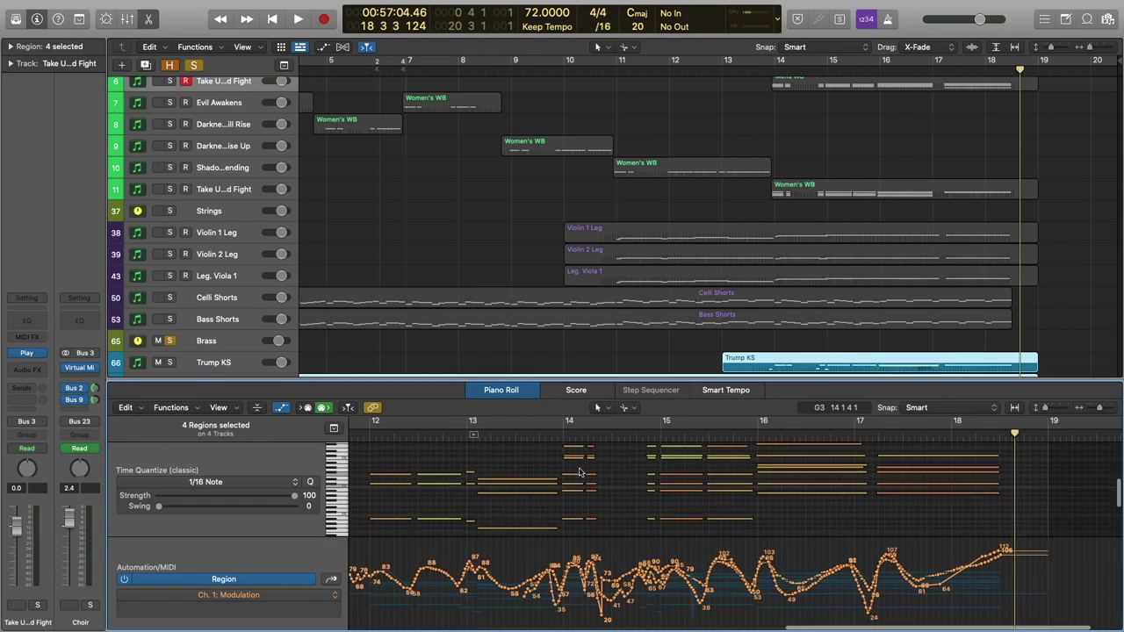
Play the soloed brass from bar 13 beat 4 to bar 18 beat 3 while viewing the chords and modulation.
key("space")
scroll(619, 480, "up", 1)
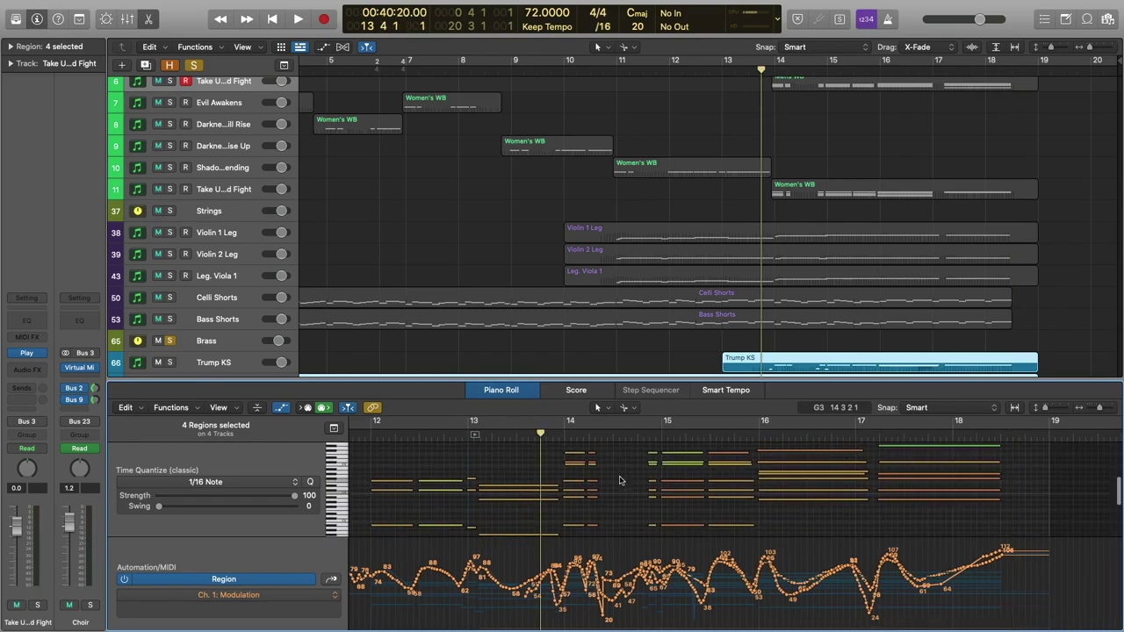
scroll(619, 481, "down", 1)
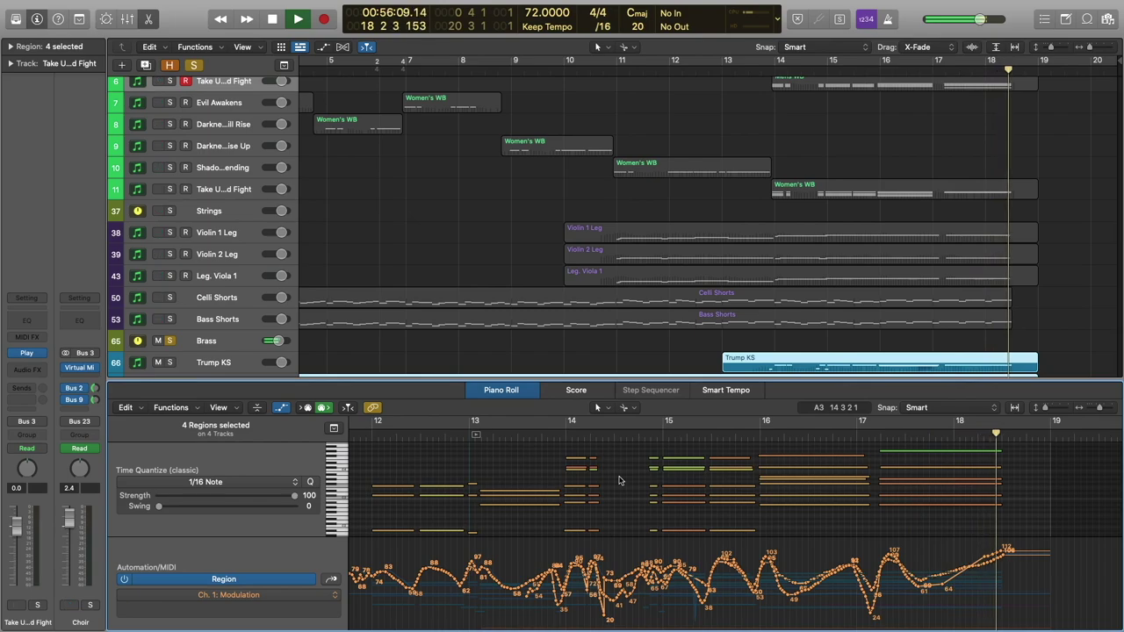
key("space")
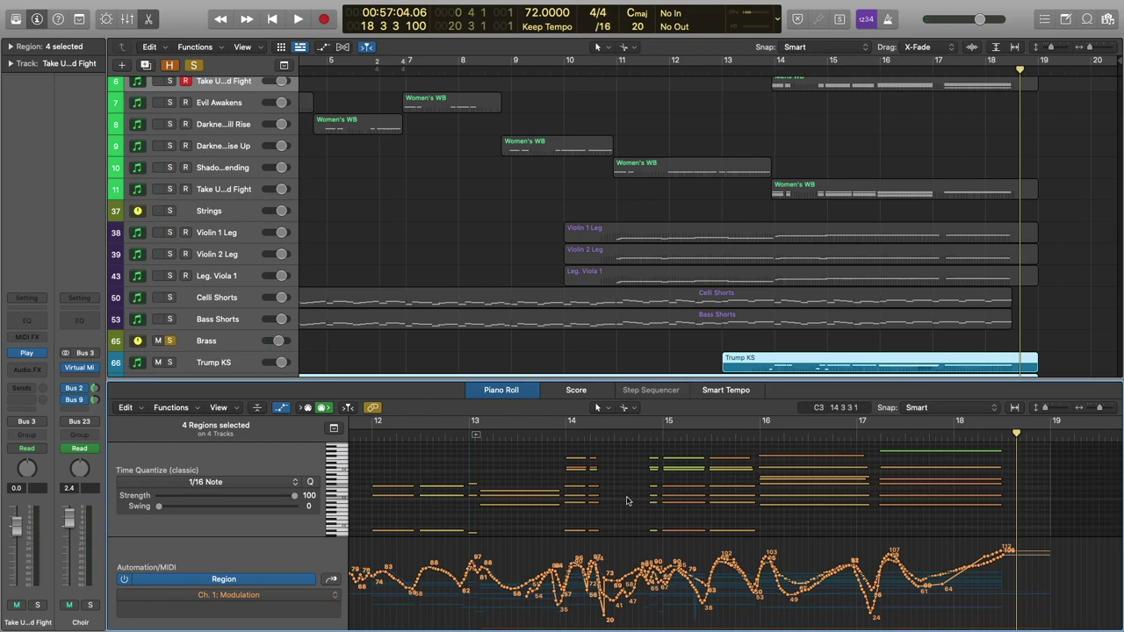
Turn off the Brass group's solo, close the Piano Roll and deselect the brass regions.
left_click(170, 341)
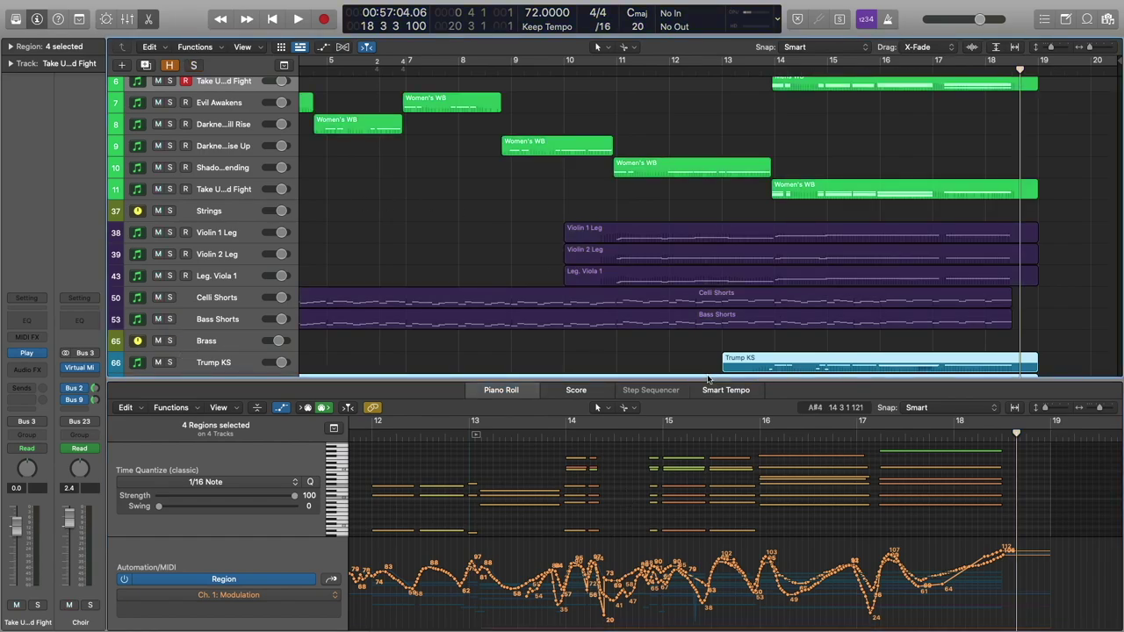
key("e")
scroll(409, 439, "down", 1)
left_click(407, 438)
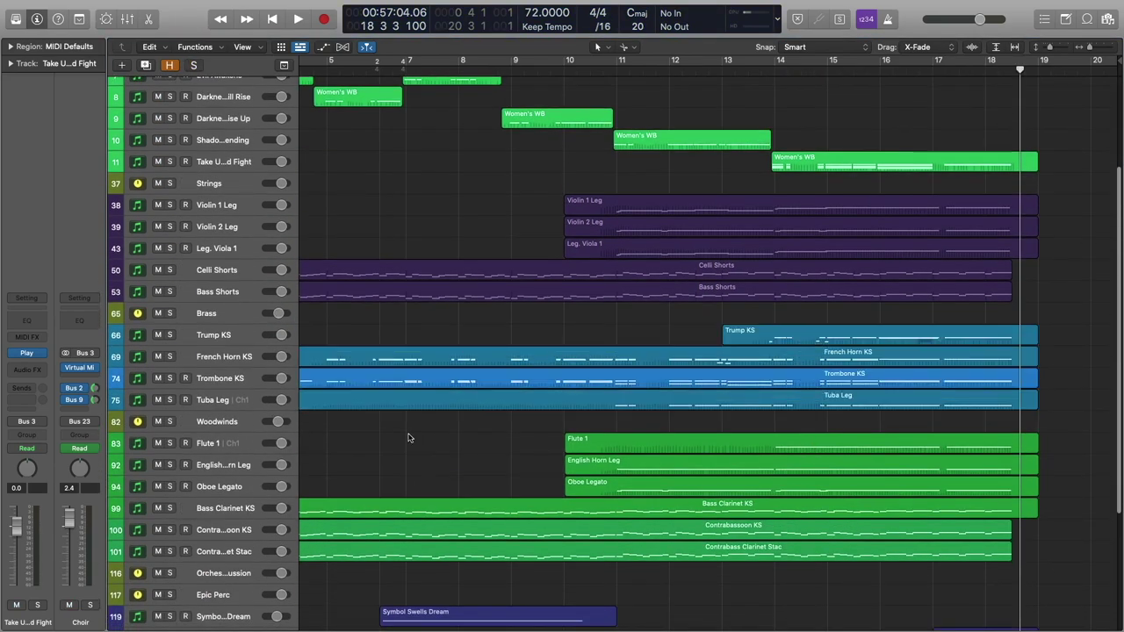
Solo the Woodwinds group and show its six regions in the Piano Roll, with the playhead at bar 13 beat 4.
left_click(797, 455)
key("e")
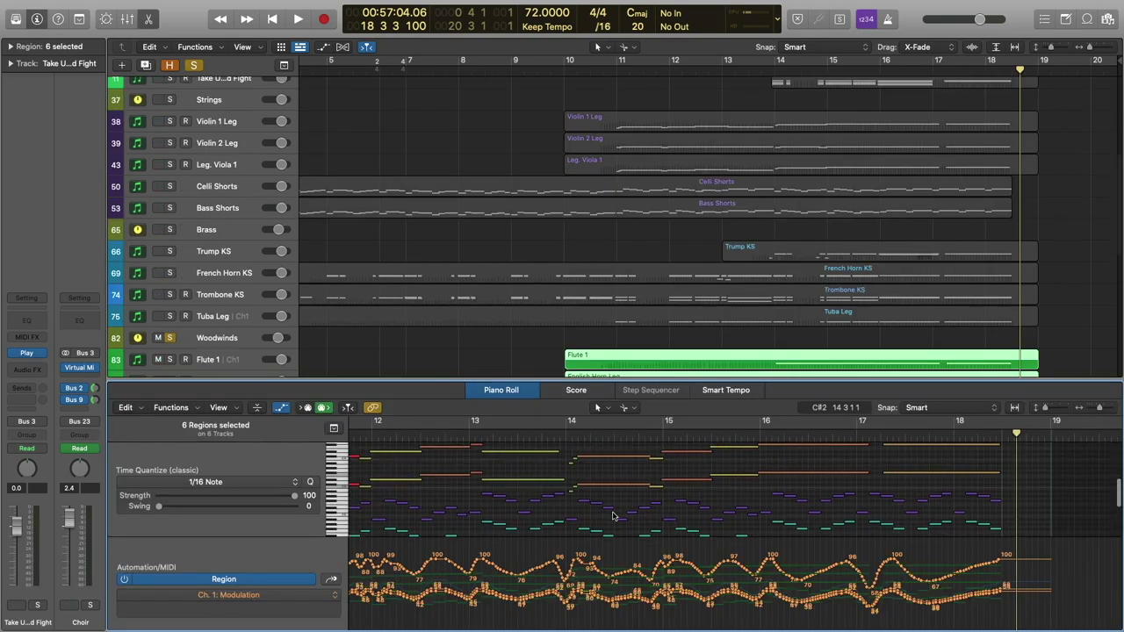
scroll(629, 494, "down", 2)
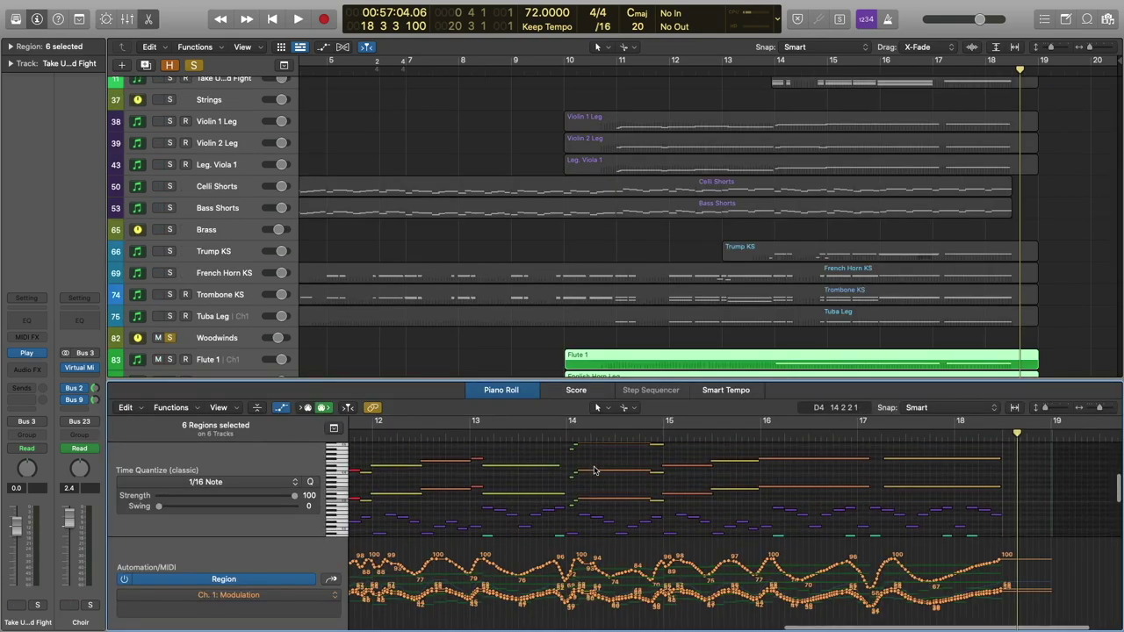
scroll(600, 454, "up", 2)
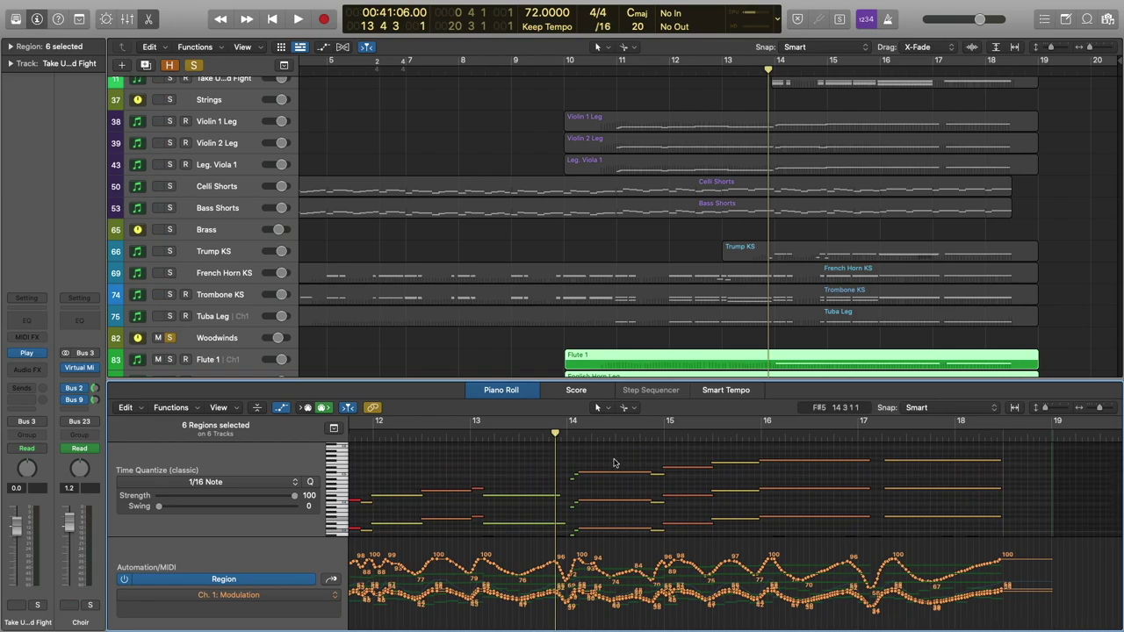
Play the soloed woodwinds from bar 13 beat 4 to bar 18 beat 4 while viewing the high melody and low short notes.
key("space")
scroll(612, 460, "down", 2)
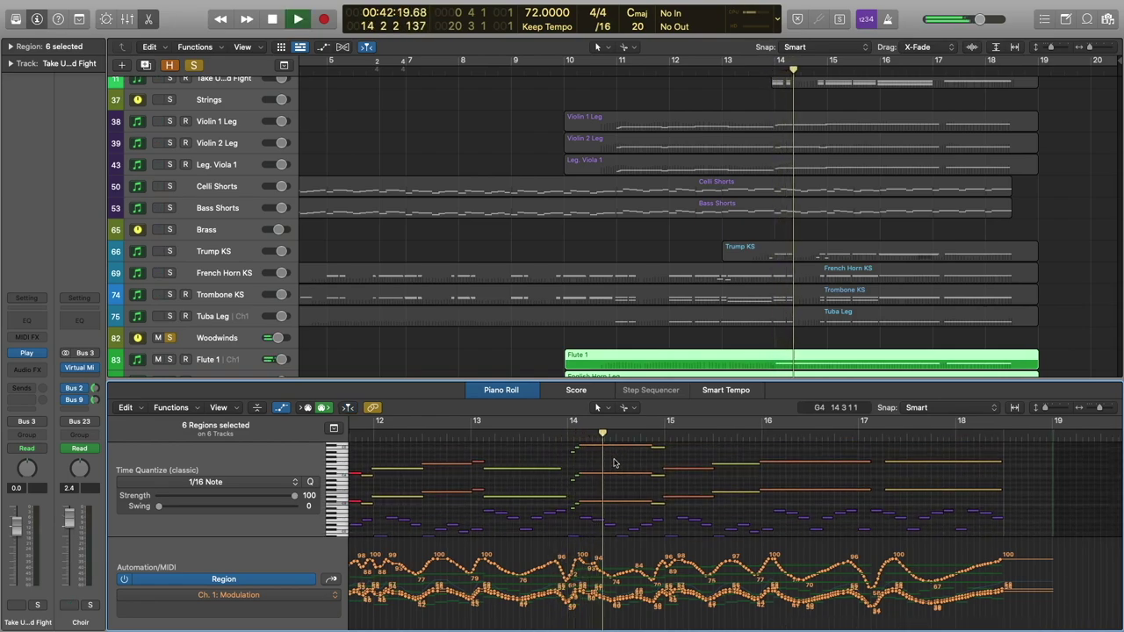
scroll(614, 463, "down", 1)
scroll(614, 463, "up", 2)
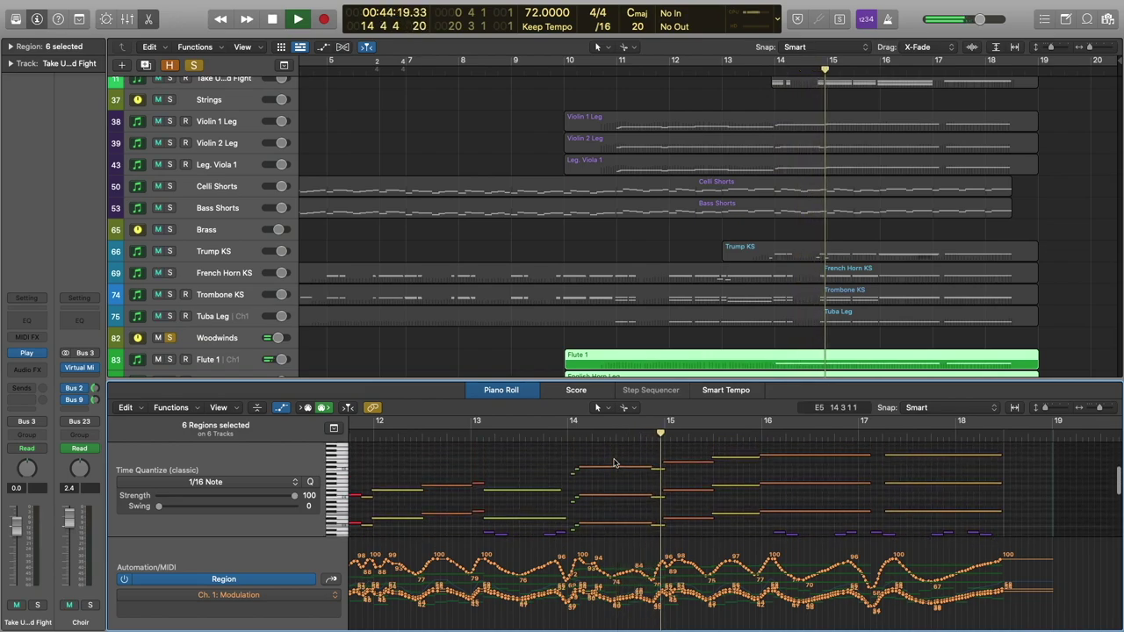
scroll(614, 463, "up", 1)
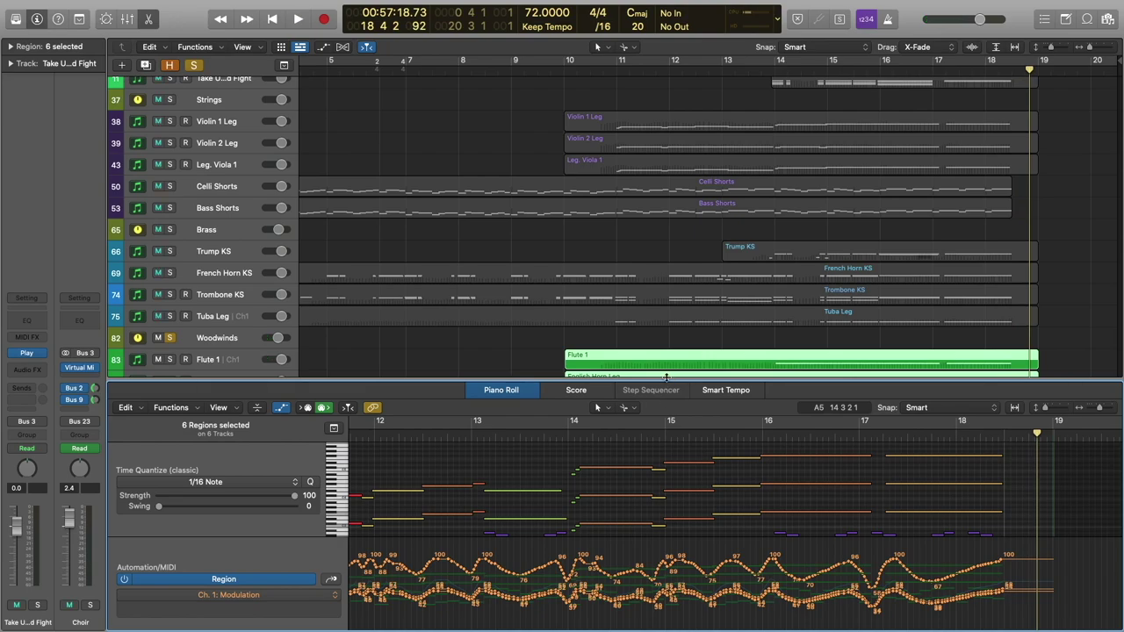
Close the Piano Roll, deselect the woodwind regions and turn off the Woodwinds group's solo.
key("e")
left_click(755, 511)
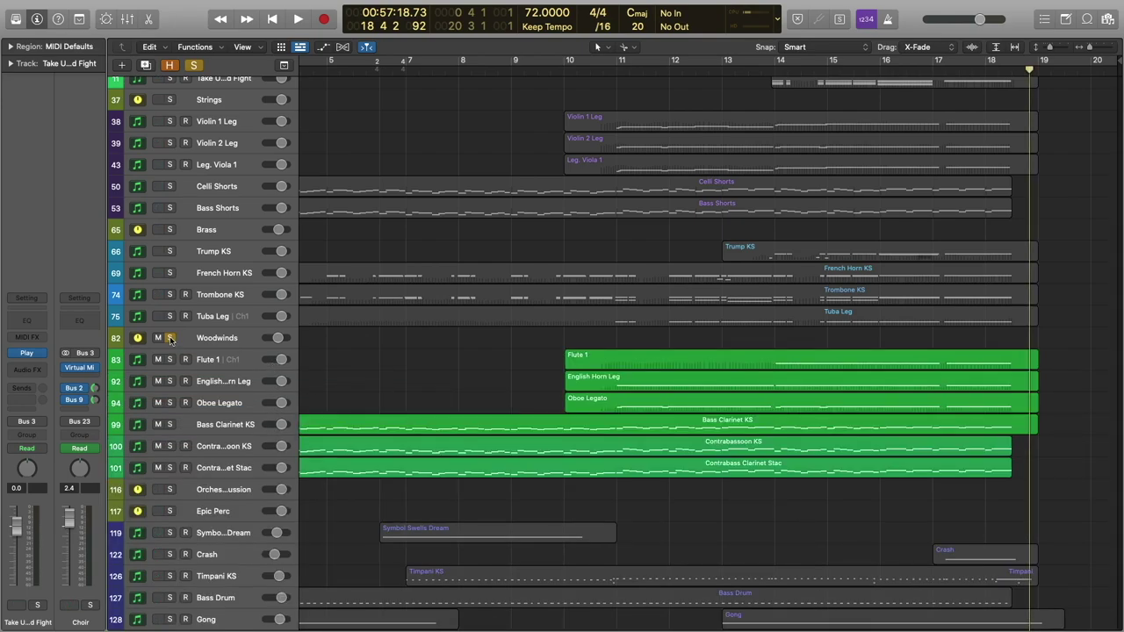
left_click(170, 339)
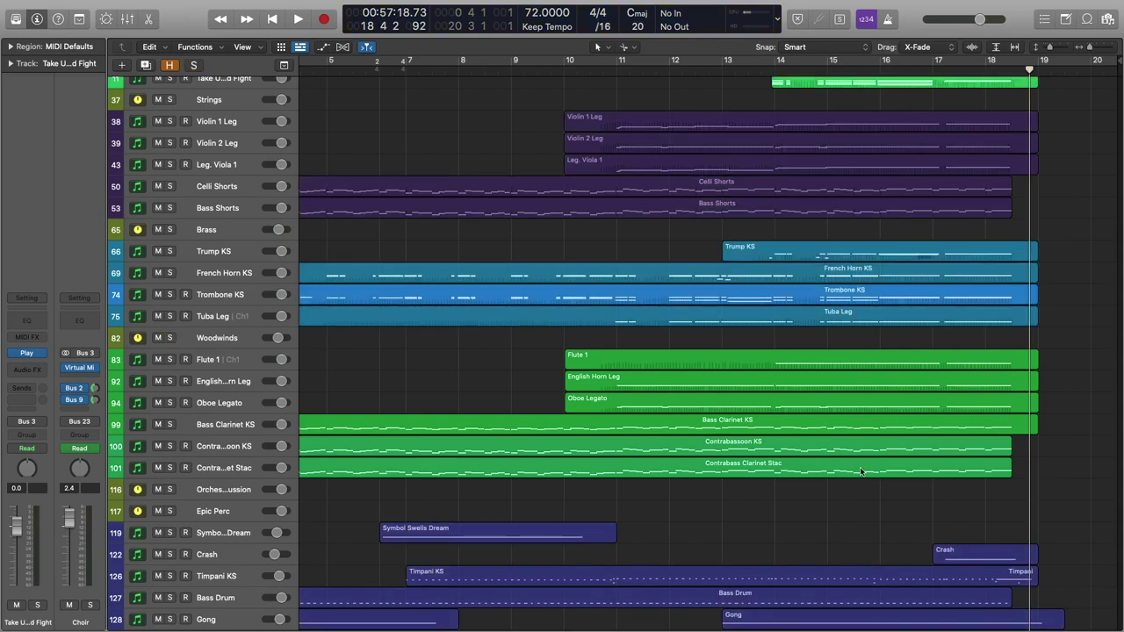
Select the six percussion regions from Crash down to Epic Toms and show them in the Piano Roll, with the playhead at bar 10 beat 4.
scroll(831, 465, "down", 4)
left_click_drag(685, 461, 949, 590)
double_click(765, 509)
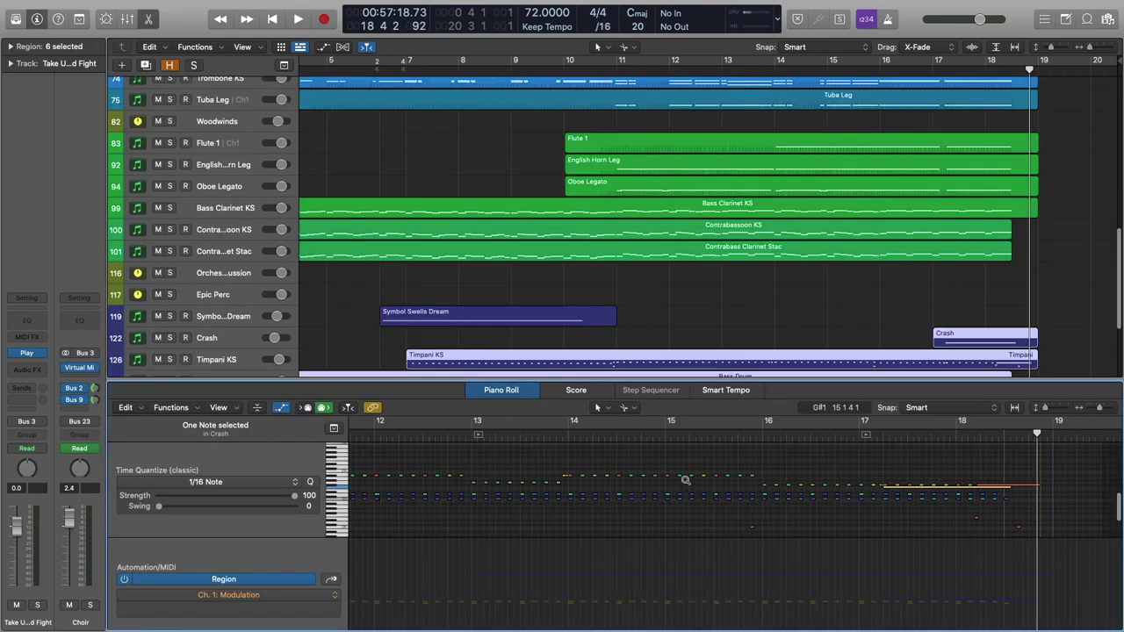
scroll(685, 478, "down", 3)
left_click(491, 438)
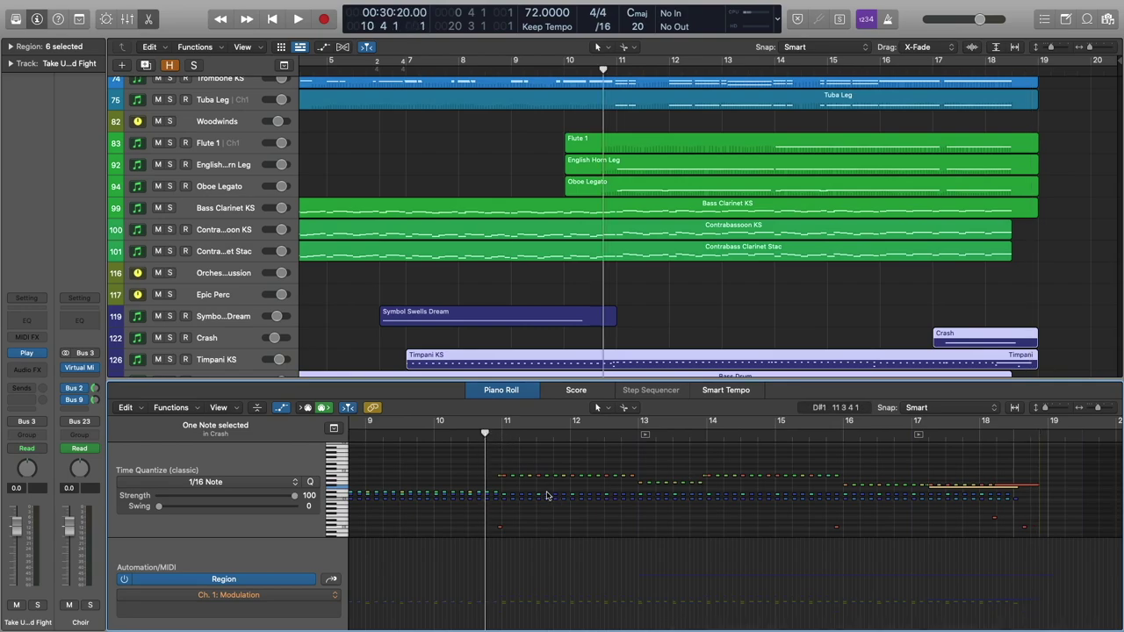
Display the note velocity of the percussion regions and view the hits from bar 12 to bar 18.
left_click(332, 580)
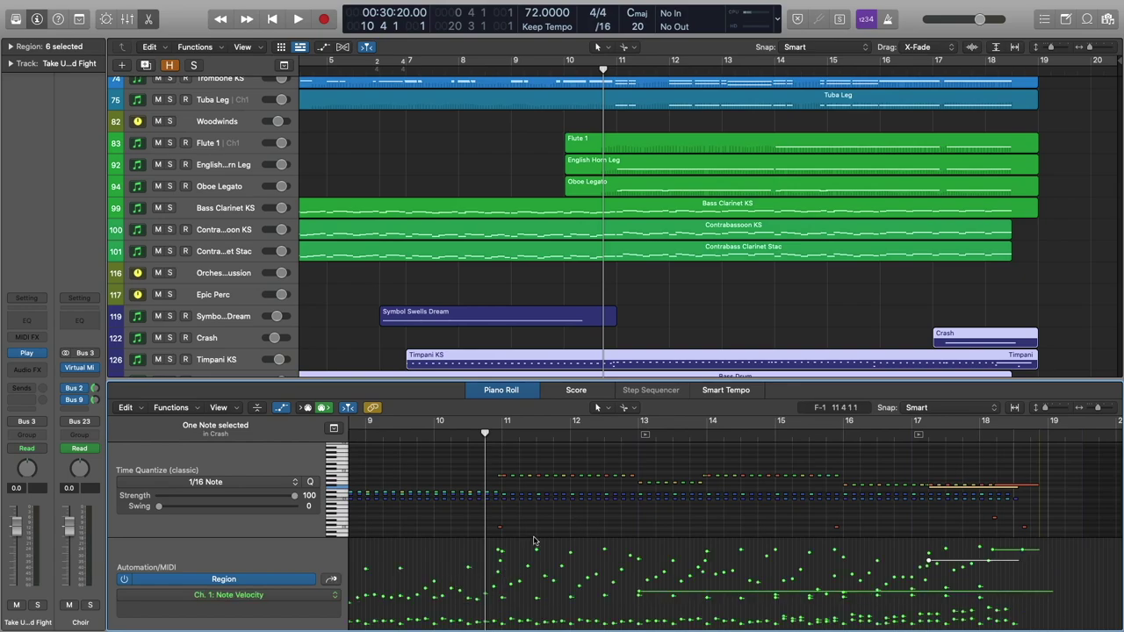
scroll(732, 248, "down", 3)
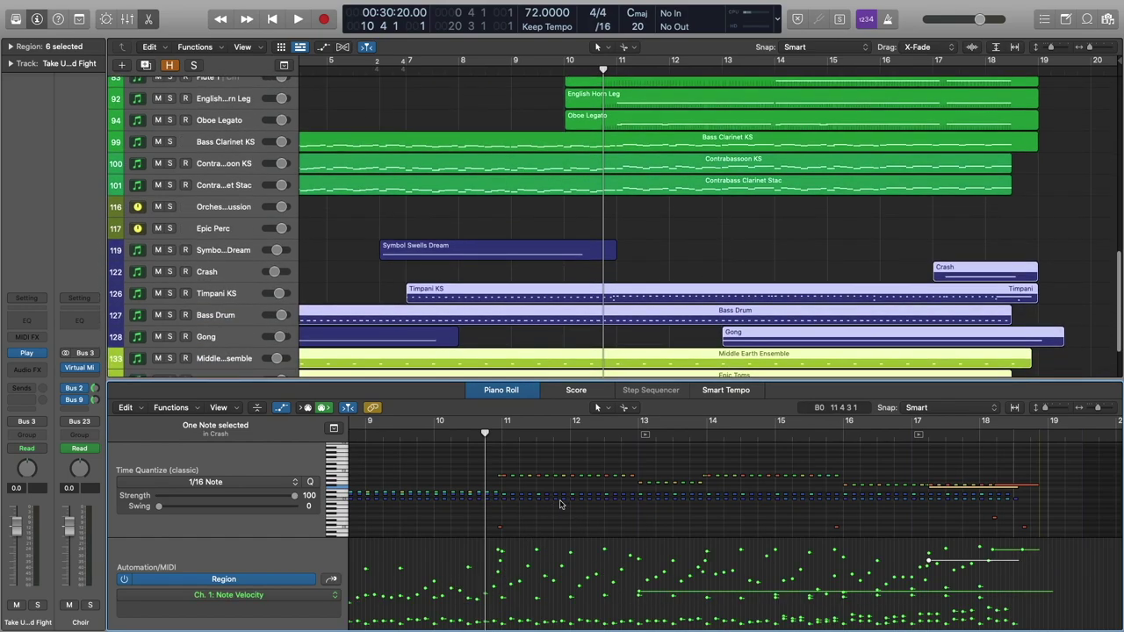
scroll(554, 504, "up", 3)
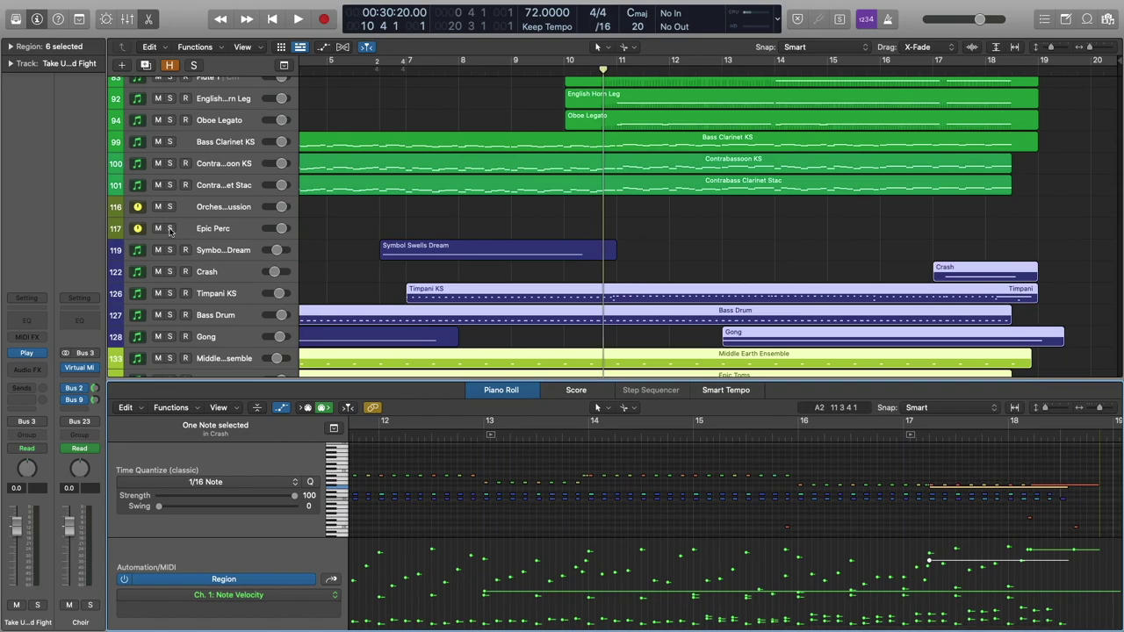
Solo both percussion groups, play them from bar 13 beat 4 to bar 19, and check the pitch and velocity of the low note after bar 18.
left_click(171, 228)
key("space")
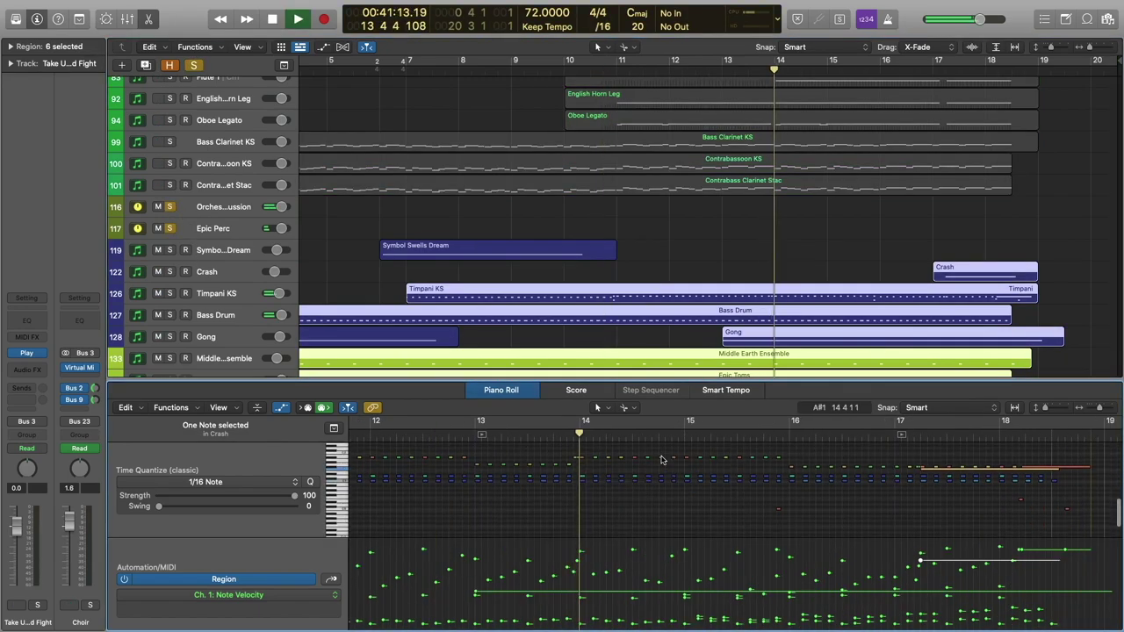
scroll(662, 459, "right", 5)
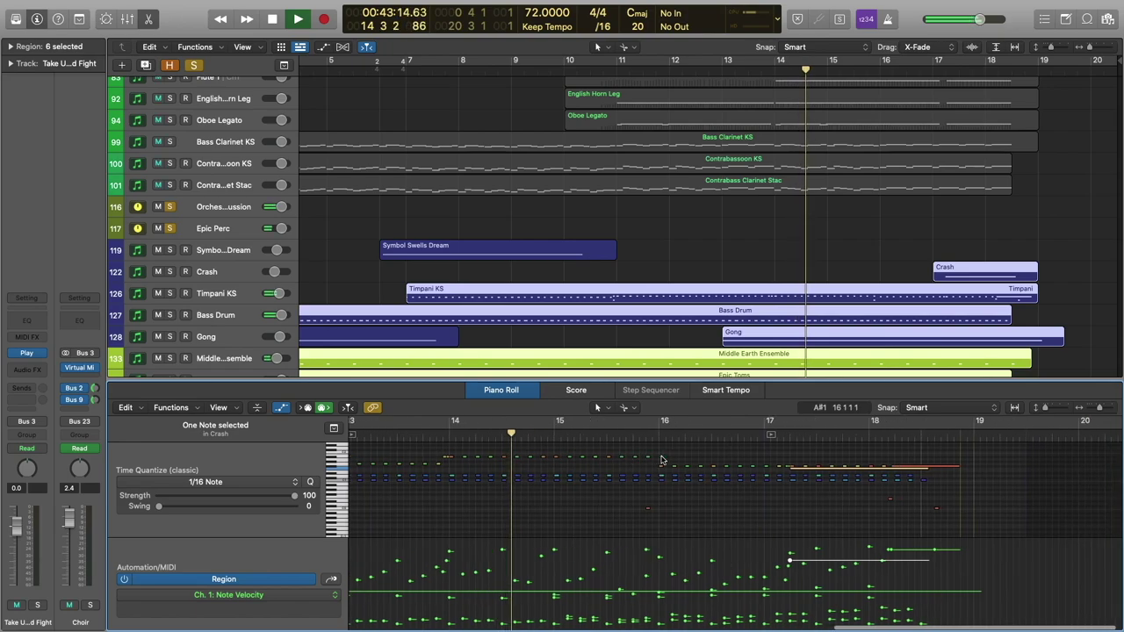
scroll(663, 460, "up", 1)
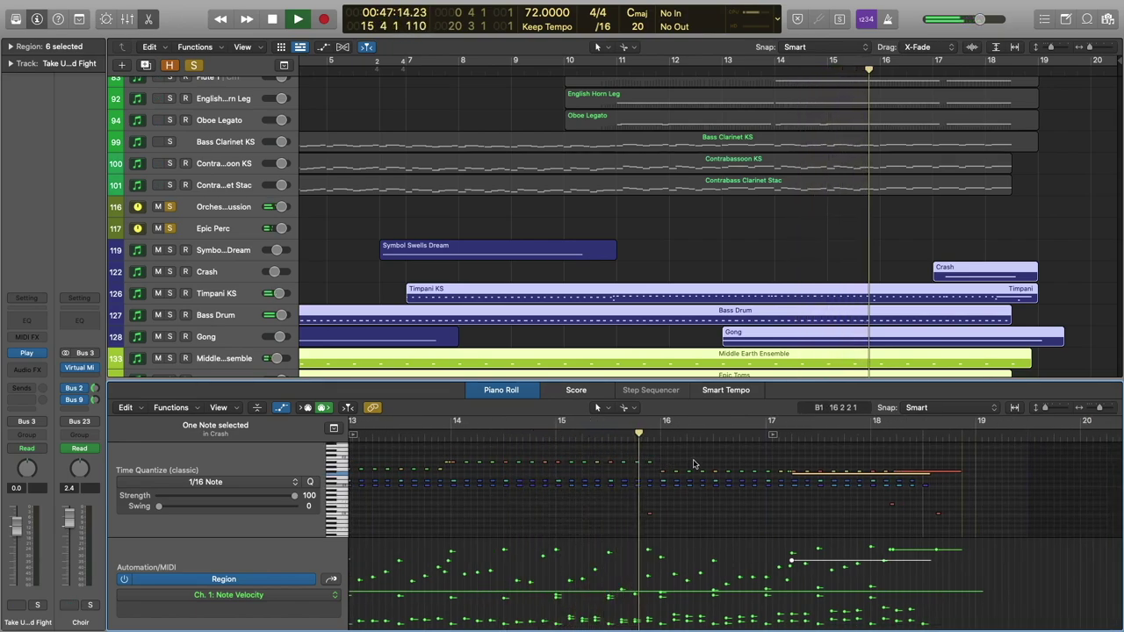
left_click(694, 464, "ctrl+alt")
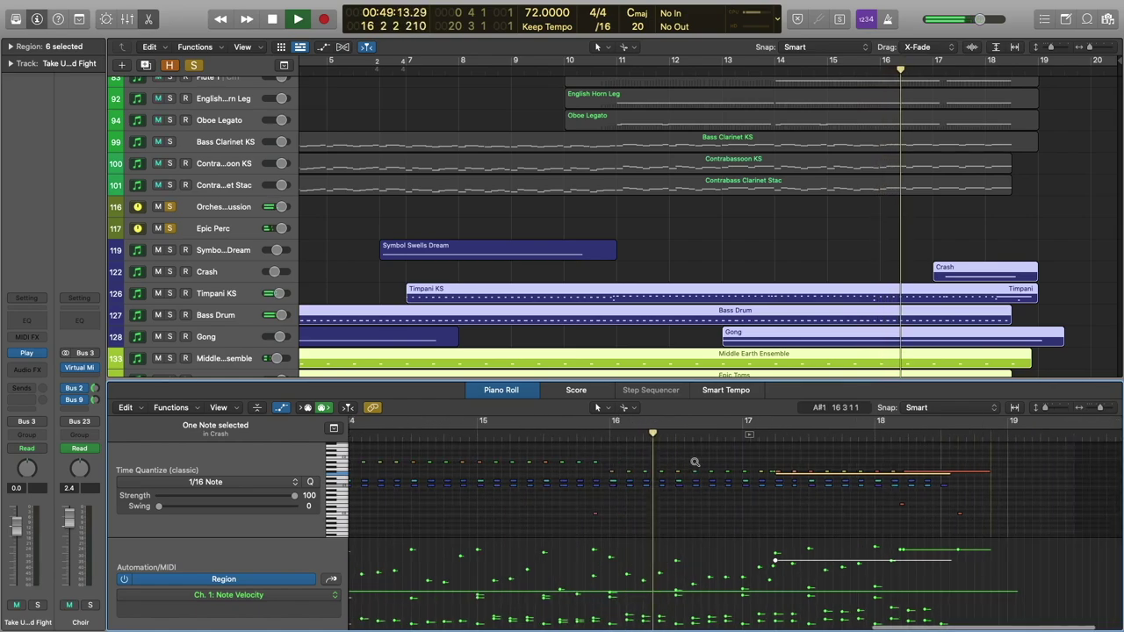
scroll(694, 463, "right", 2)
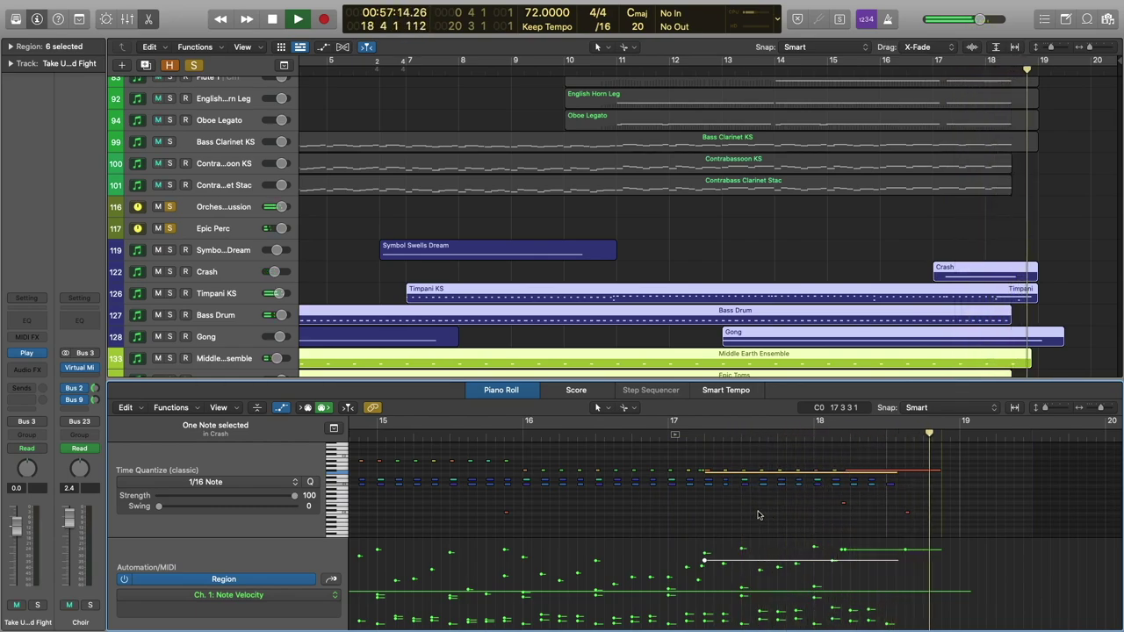
key("space")
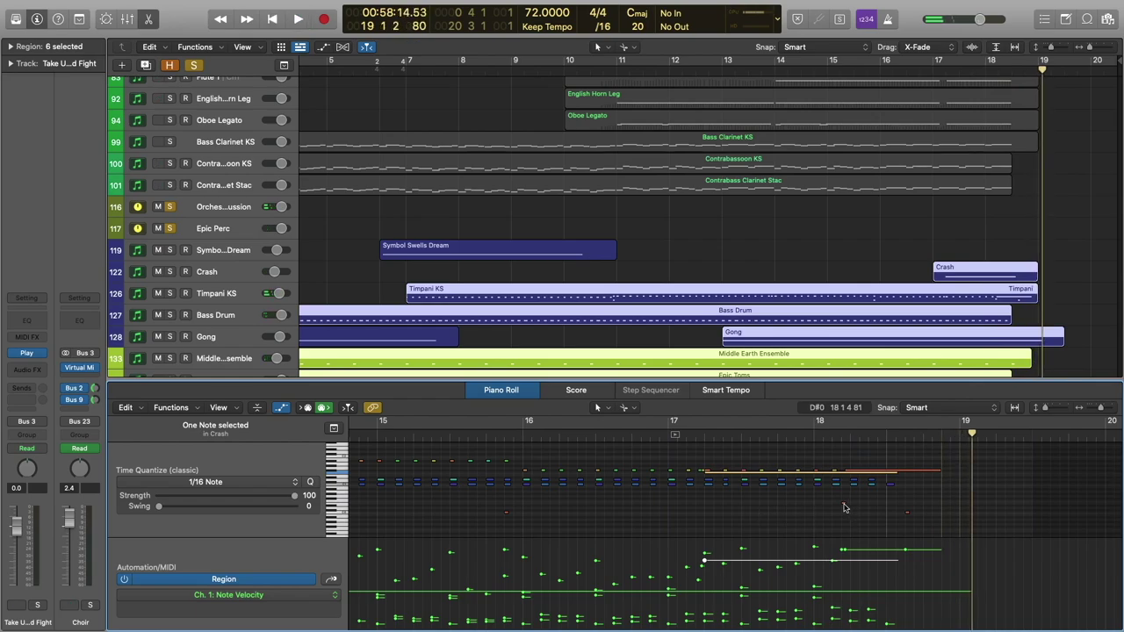
left_click(843, 504)
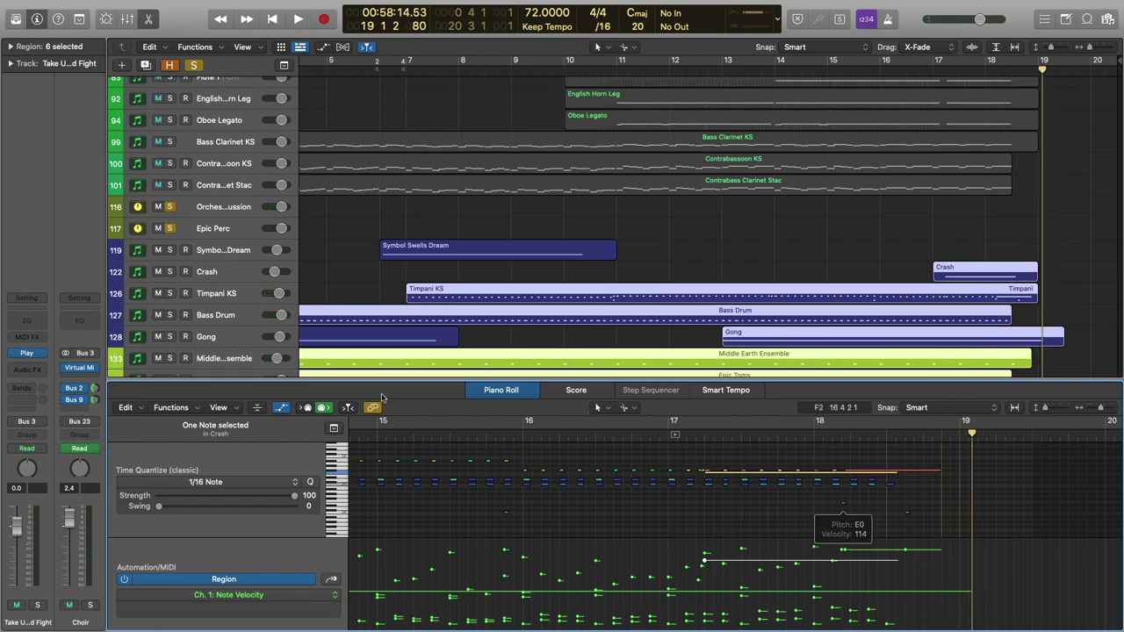
Audition the low note and the Timpani KS note just after bar 18, and clear the note selection.
left_click(843, 505)
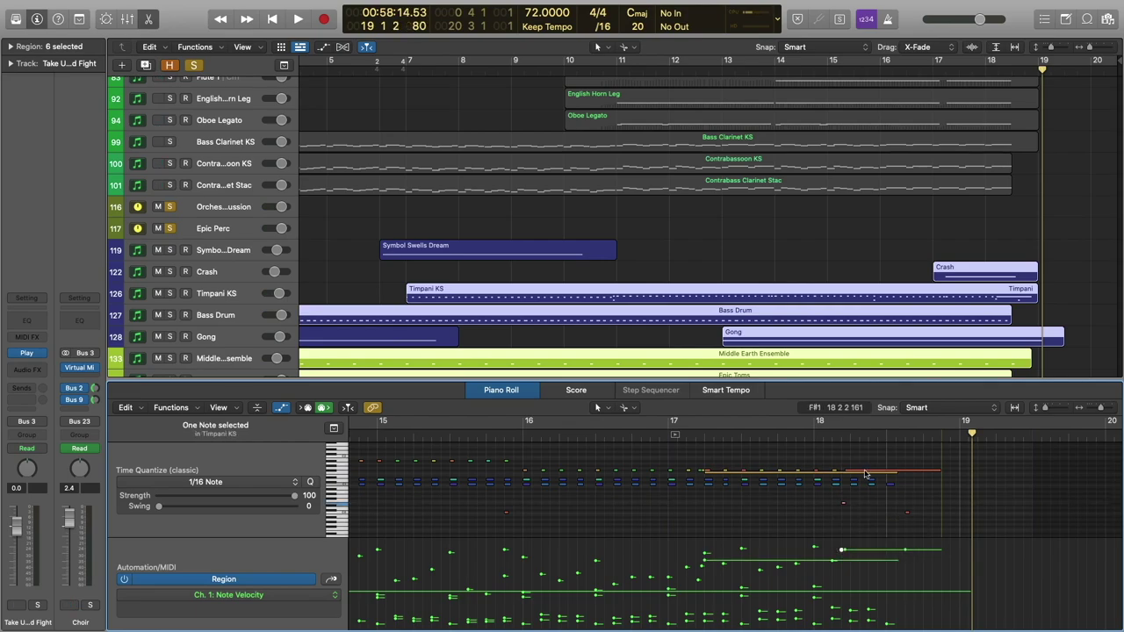
left_click(865, 468)
left_click(865, 452)
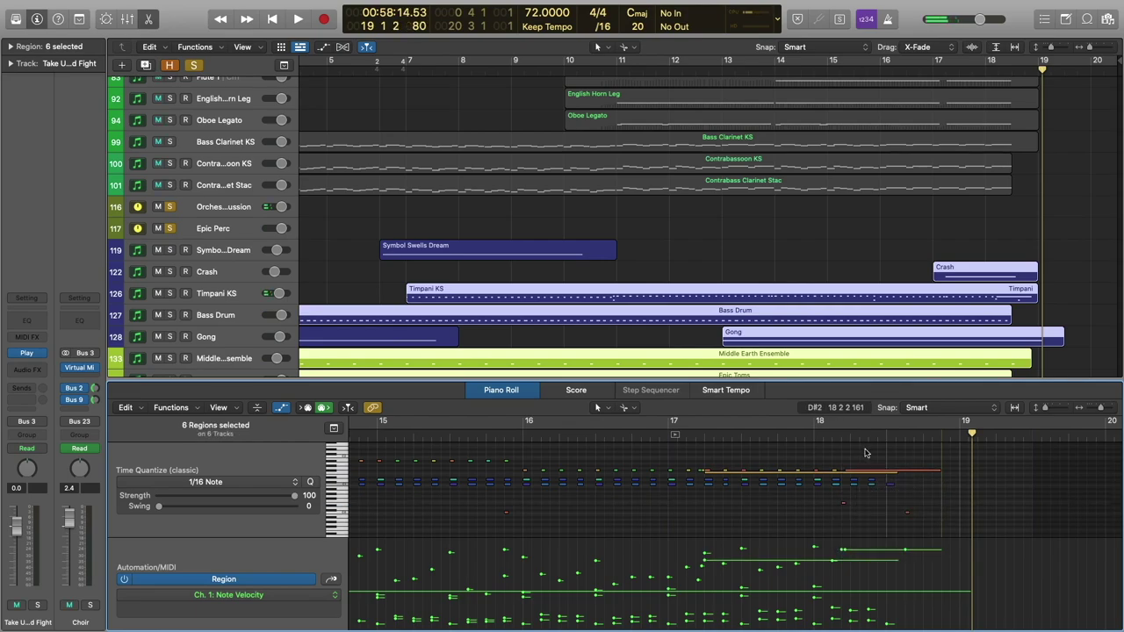
Close the Piano Roll, deselect the percussion regions and turn off the solo on both percussion groups.
key("p")
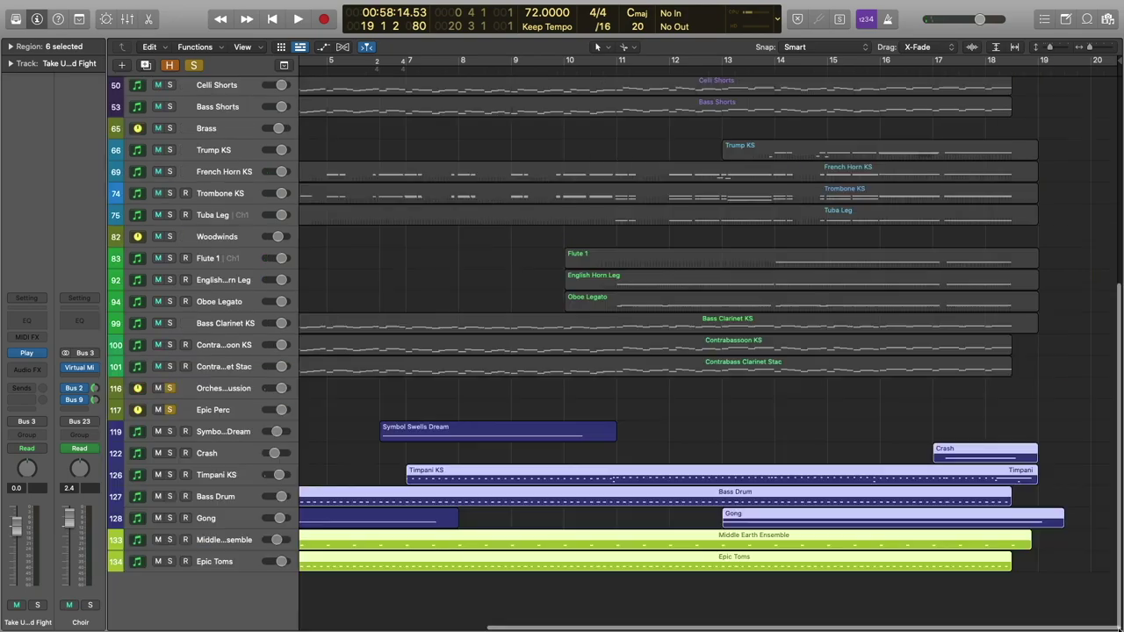
left_click(813, 409)
scroll(693, 413, "up", 2)
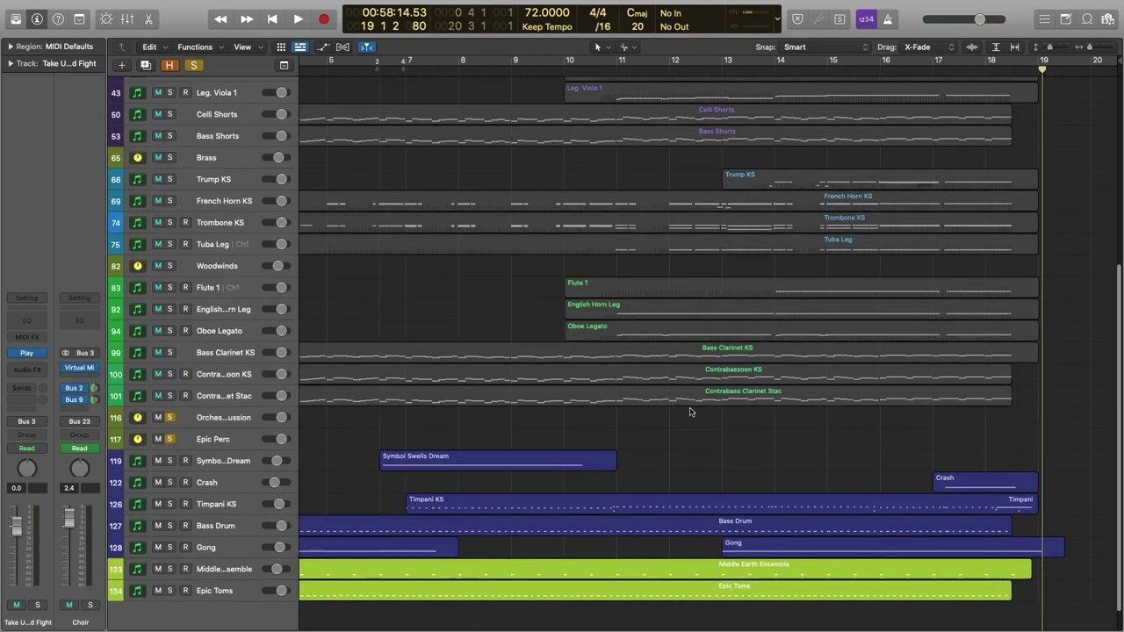
left_click(169, 421)
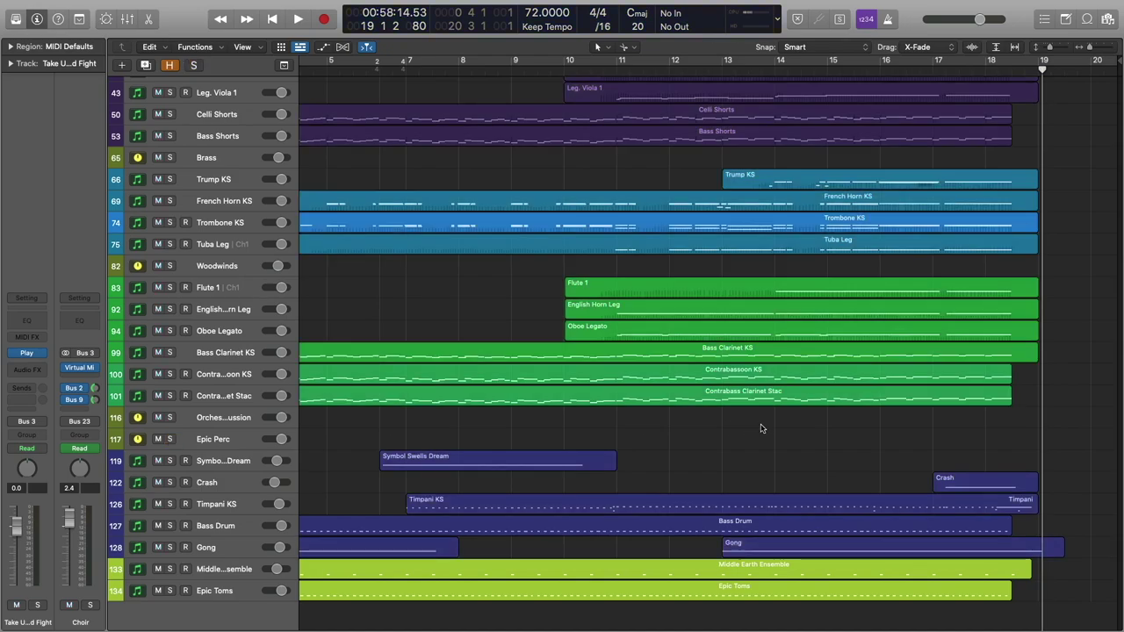
Select the Choir group, inspect the Choir Verb and Long Verb reverbs on its sends, and close both plug-in windows.
scroll(757, 429, "up", 7)
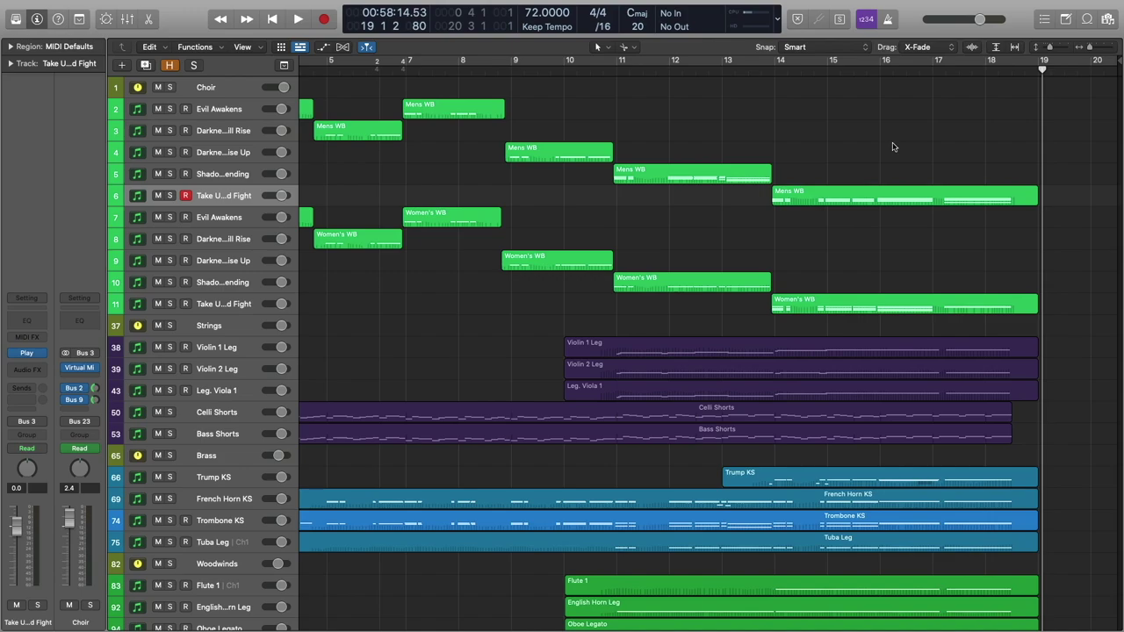
left_click(210, 89)
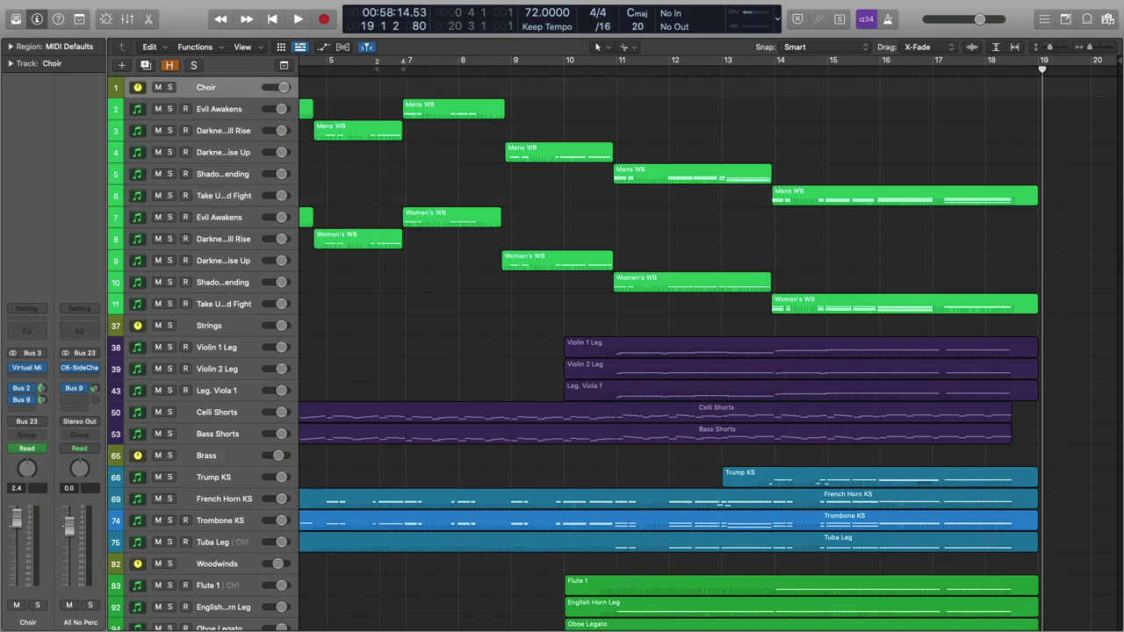
key("v")
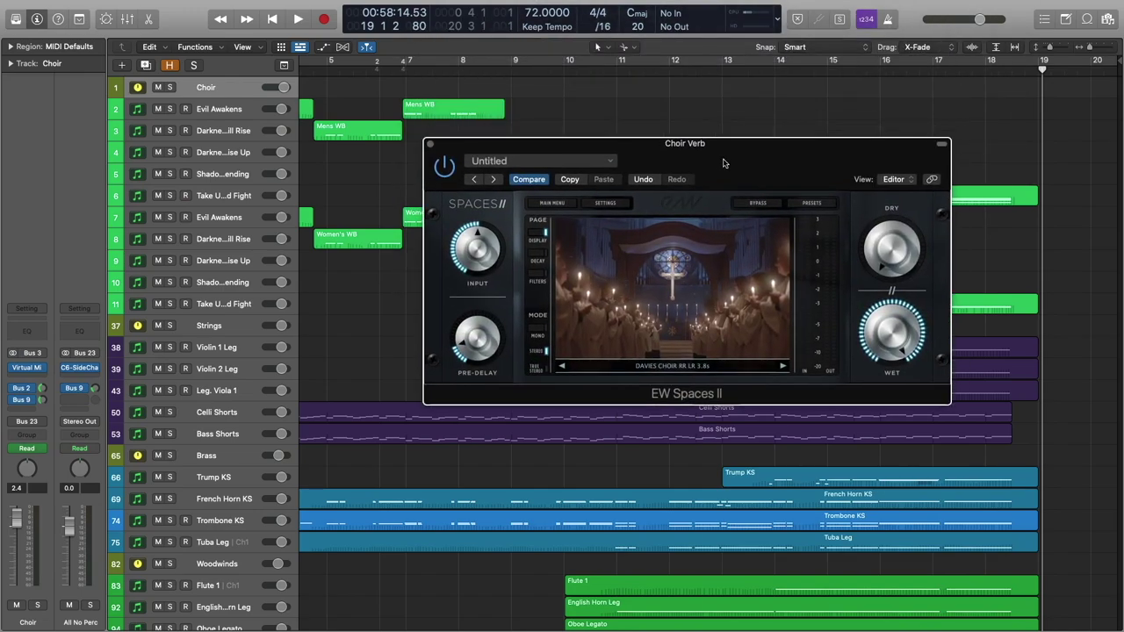
left_click_drag(723, 165, 663, 165)
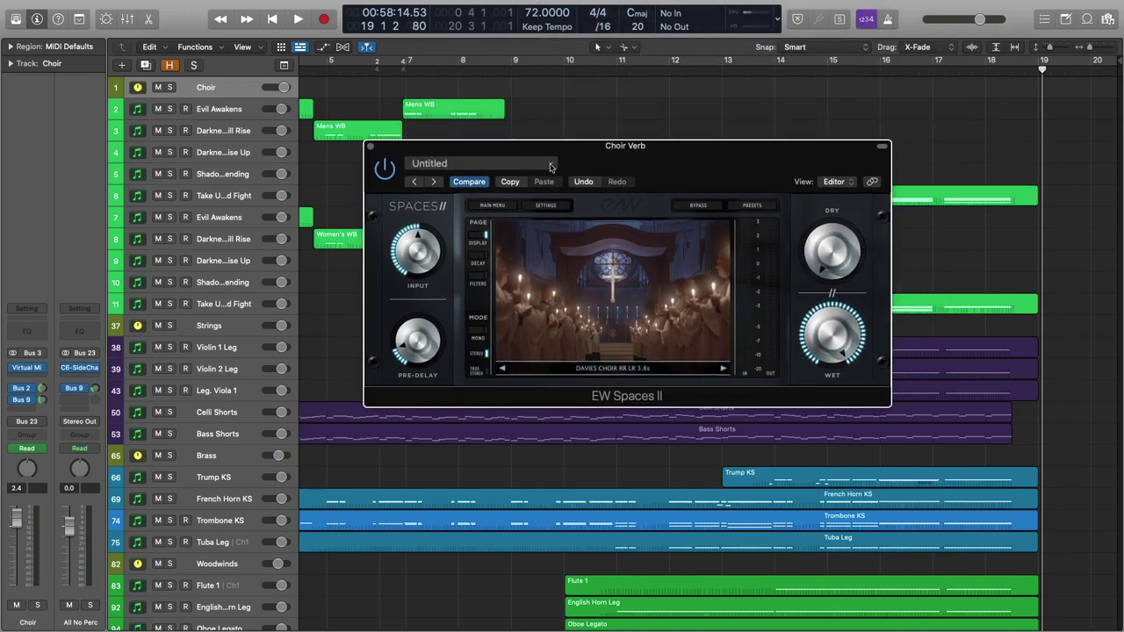
left_click(369, 147)
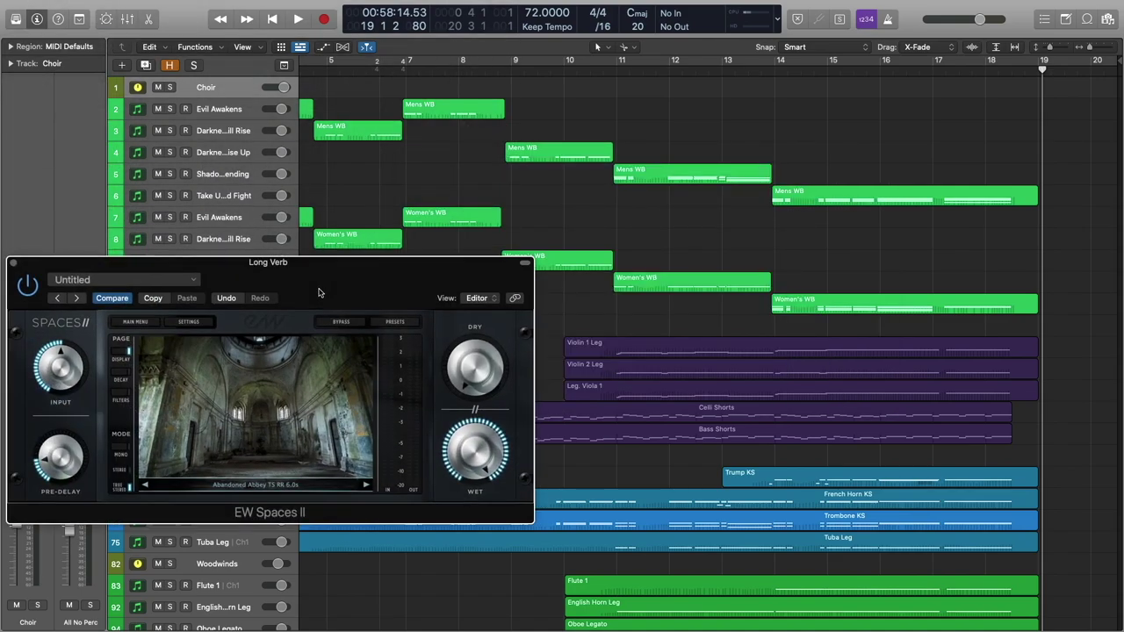
left_click_drag(321, 293, 678, 215)
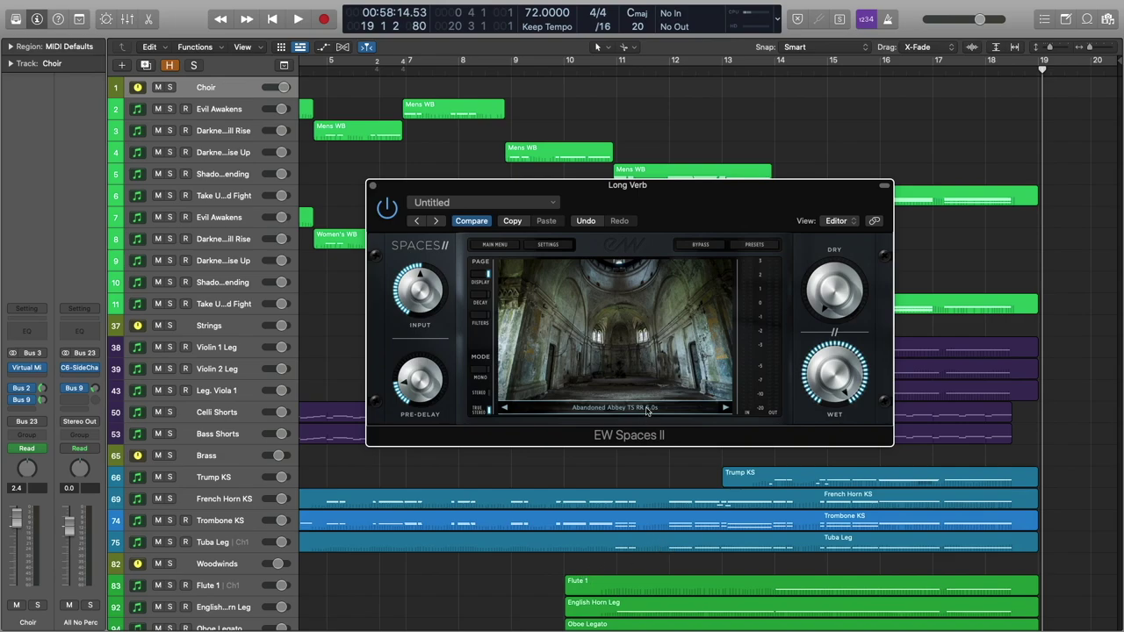
left_click(372, 185)
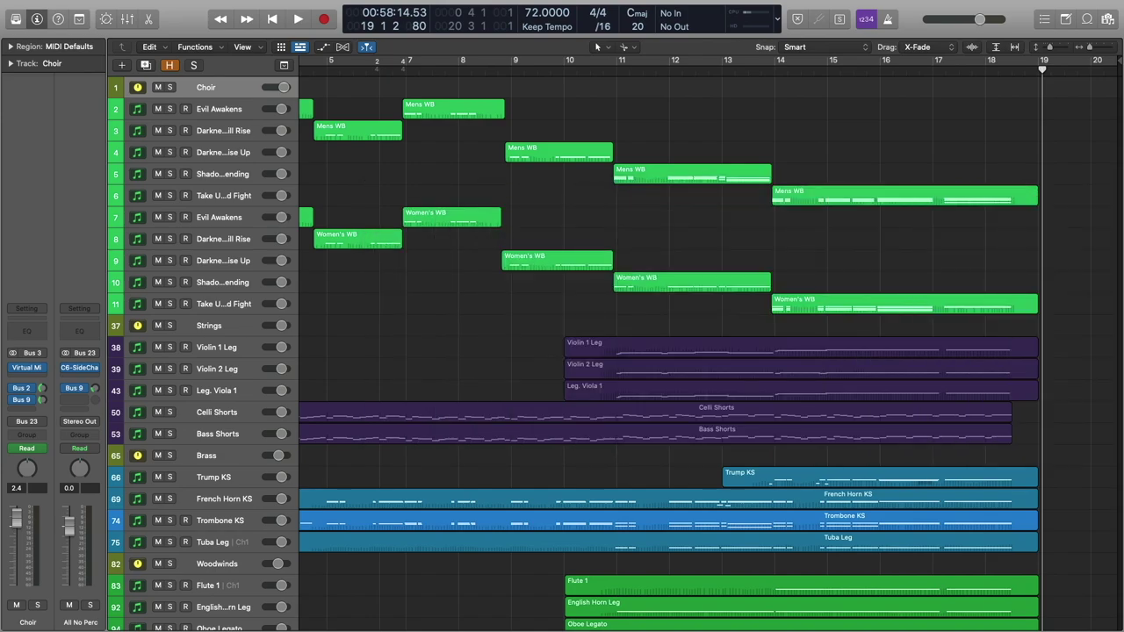
Select the Strings group, inspect its String Verb reverb in Spaces II, and hide the plug-in window.
left_click(209, 325)
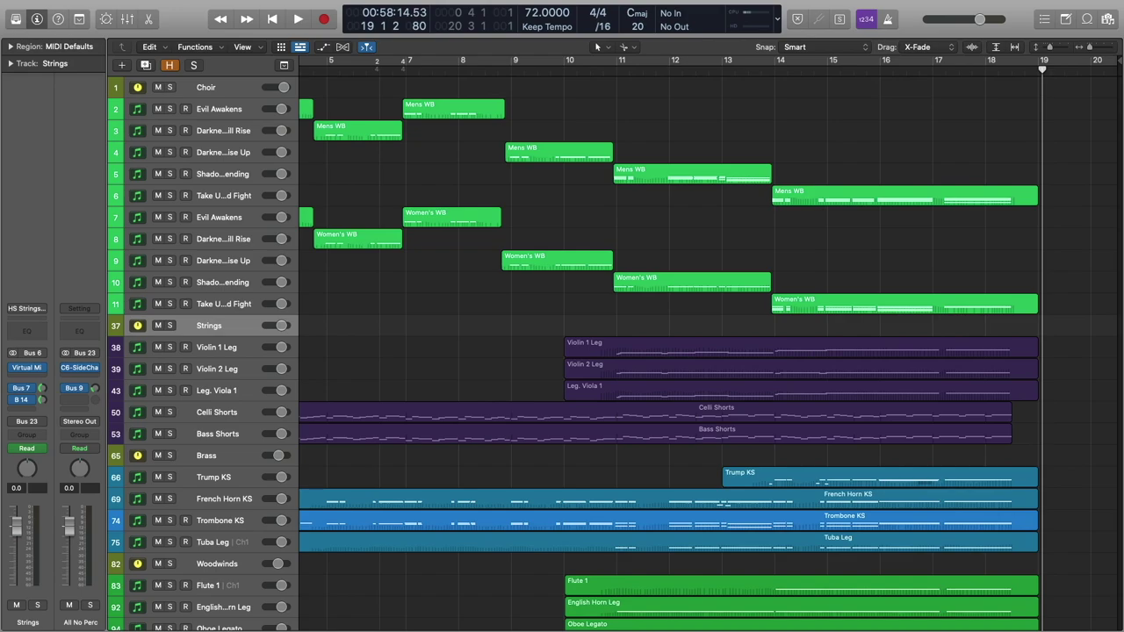
key("v")
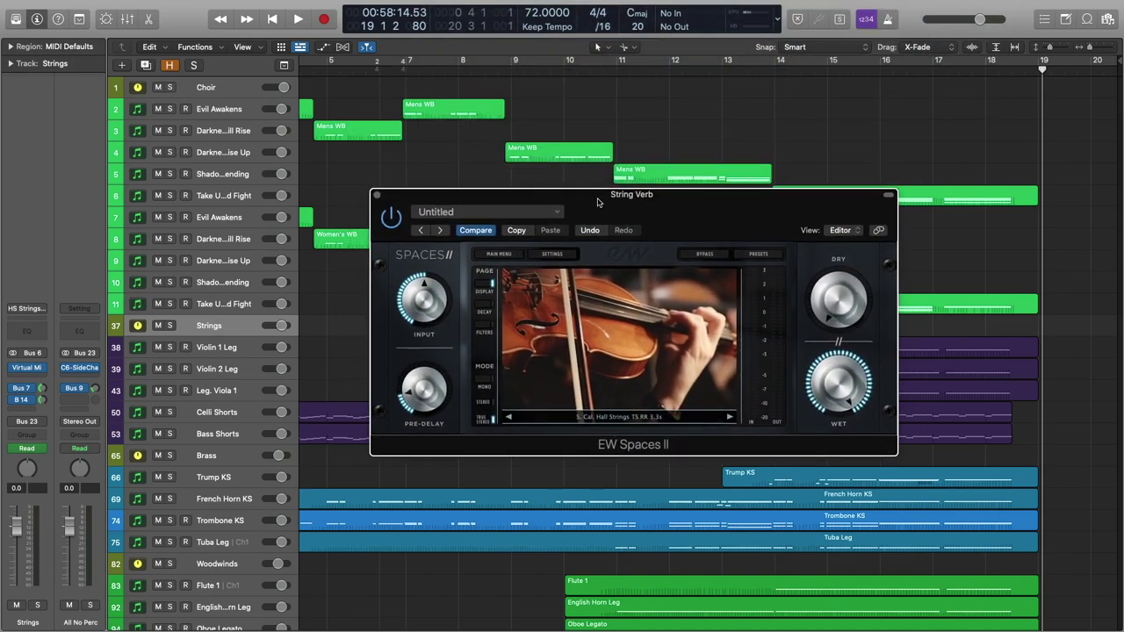
key("v")
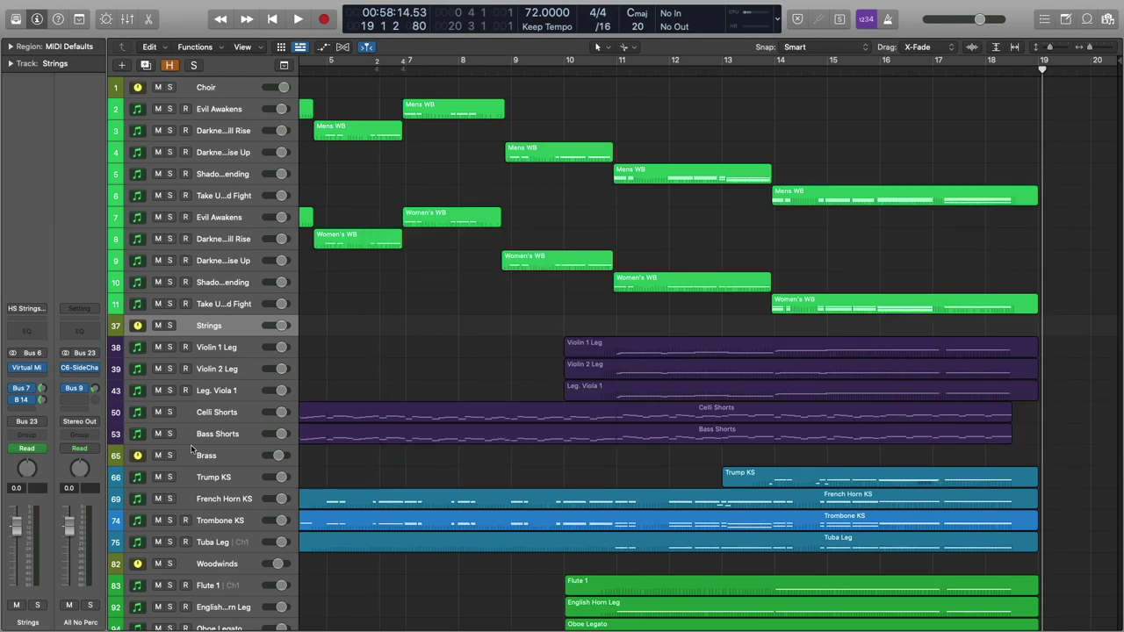
Select the Brass group, inspect its Brass Verb reverb in Spaces II, and close the plug-in window.
left_click(210, 461)
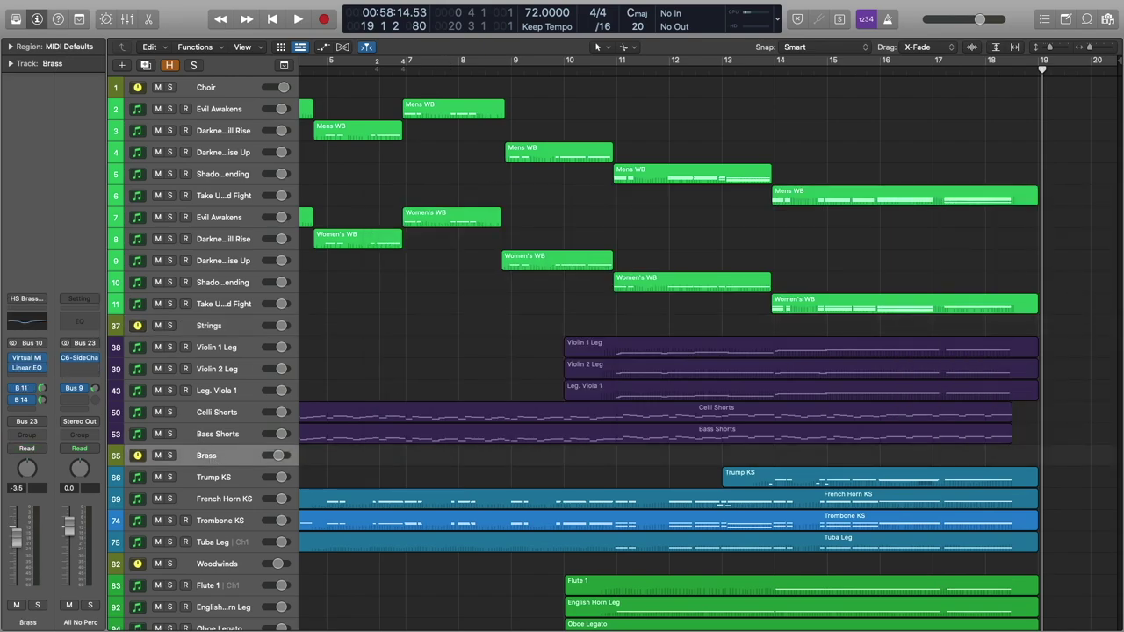
key("v")
left_click_drag(452, 201, 703, 210)
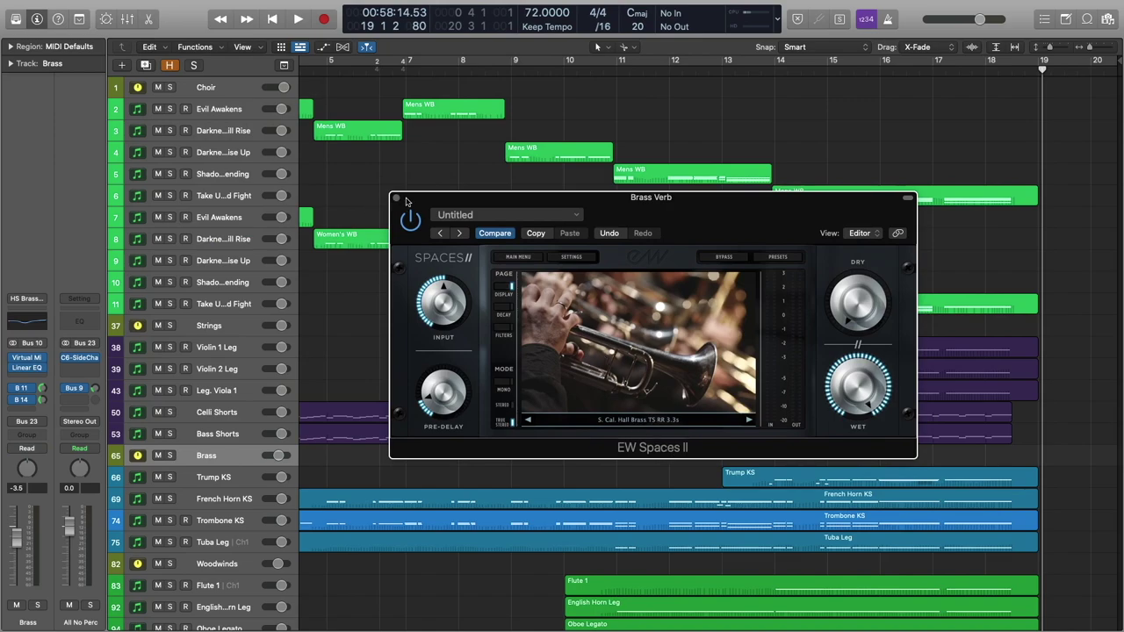
left_click(396, 197)
Select the Woodwinds group and inspect its Woodwind Verb and the Stage Verb, closing the Woodwind Verb before showing the Stage Verb.
scroll(325, 415, "down", 3)
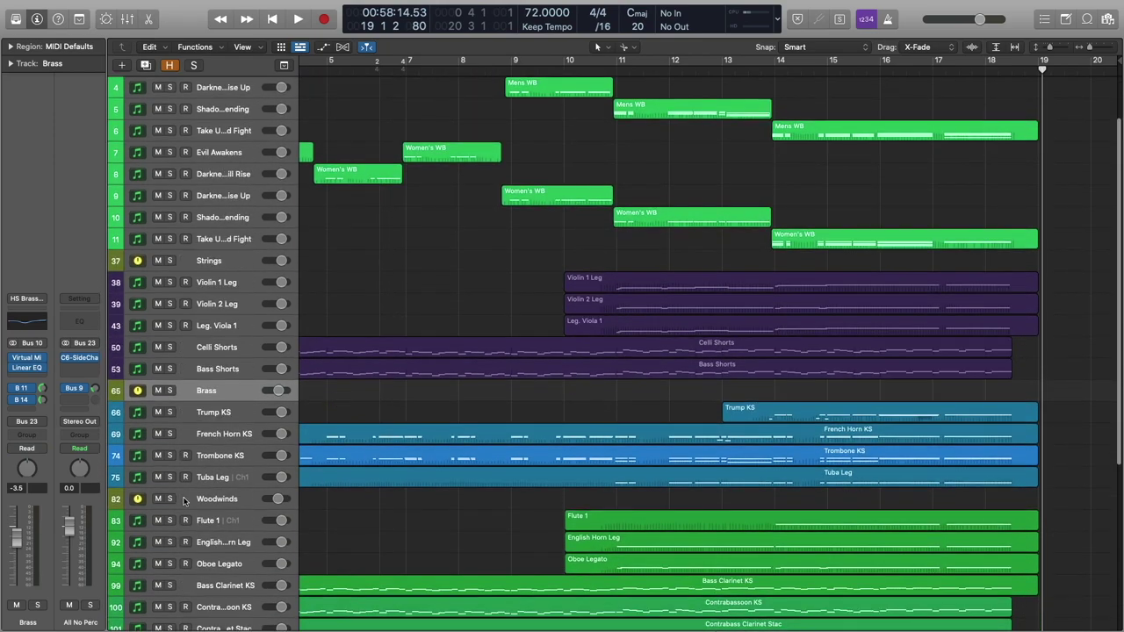
left_click(201, 499)
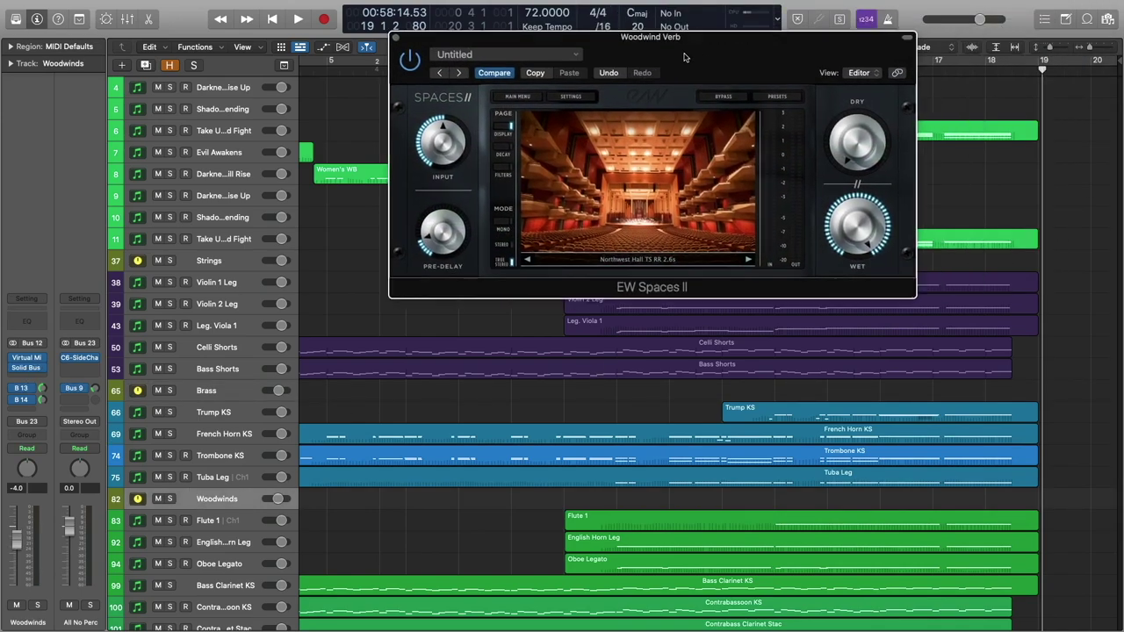
left_click_drag(687, 55, 658, 257)
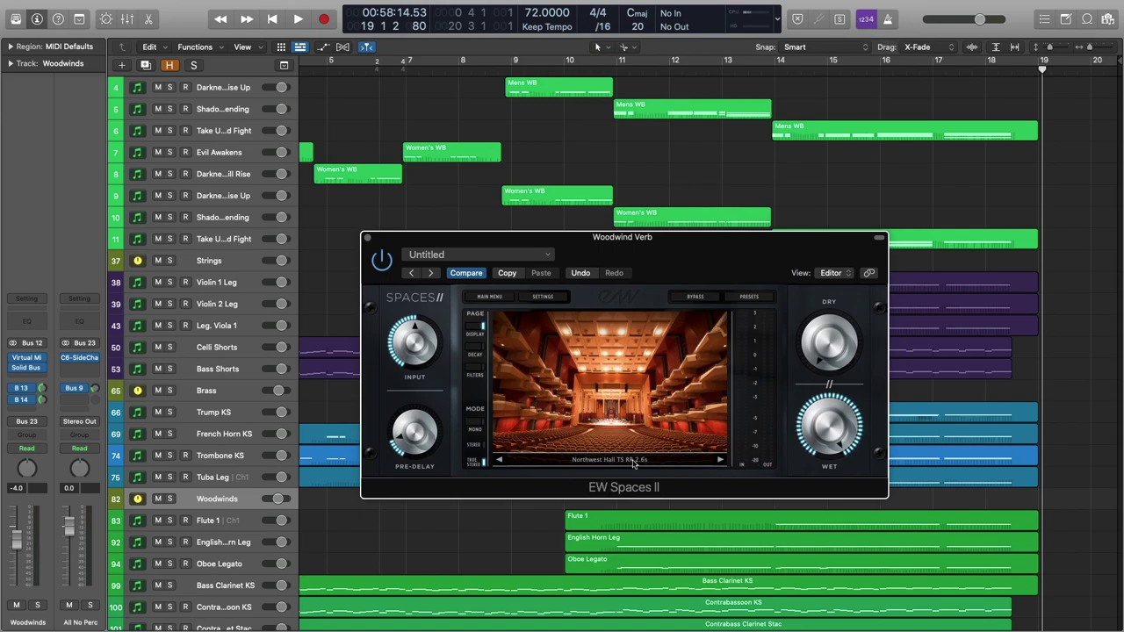
left_click_drag(653, 258, 653, 257)
key("super+w")
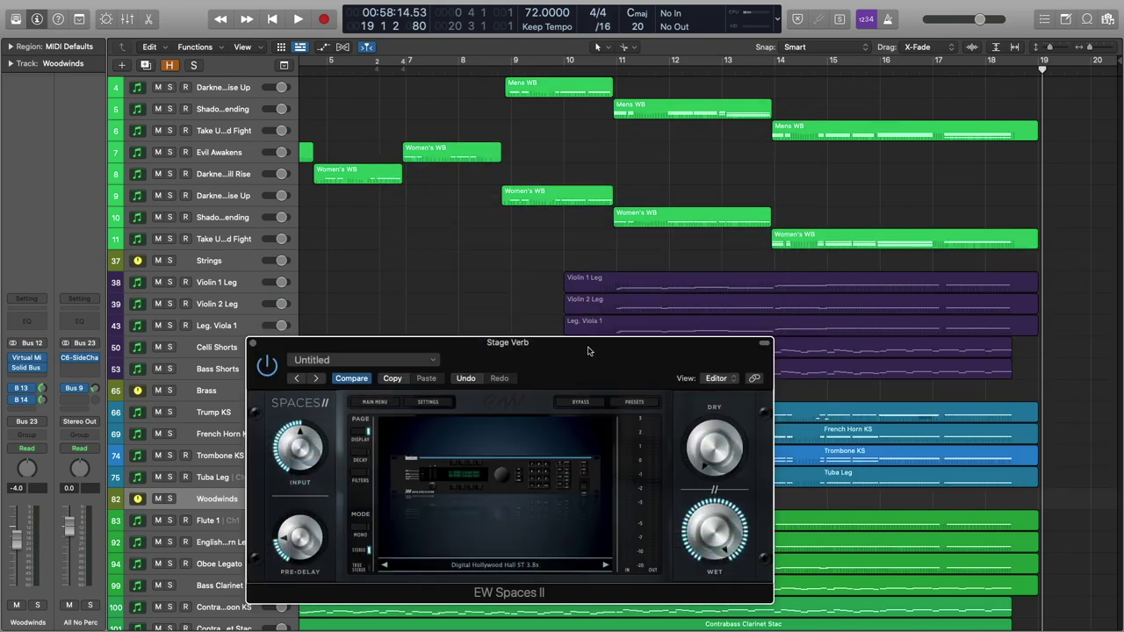
left_click_drag(590, 349, 686, 215)
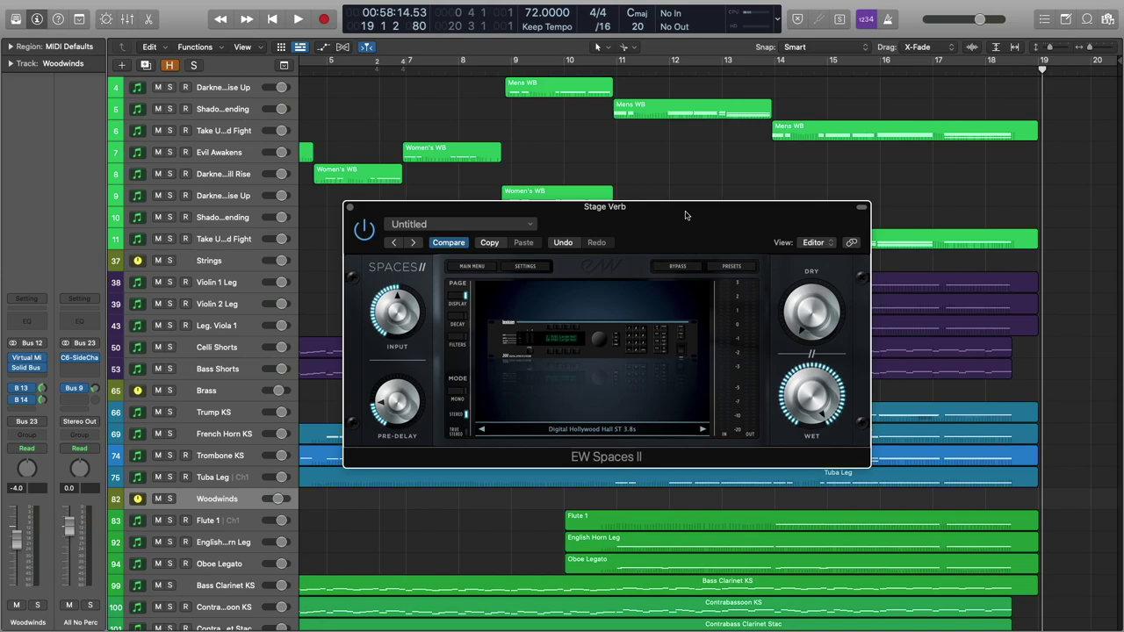